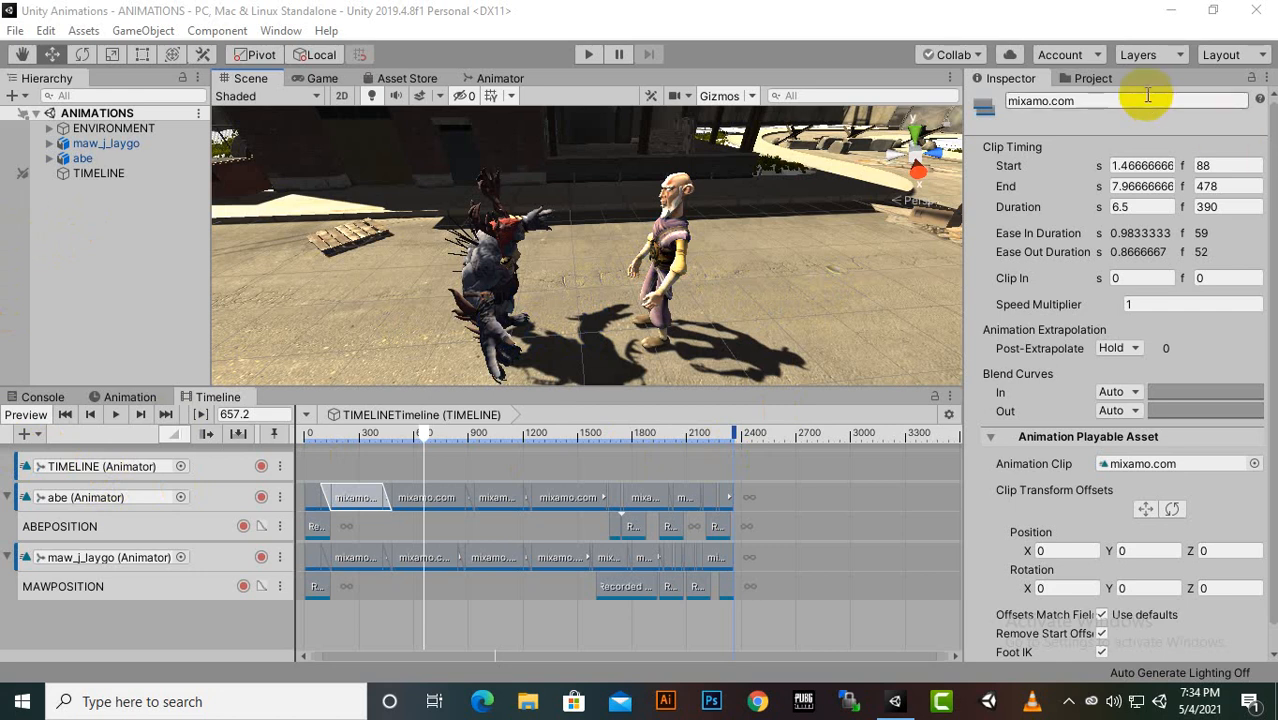
Step: Display the audios folder in a widened Project view and add an Audio Track to the timeline
{"action": "left_click", "coordinate": [1088, 78]}
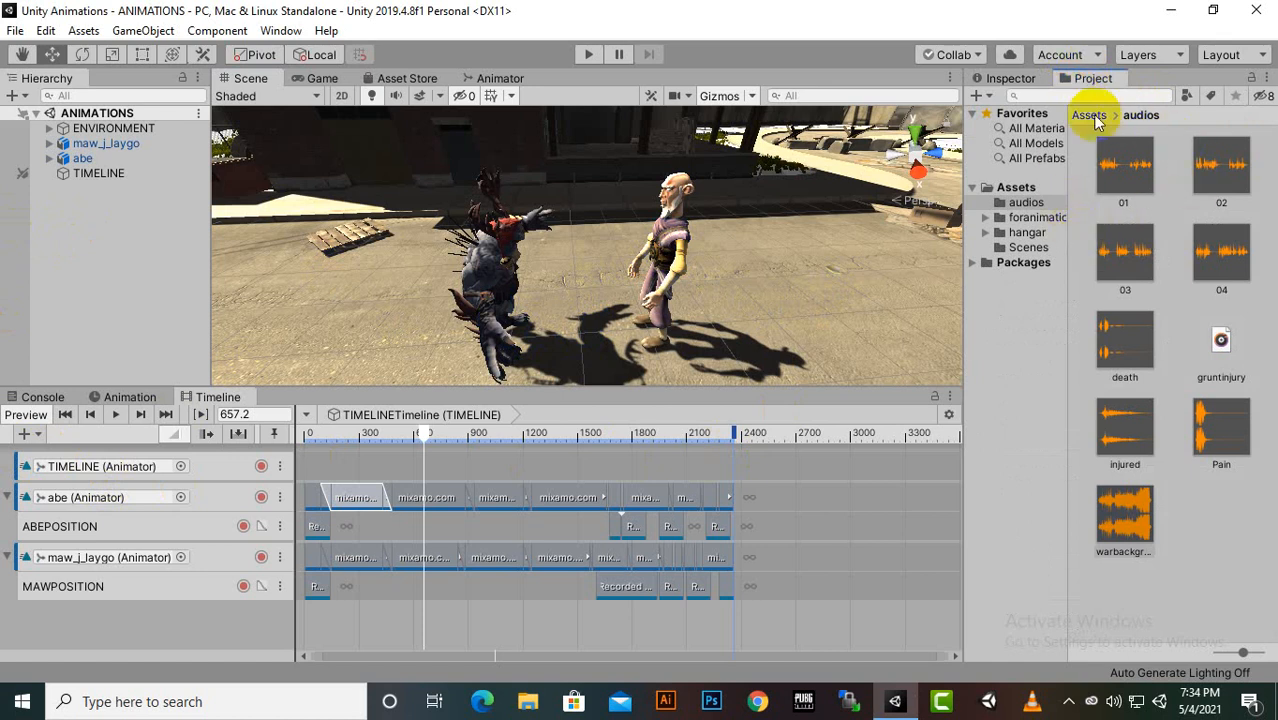
{"action": "left_click_drag", "start_coordinate": [960, 164], "coordinate": [922, 163]}
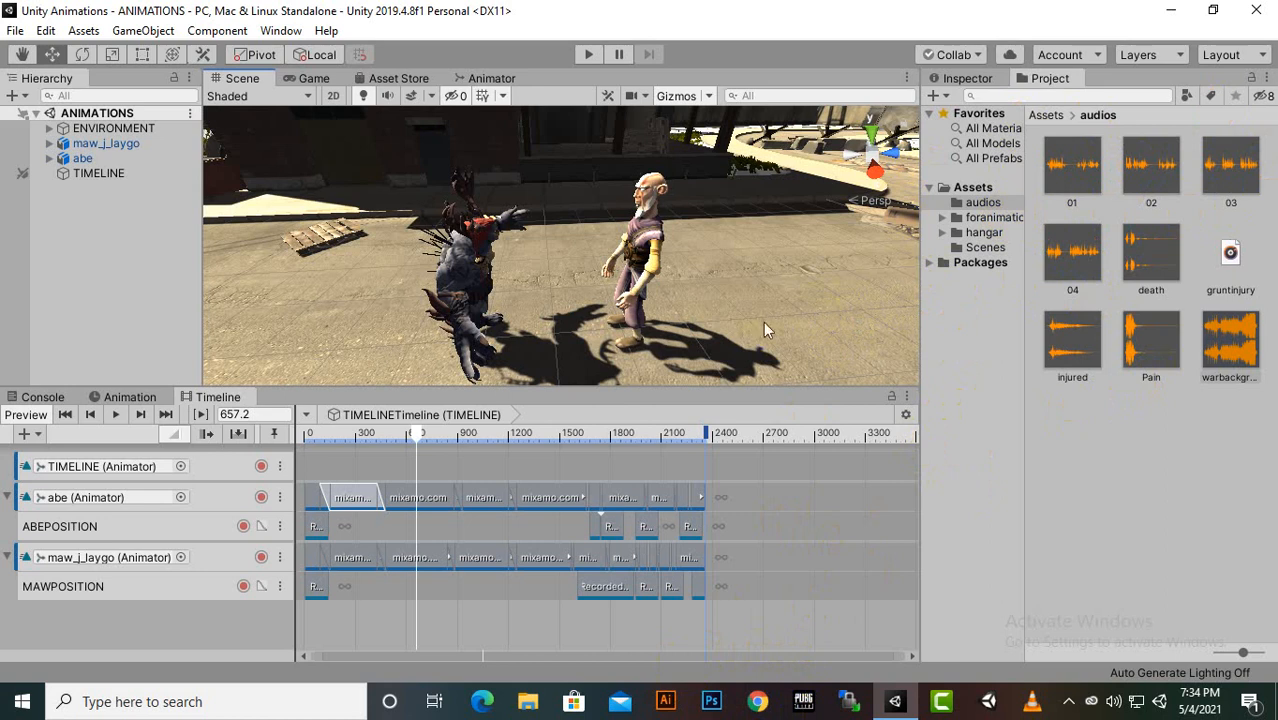
{"action": "left_click", "coordinate": [708, 332]}
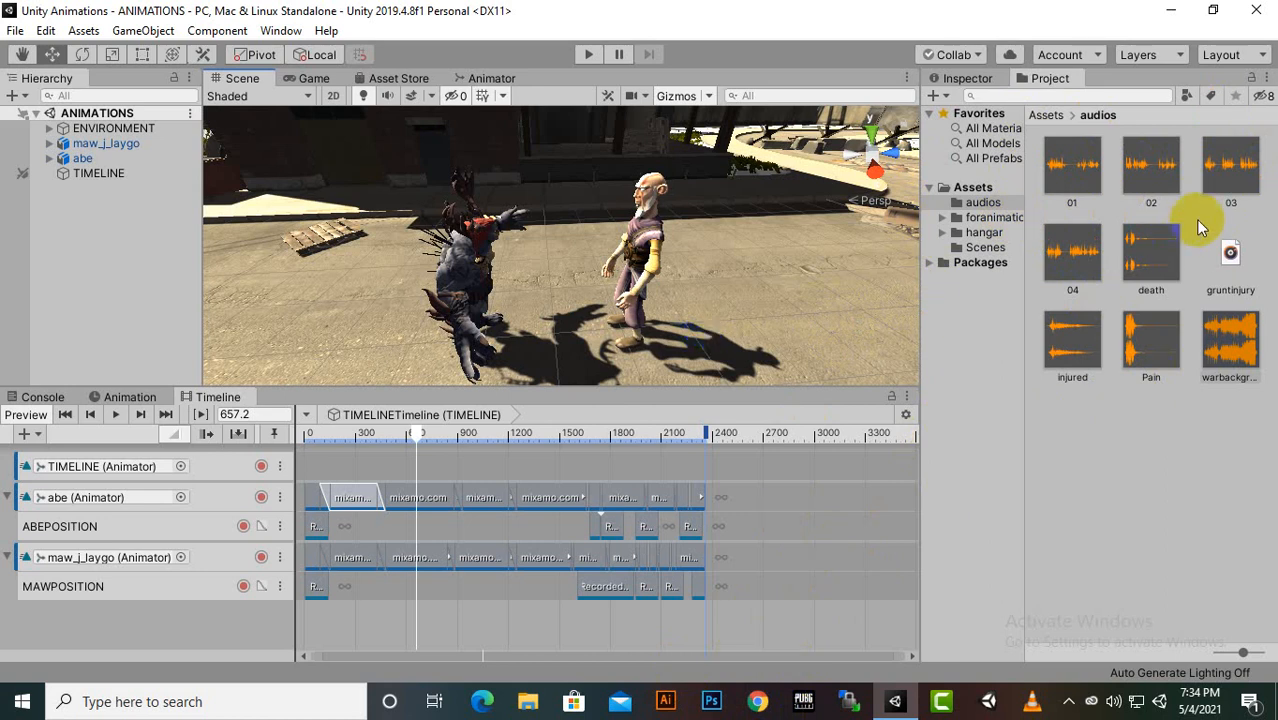
{"action": "left_click", "coordinate": [1140, 268]}
{"action": "left_click", "coordinate": [1151, 345]}
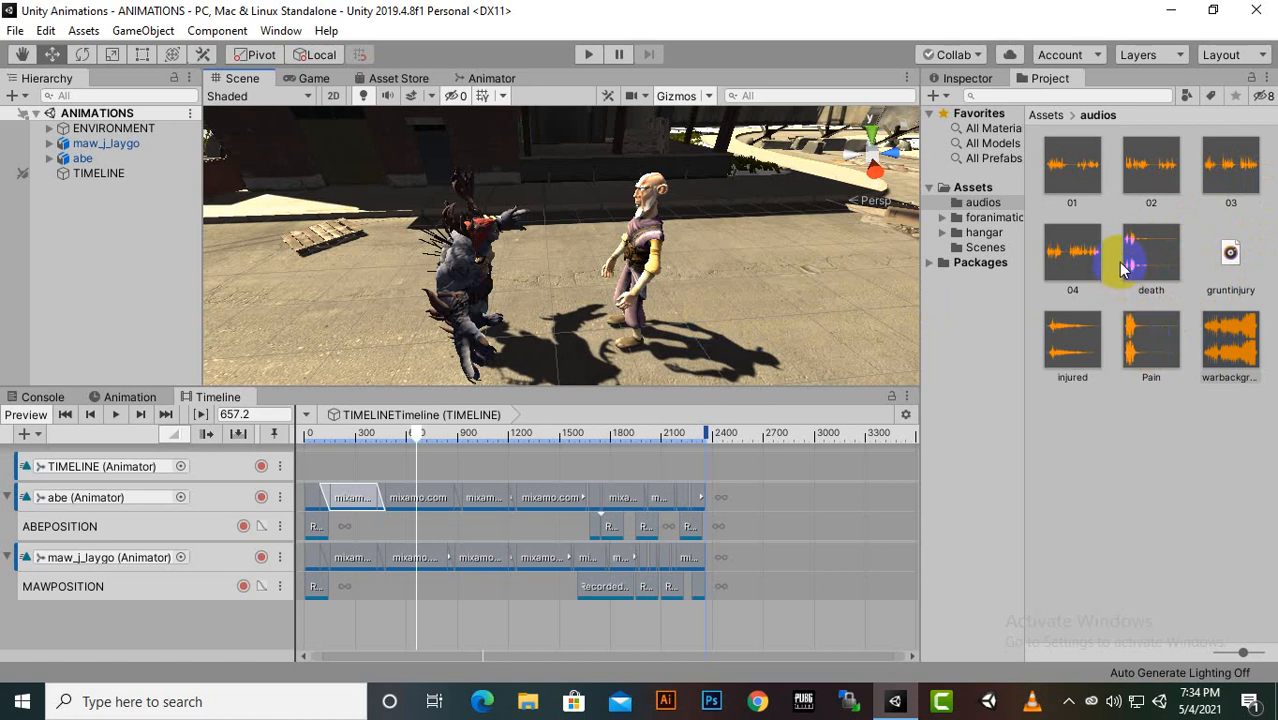
{"action": "left_click", "coordinate": [1053, 345]}
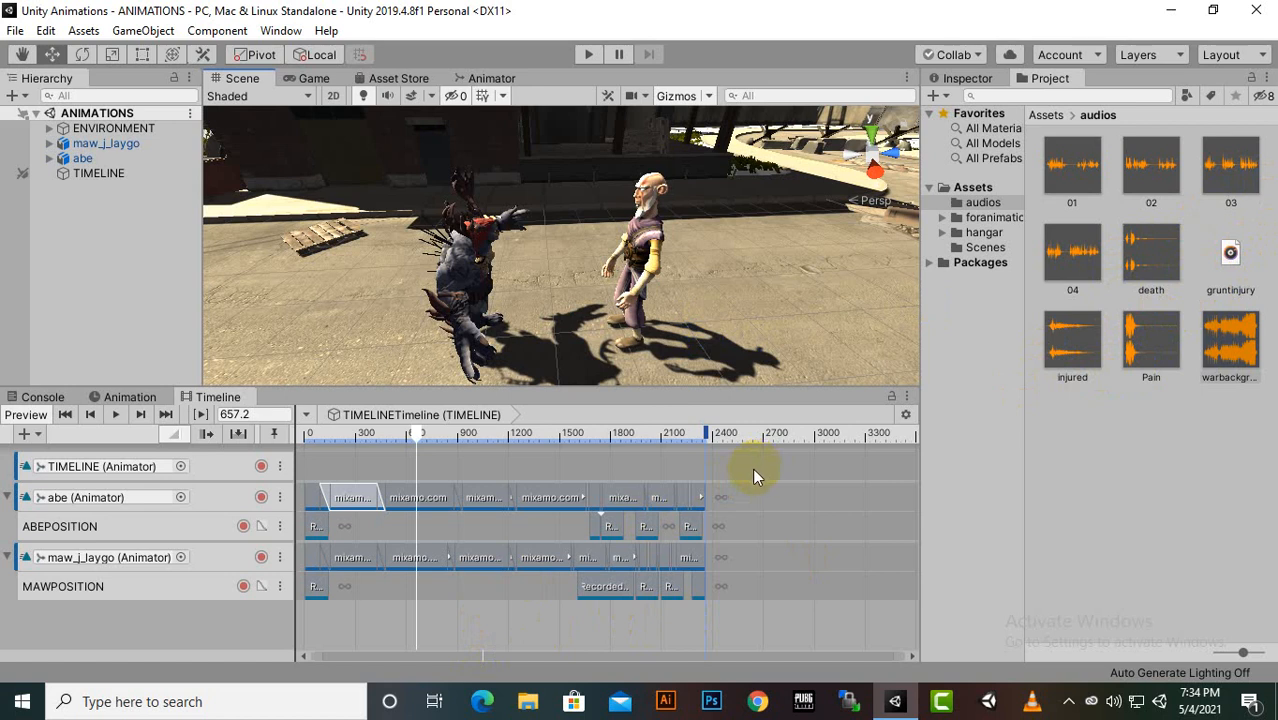
{"action": "right_click", "coordinate": [231, 633]}
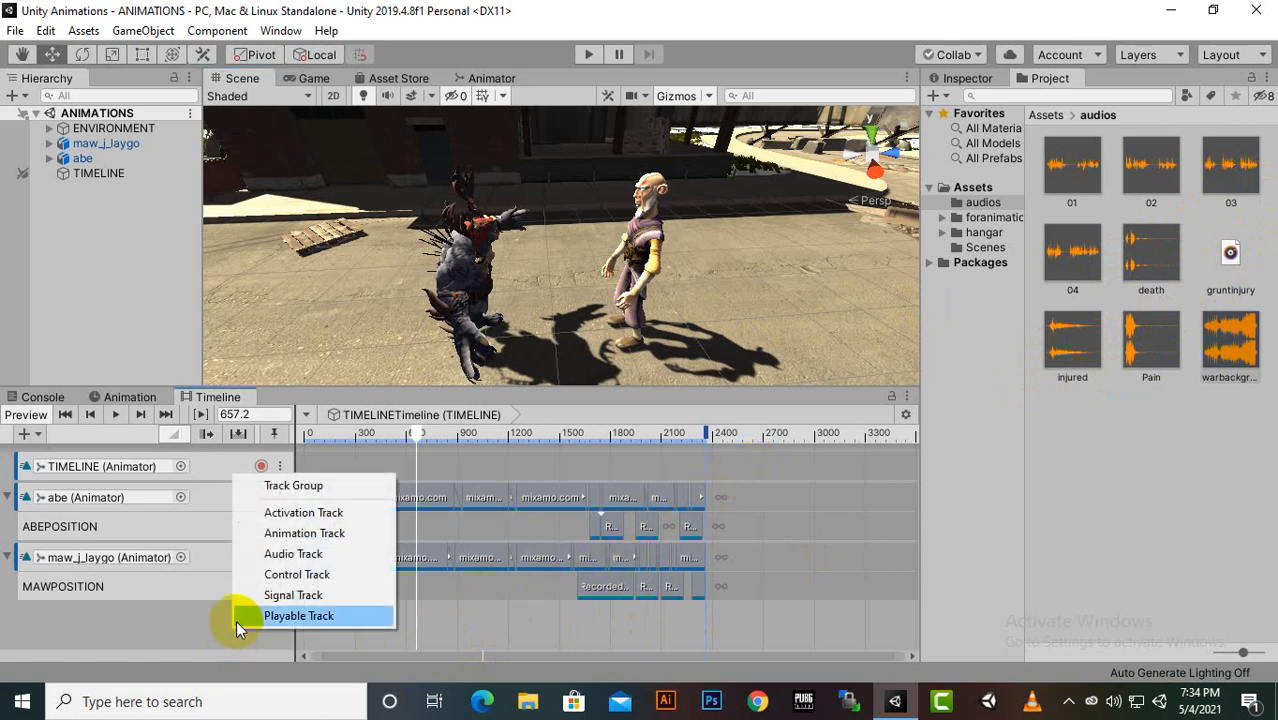
{"action": "left_click", "coordinate": [287, 562]}
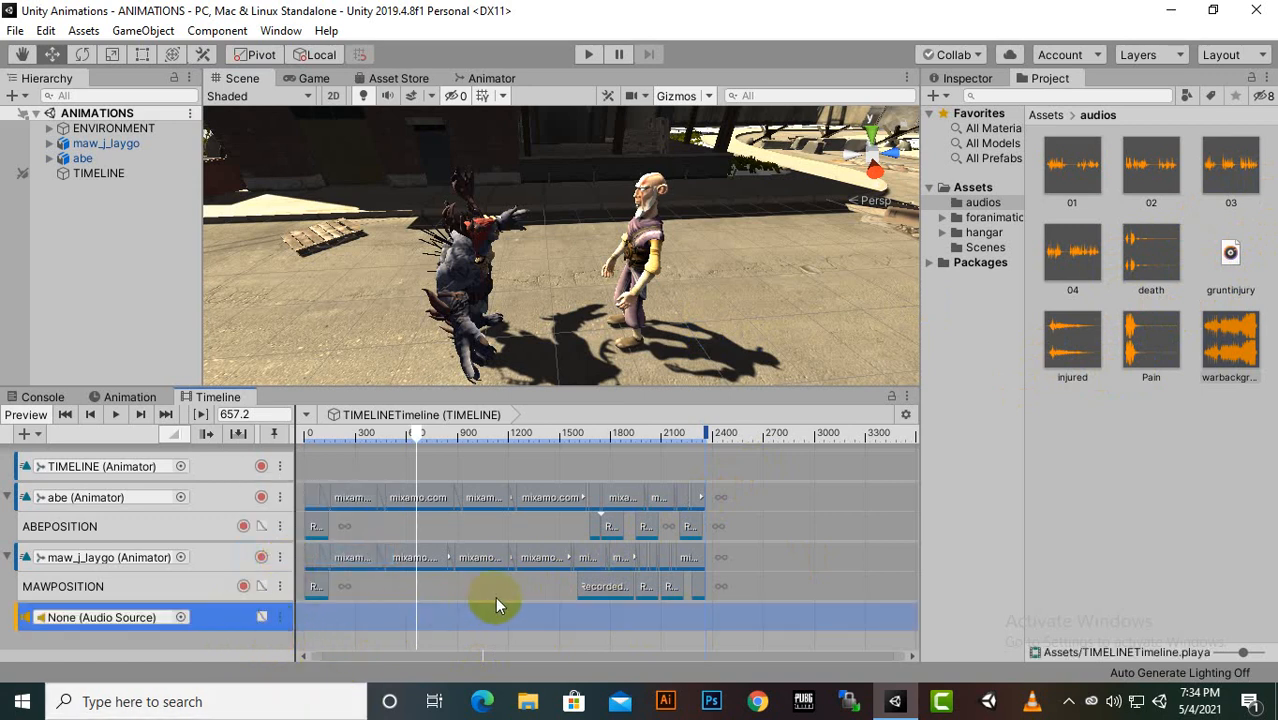
Step: Scrub the timeline to frame 240 and place audio clip 01 there on the new audio track
{"action": "scroll", "coordinate": [699, 489], "scroll_direction": "up", "scroll_amount": 1}
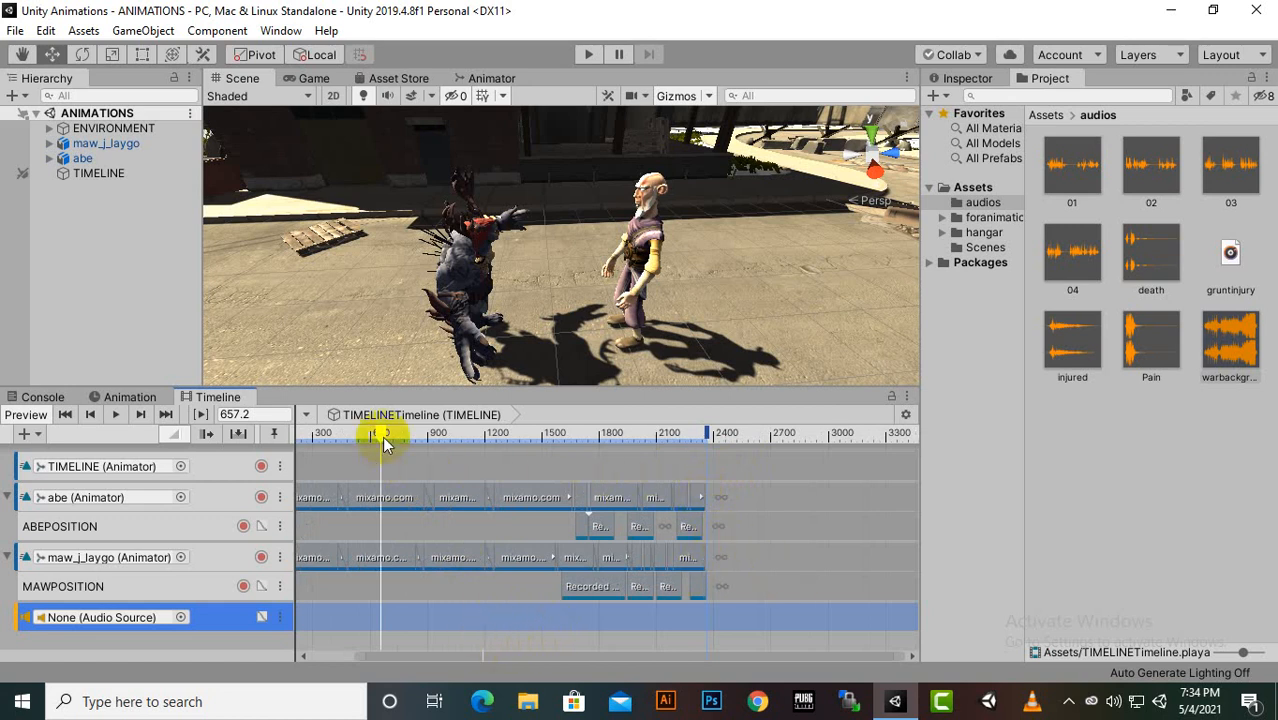
{"action": "left_click_drag", "start_coordinate": [382, 436], "coordinate": [262, 432]}
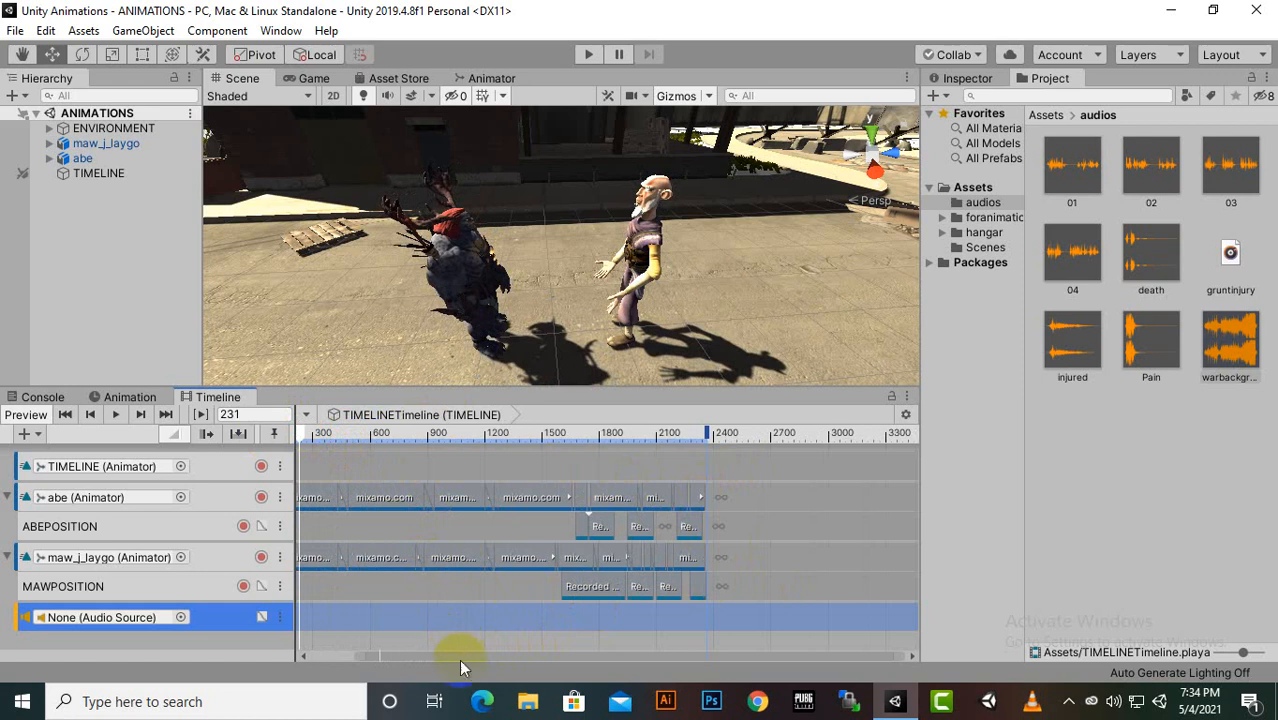
{"action": "left_click_drag", "start_coordinate": [467, 658], "coordinate": [270, 663]}
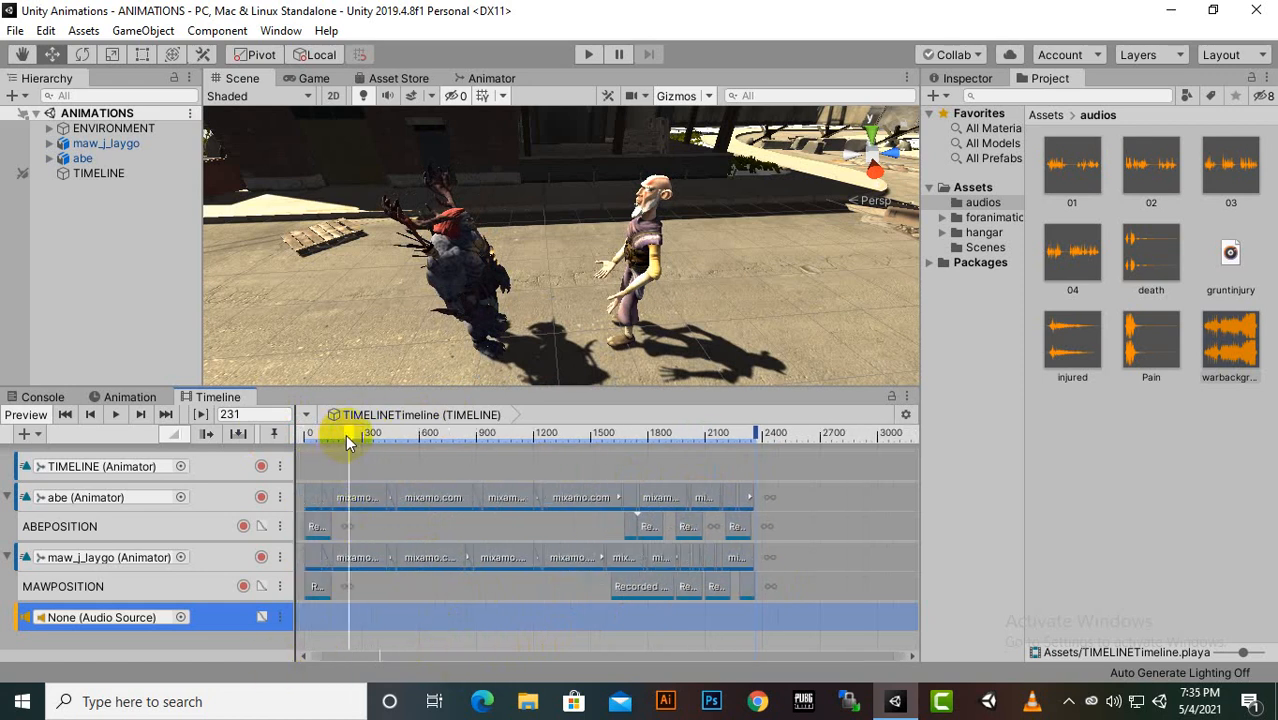
{"action": "left_click_drag", "start_coordinate": [346, 438], "coordinate": [325, 449]}
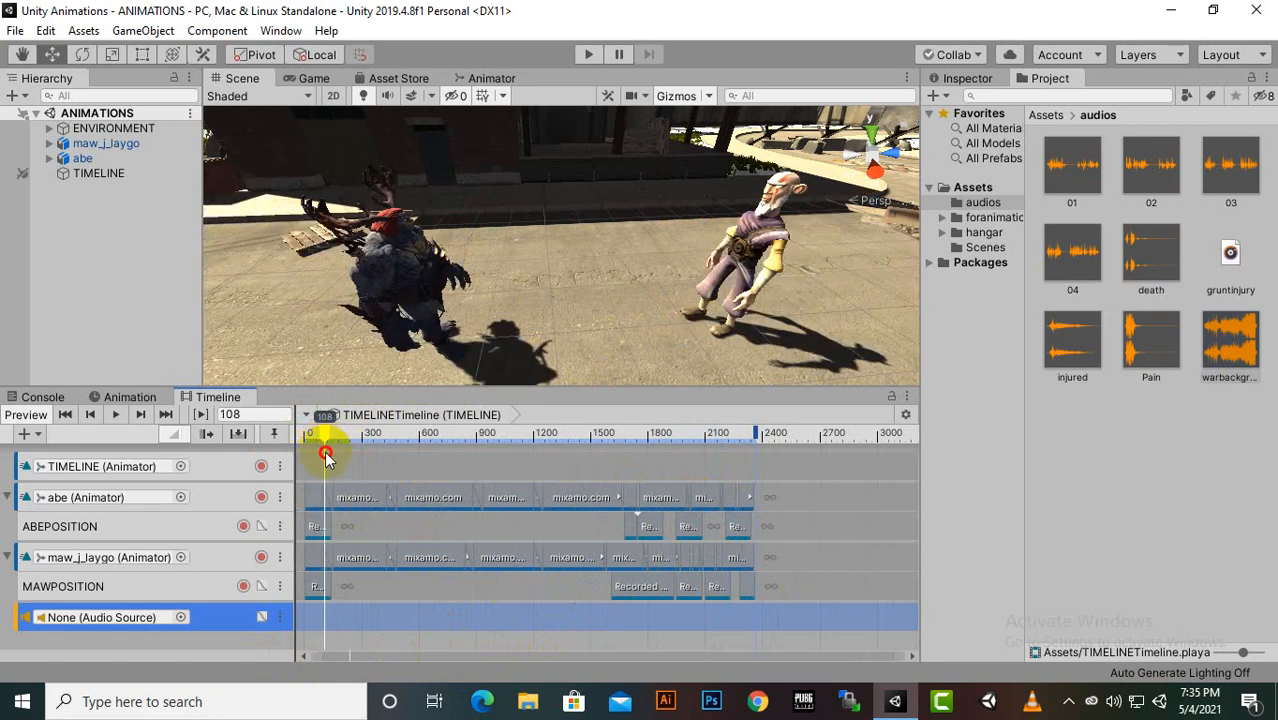
{"action": "left_click_drag", "start_coordinate": [325, 454], "coordinate": [331, 452]}
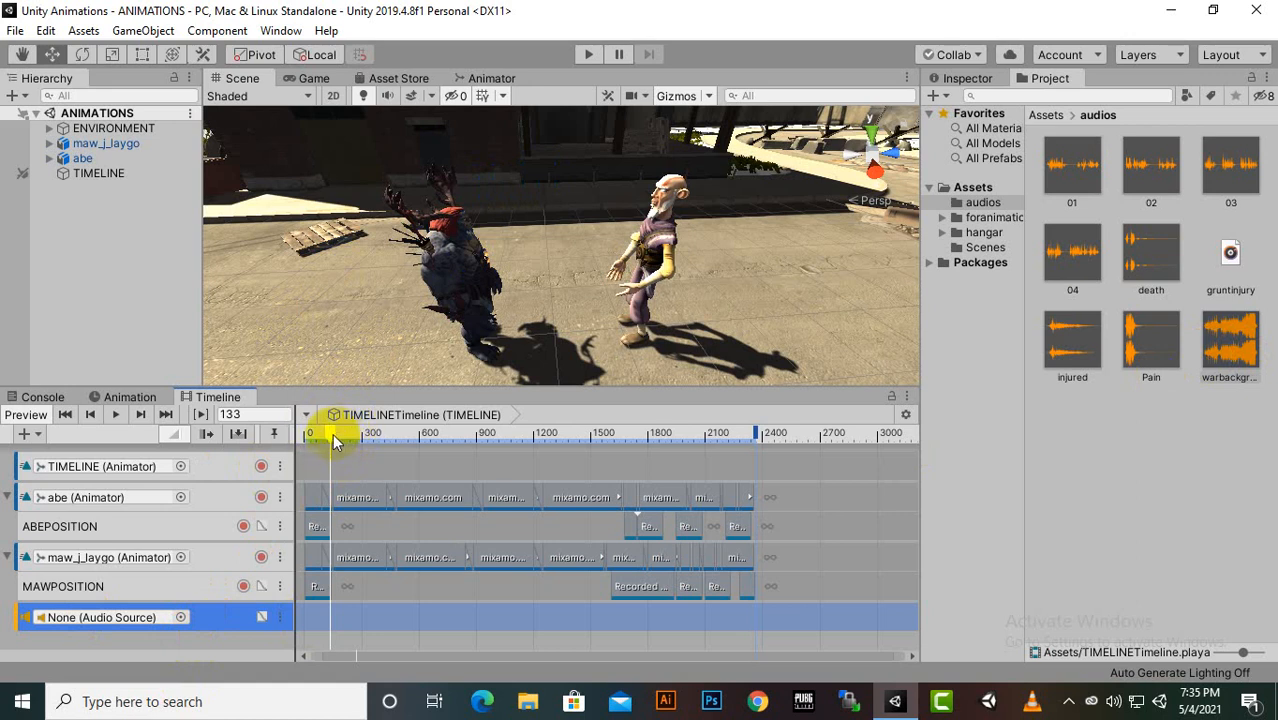
{"action": "left_click_drag", "start_coordinate": [328, 434], "coordinate": [351, 450]}
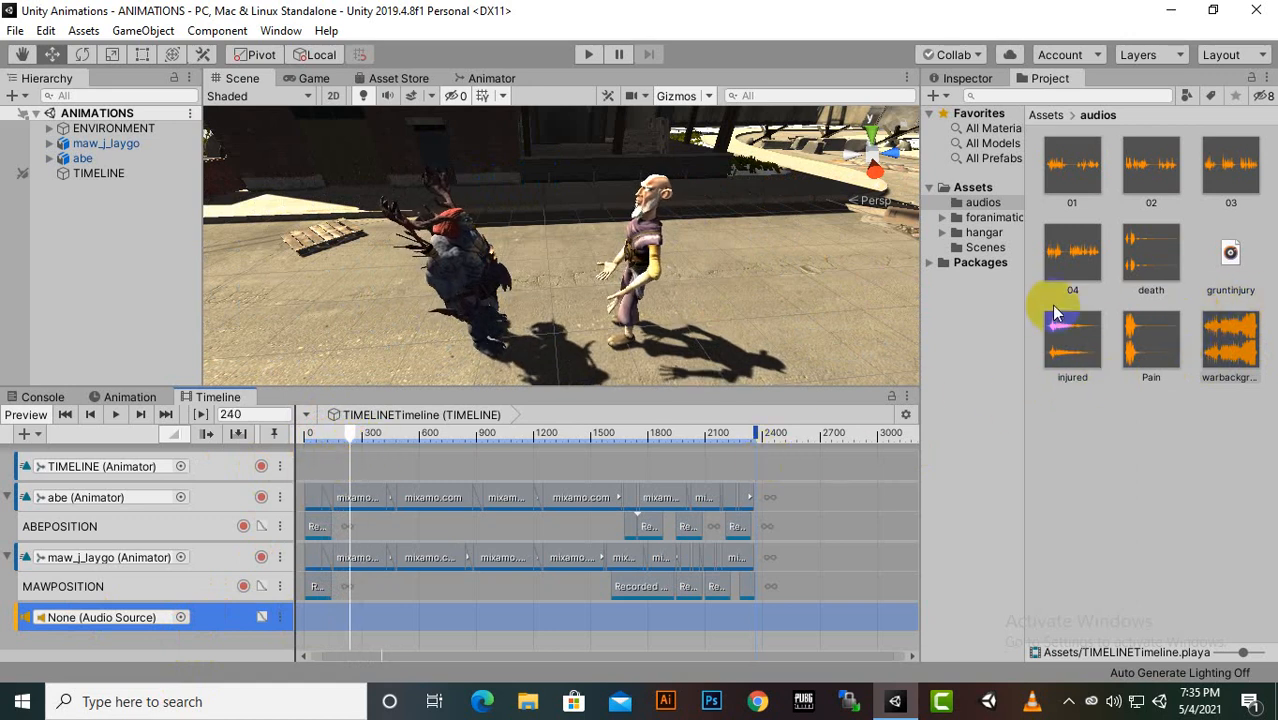
{"action": "left_click_drag", "start_coordinate": [1062, 170], "coordinate": [352, 620]}
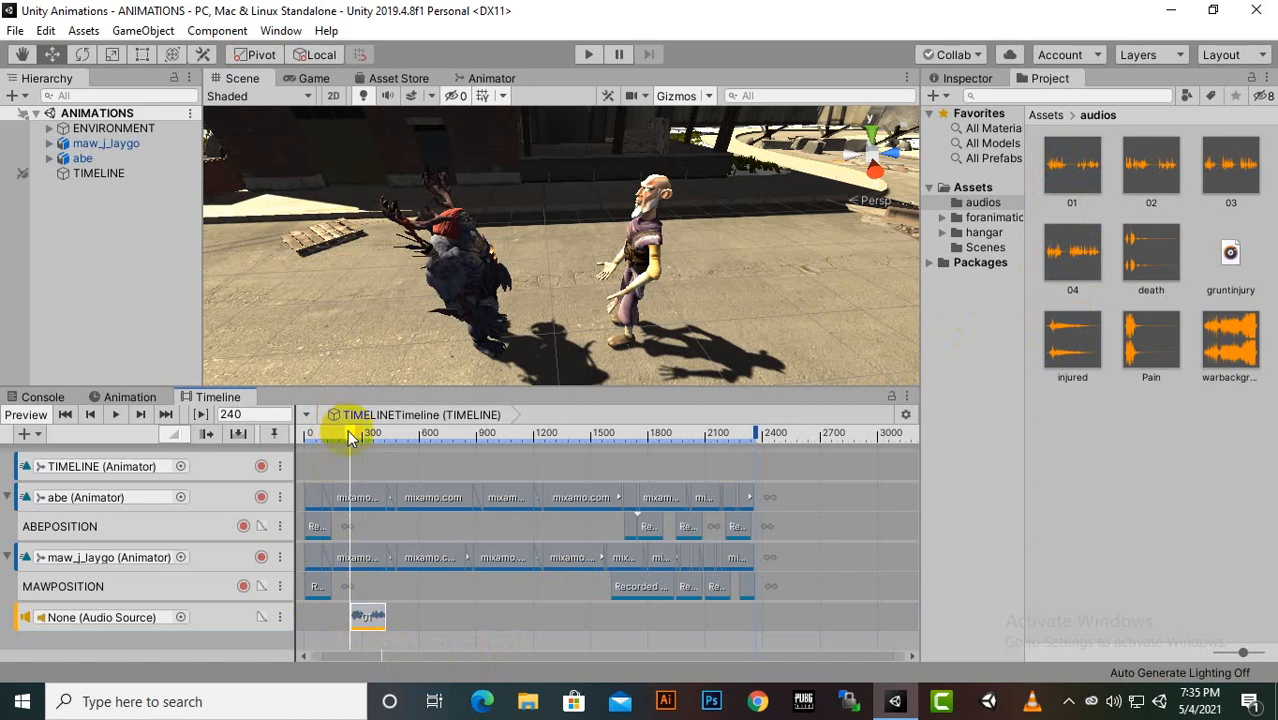
Step: Play the timeline past clip 01, stop it, and place audio clip 02 on the audio track at about frame 480
{"action": "left_click", "coordinate": [116, 415]}
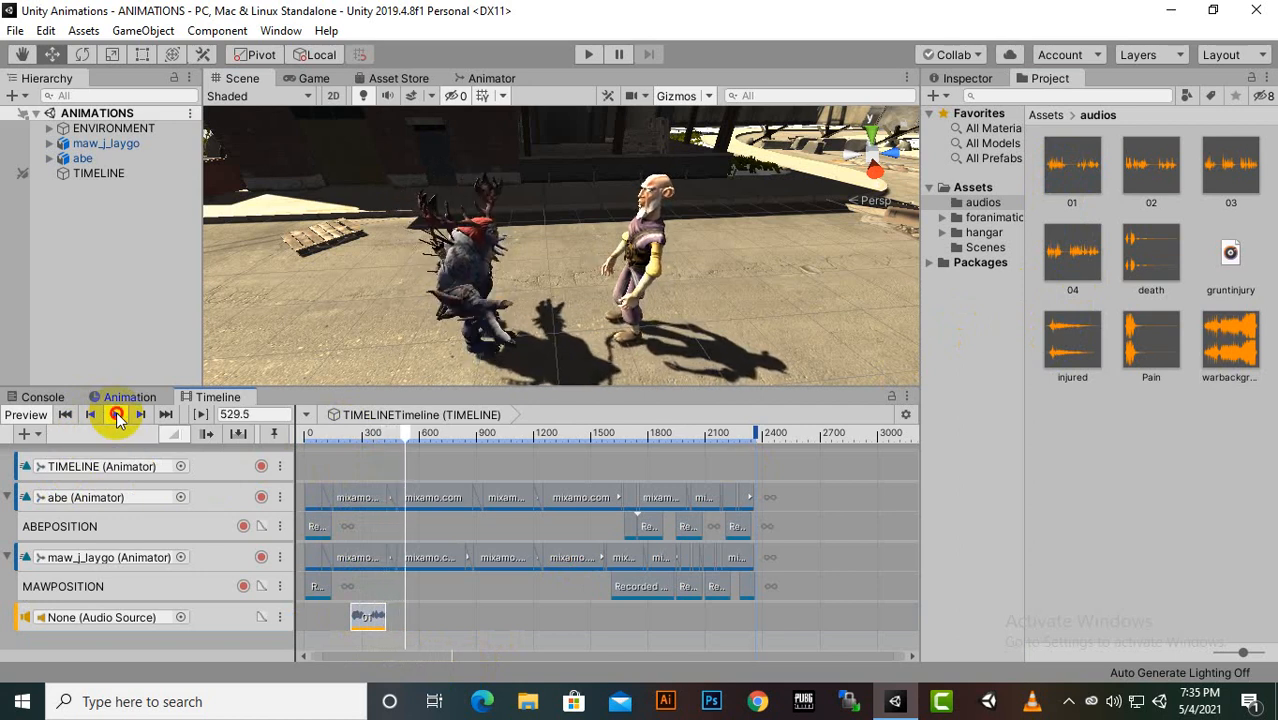
{"action": "left_click", "coordinate": [116, 416]}
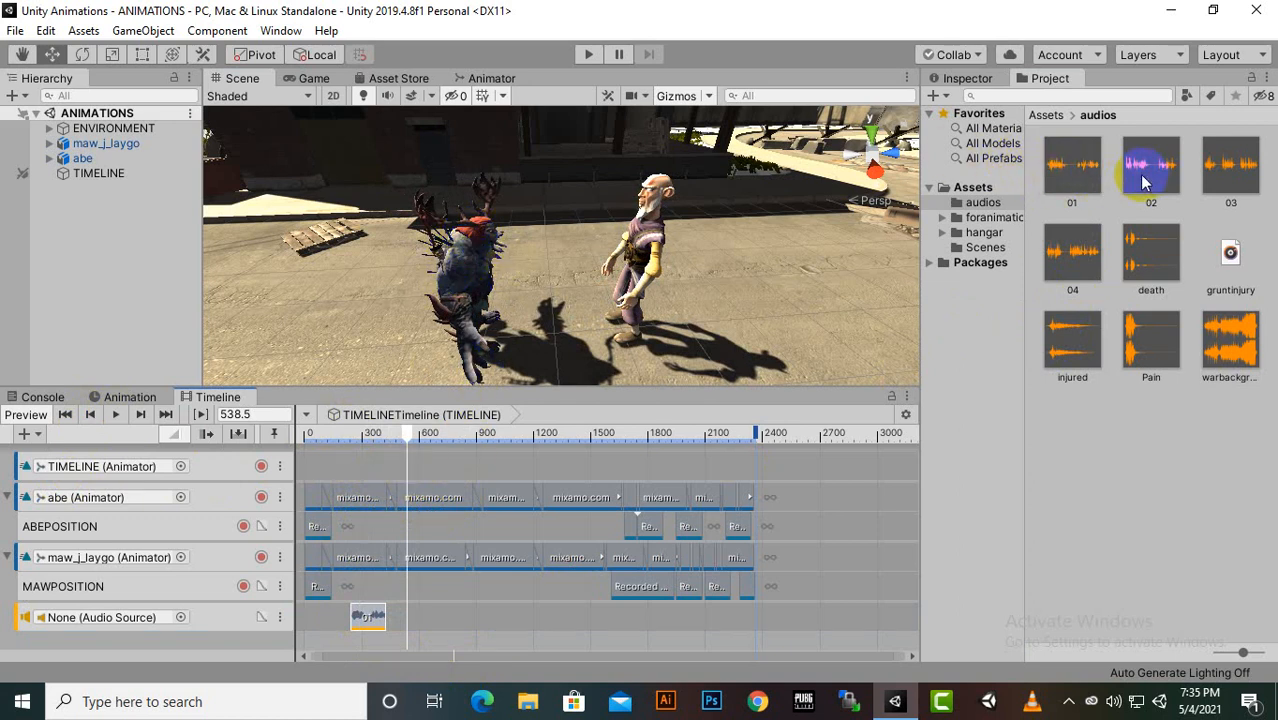
{"action": "left_click_drag", "start_coordinate": [1145, 180], "coordinate": [422, 611]}
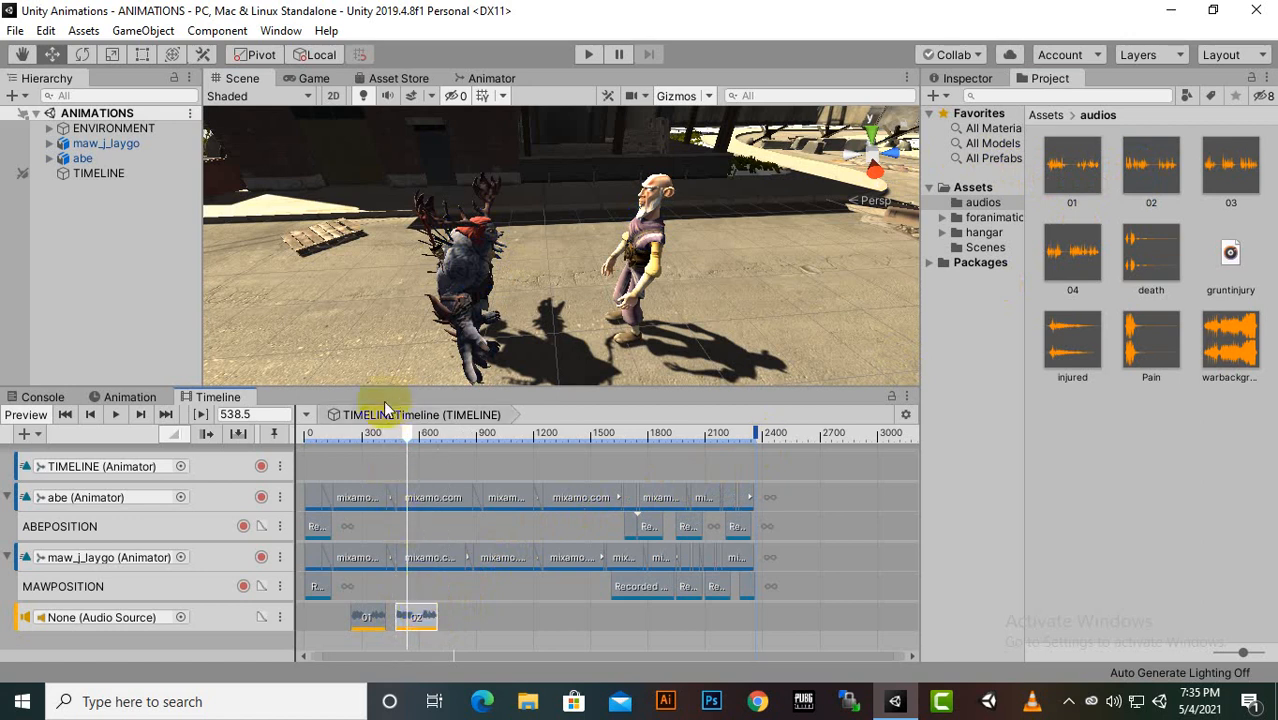
Step: Play the timeline from frame 378 through clip 02 and place audio clip 03 on the audio track at about frame 893
{"action": "left_click_drag", "start_coordinate": [407, 440], "coordinate": [376, 437]}
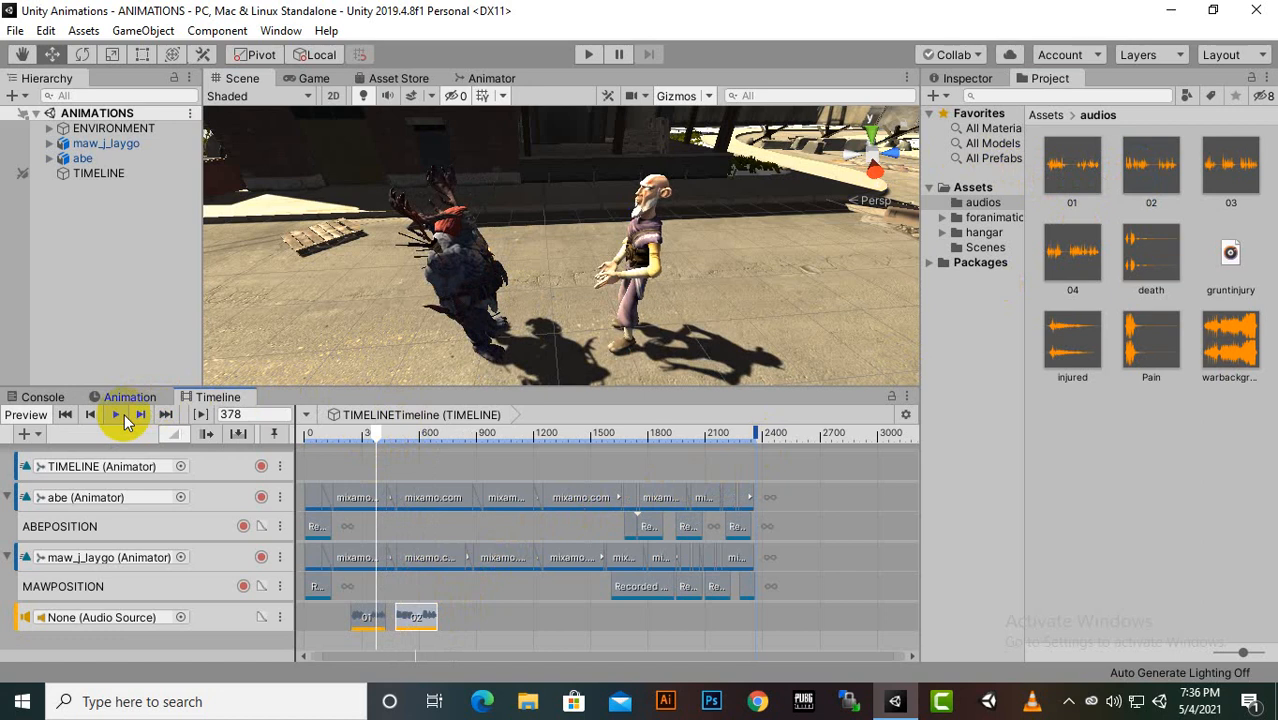
{"action": "left_click", "coordinate": [116, 418]}
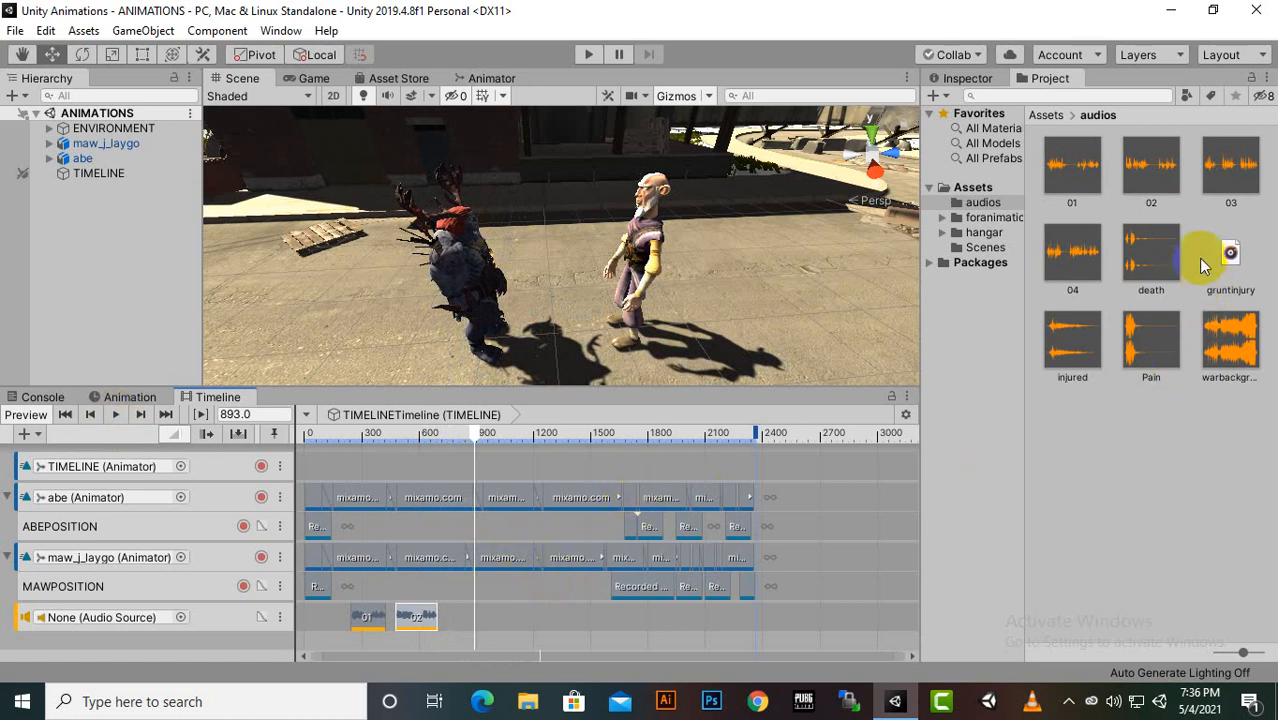
{"action": "left_click_drag", "start_coordinate": [1151, 258], "coordinate": [476, 617]}
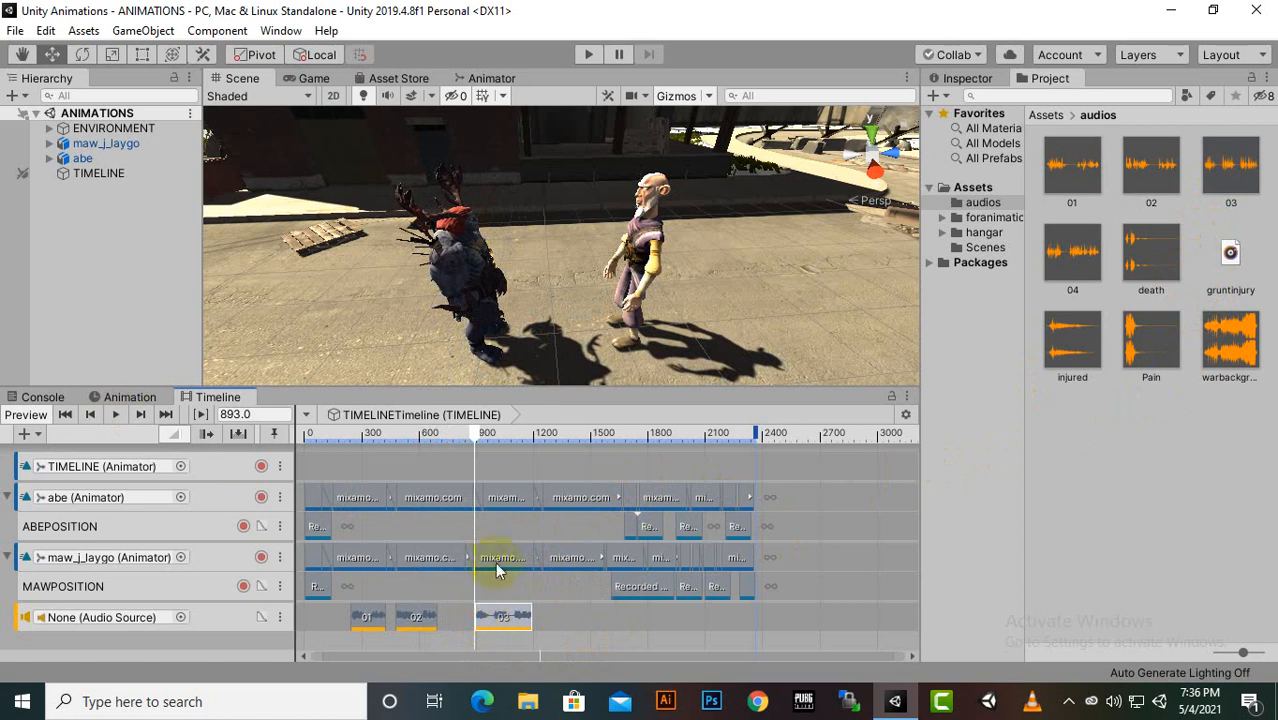
Step: Play the timeline through clip 03, stop it, and place audio clip 04 on the audio track at about frame 1250
{"action": "left_click", "coordinate": [115, 415]}
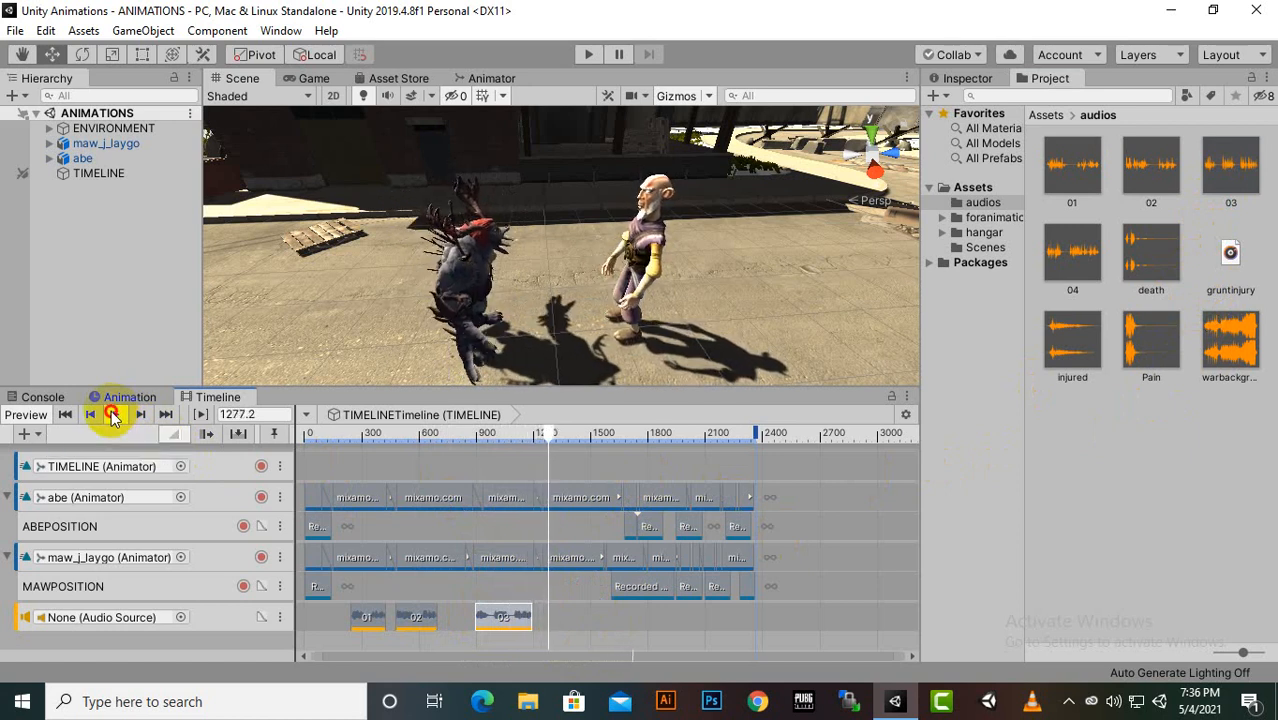
{"action": "left_click", "coordinate": [112, 418]}
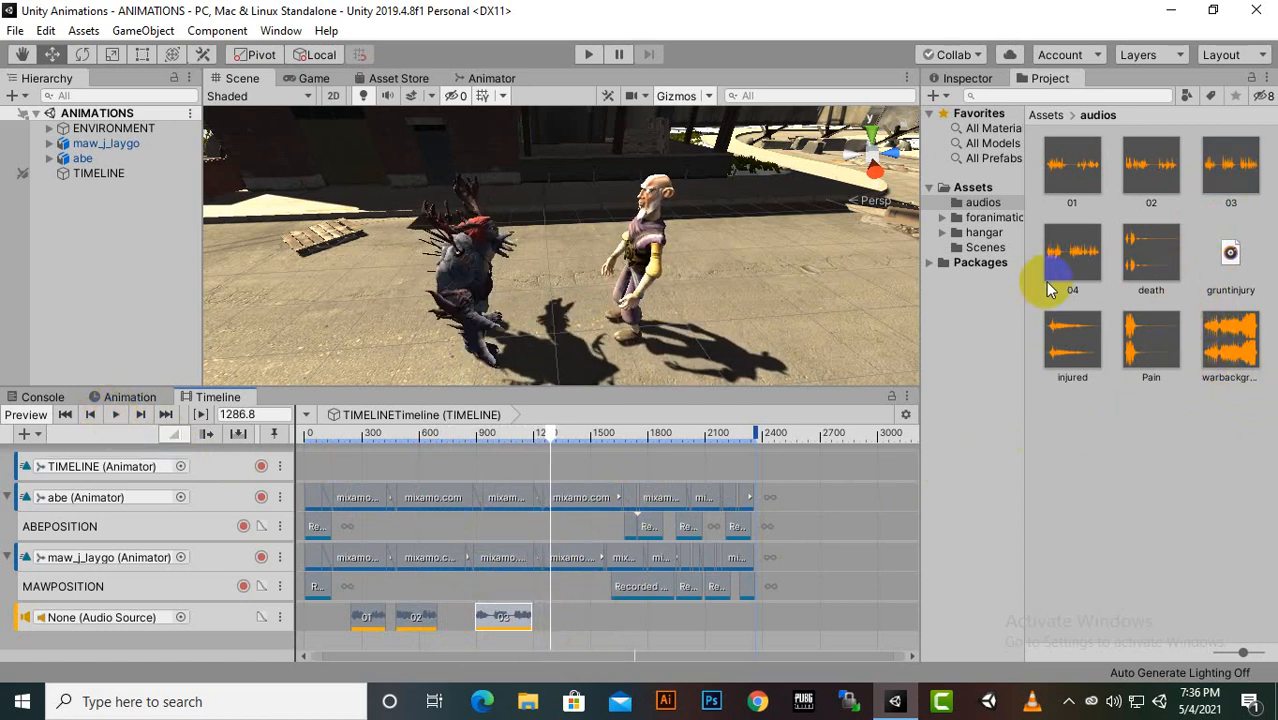
{"action": "left_click_drag", "start_coordinate": [1066, 285], "coordinate": [568, 627]}
{"action": "left_click", "coordinate": [579, 629]}
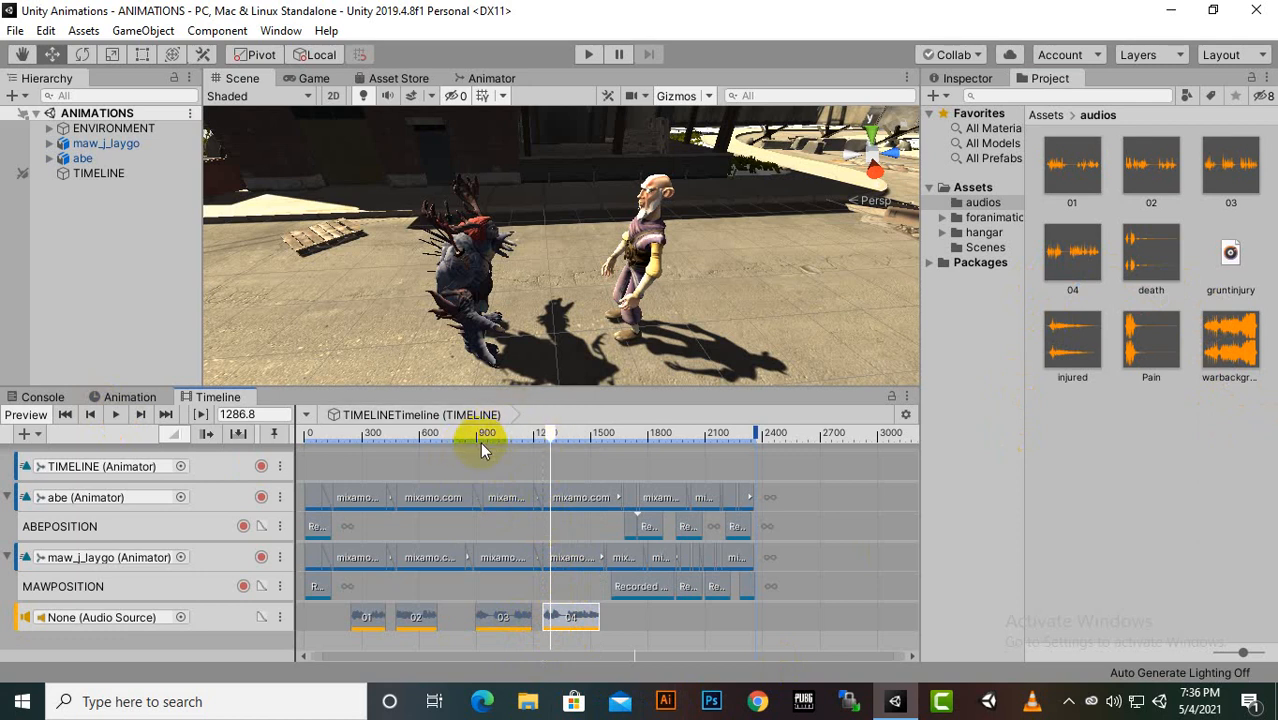
Step: Play the timeline from frame 1129 through clip 04 and stop where maw_j_laygo strikes abe, at about frame 1672
{"action": "left_click", "coordinate": [520, 432]}
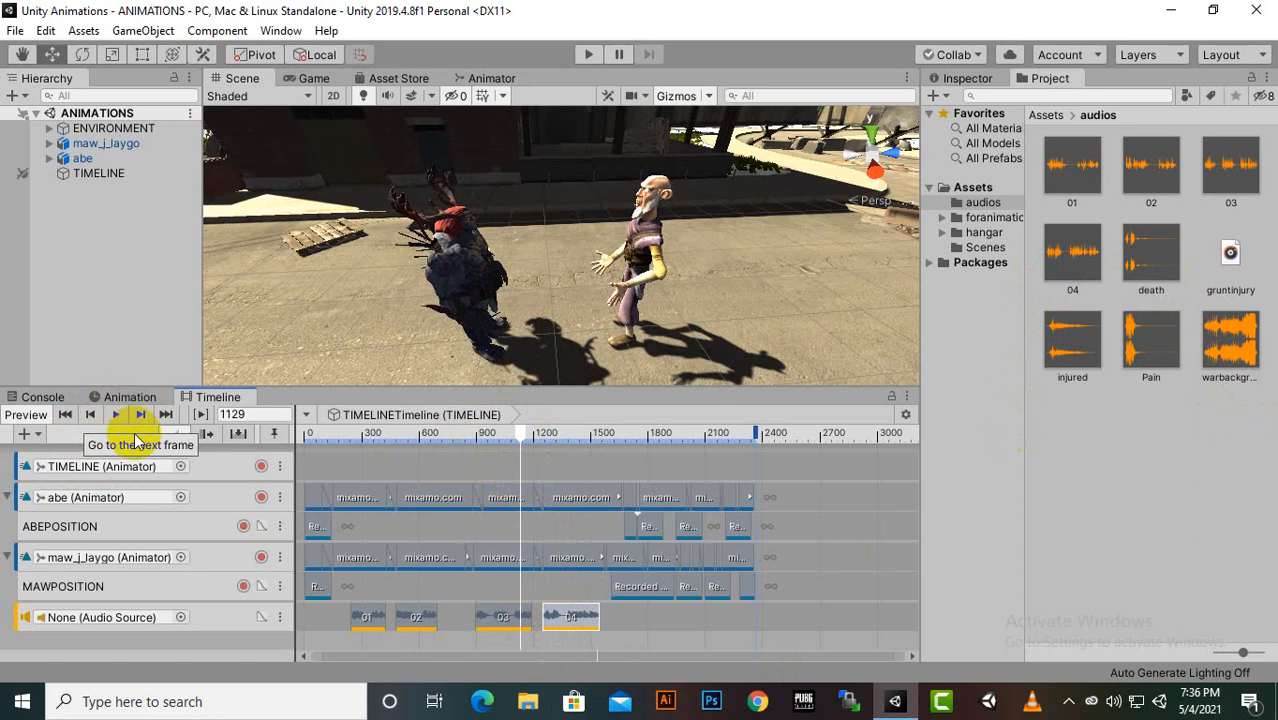
{"action": "left_click", "coordinate": [119, 415]}
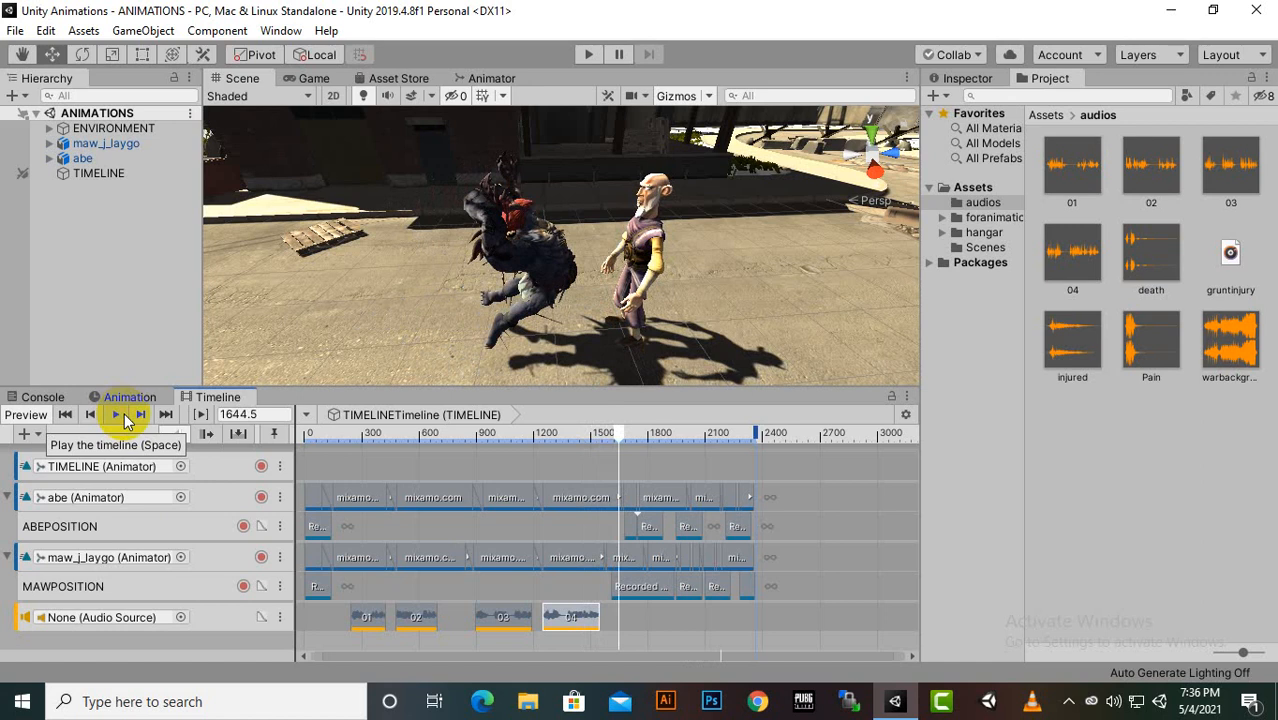
{"action": "left_click", "coordinate": [124, 414]}
{"action": "left_click", "coordinate": [124, 414]}
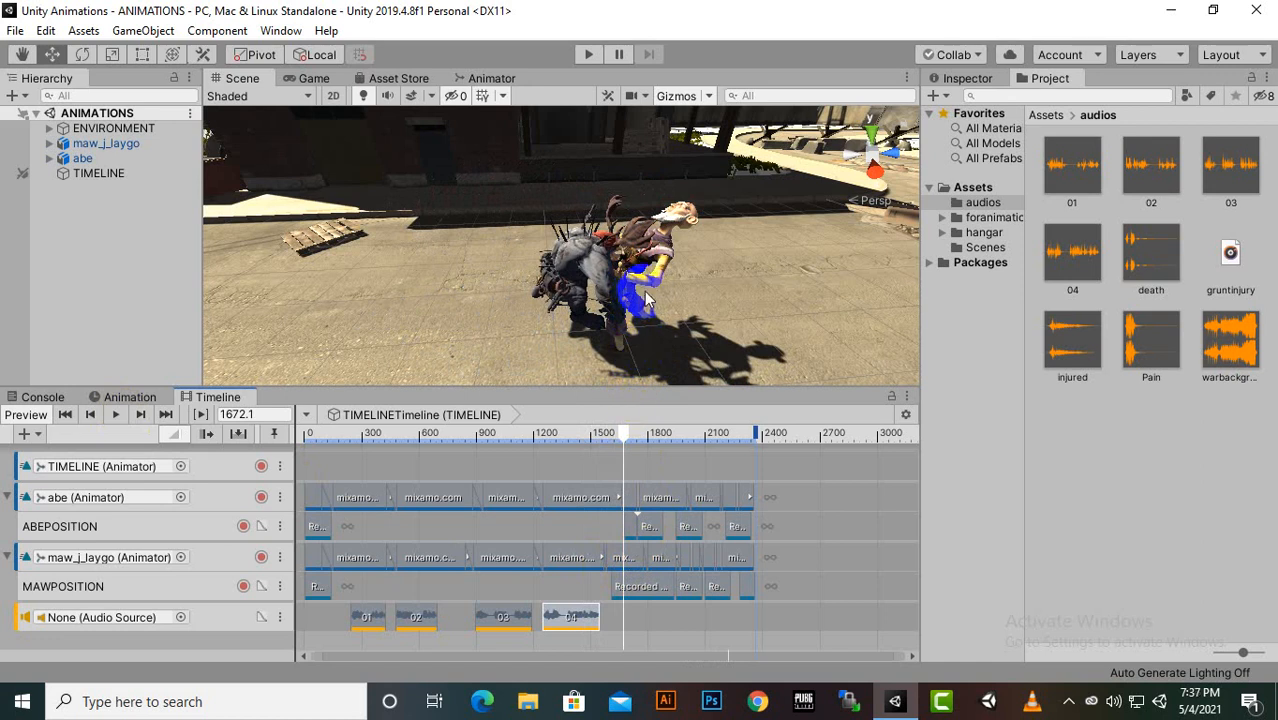
Step: Select the Pain audio asset and listen to its preview
{"action": "left_click", "coordinate": [1067, 370]}
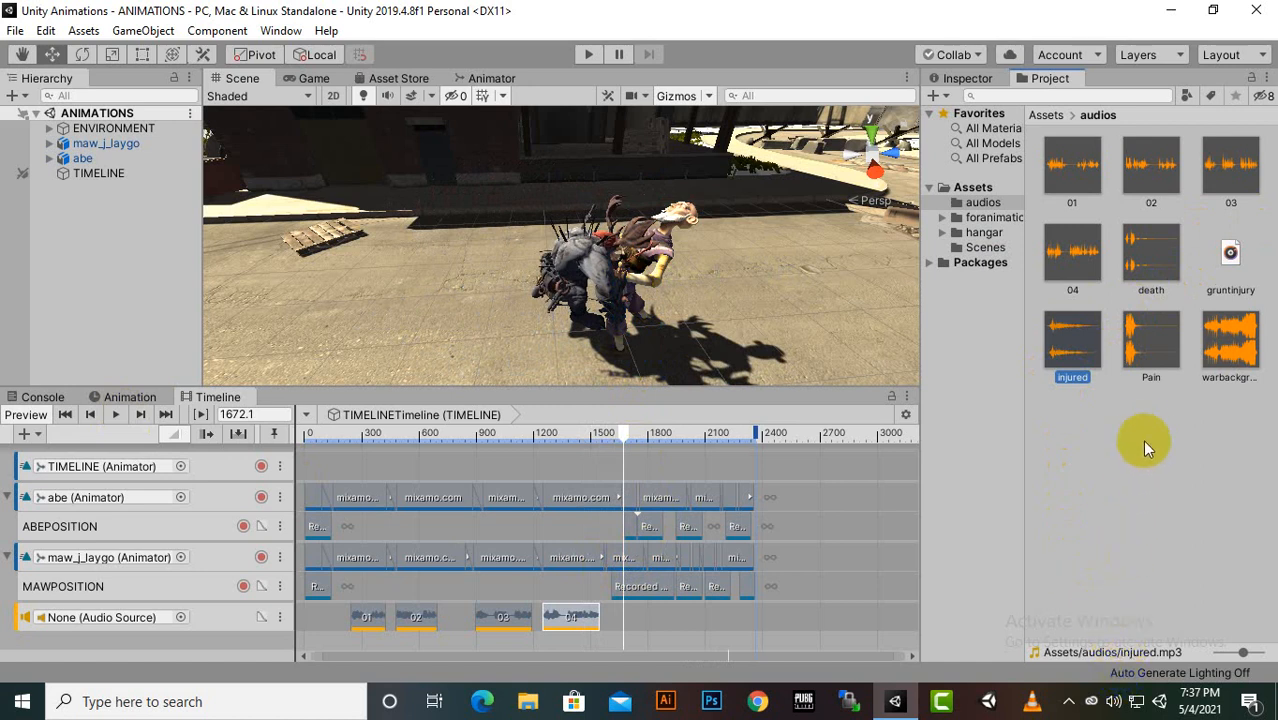
{"action": "left_click", "coordinate": [1144, 366]}
{"action": "left_click", "coordinate": [963, 79]}
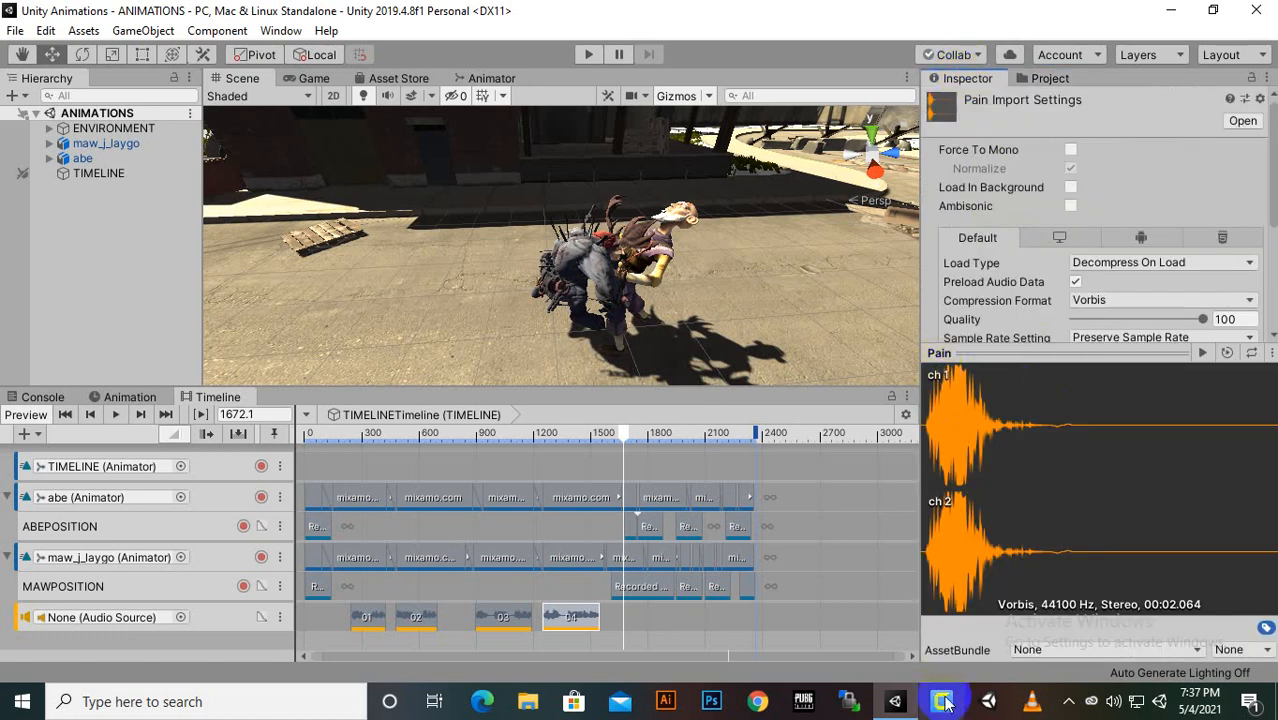
{"action": "left_click", "coordinate": [1205, 351]}
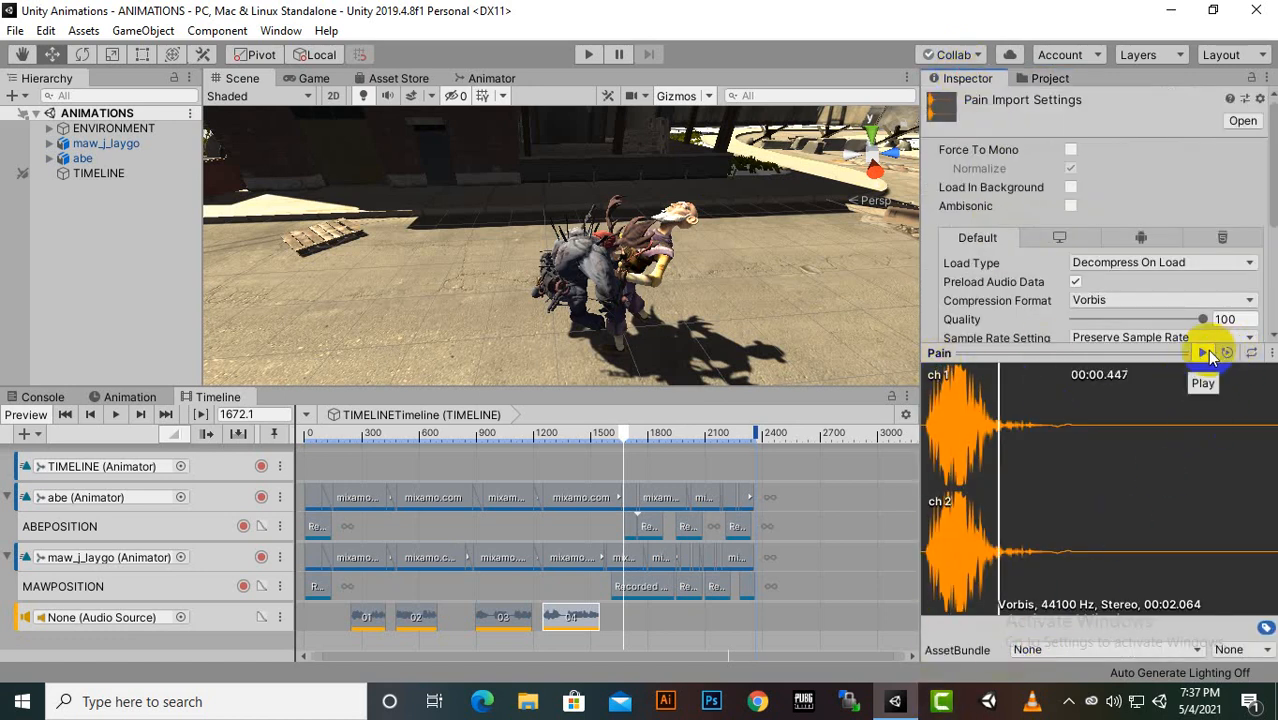
Step: Place the Pain clip on the audio track at about frame 1672, where abe is struck
{"action": "left_click", "coordinate": [1052, 79]}
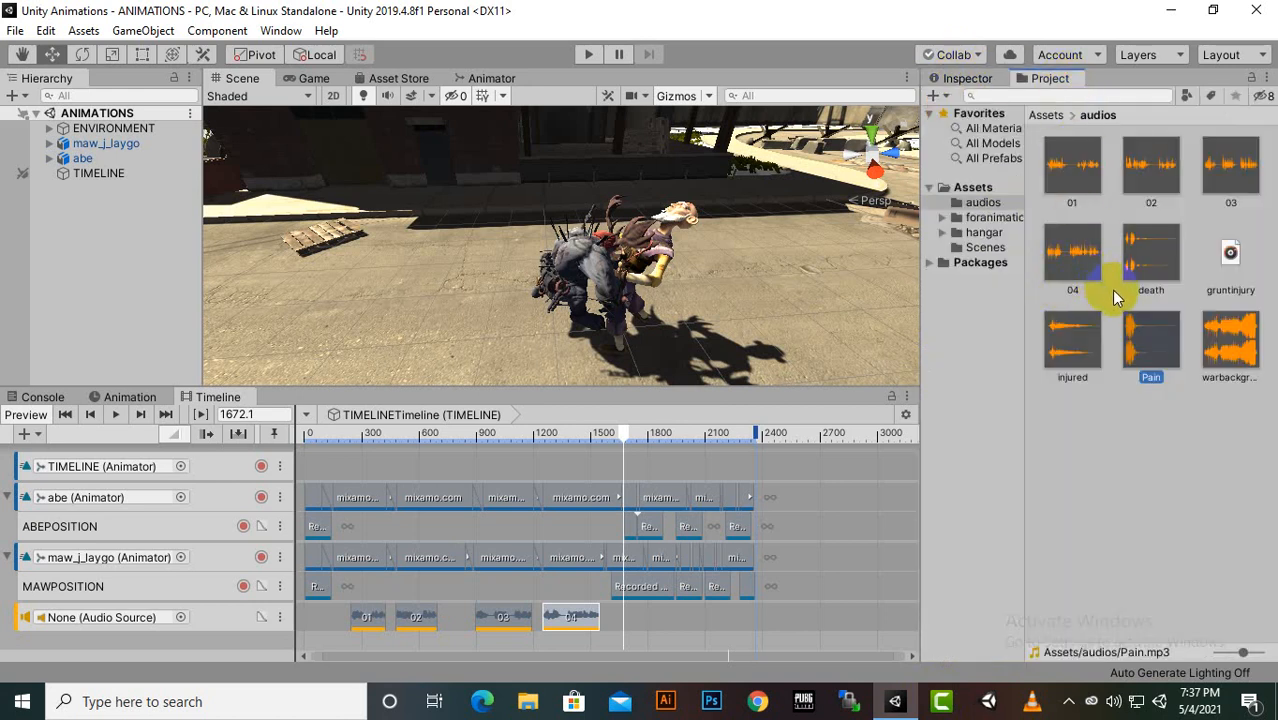
{"action": "left_click", "coordinate": [1155, 345]}
{"action": "left_click_drag", "start_coordinate": [1155, 345], "coordinate": [739, 598]}
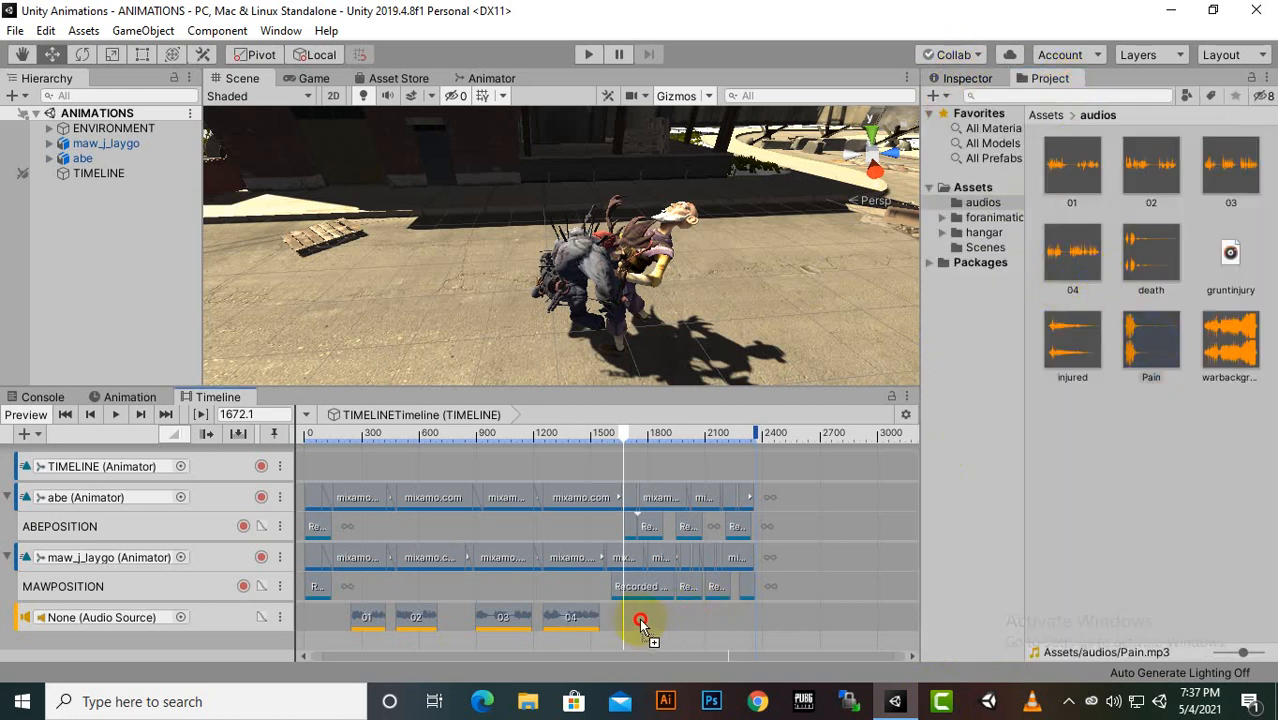
{"action": "left_click_drag", "start_coordinate": [621, 619], "coordinate": [623, 619]}
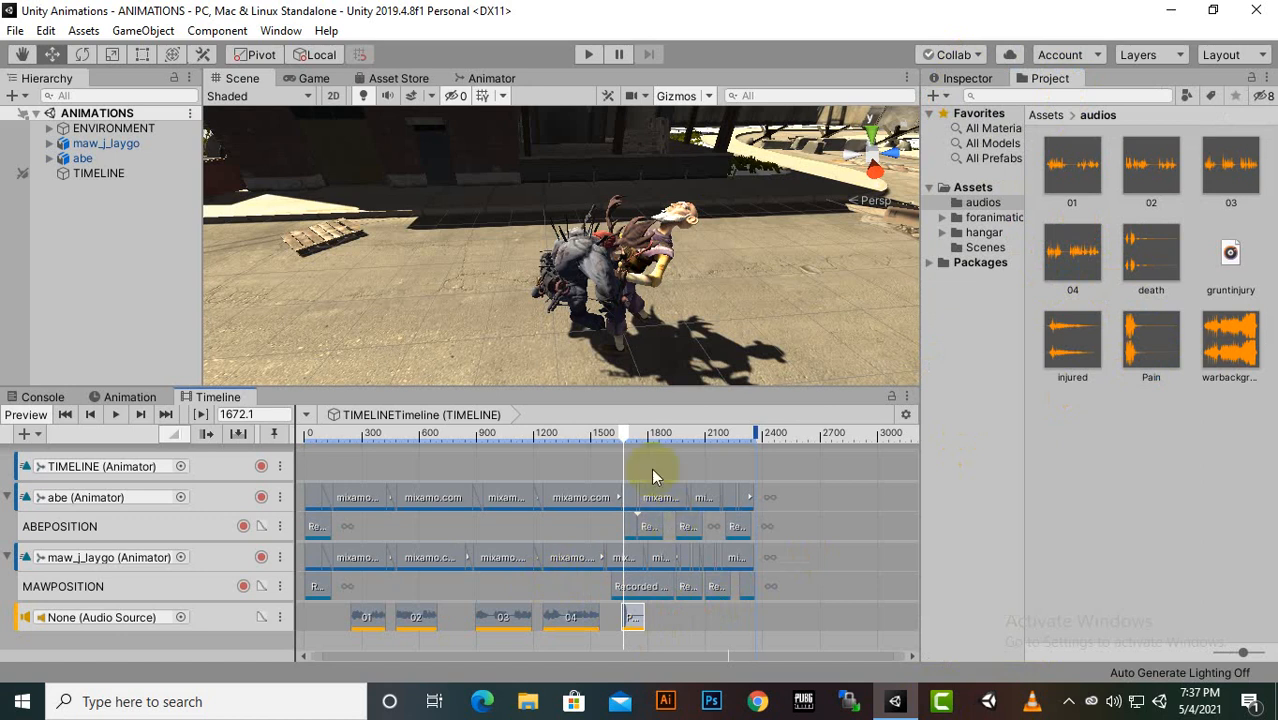
Step: Play the timeline from frame 1654 to check the Pain sound against the strike
{"action": "left_click_drag", "start_coordinate": [626, 440], "coordinate": [621, 442]}
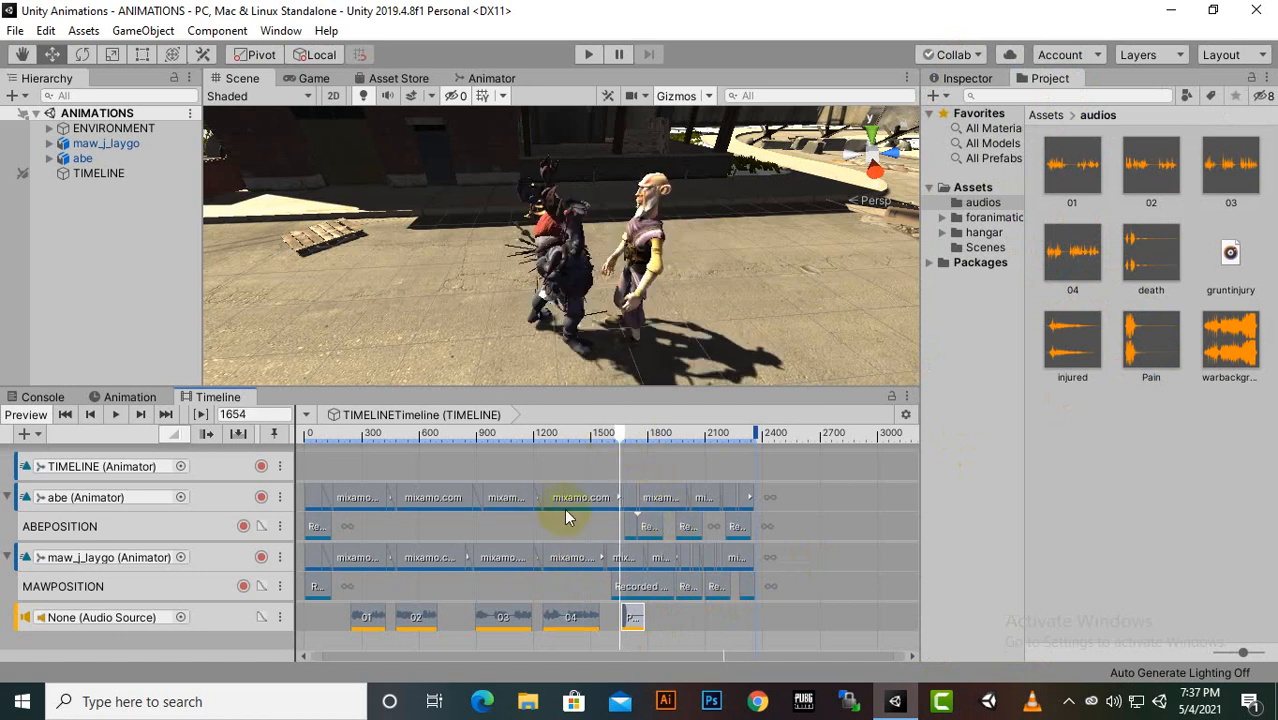
{"action": "key", "text": "space"}
{"action": "key", "text": "space"}
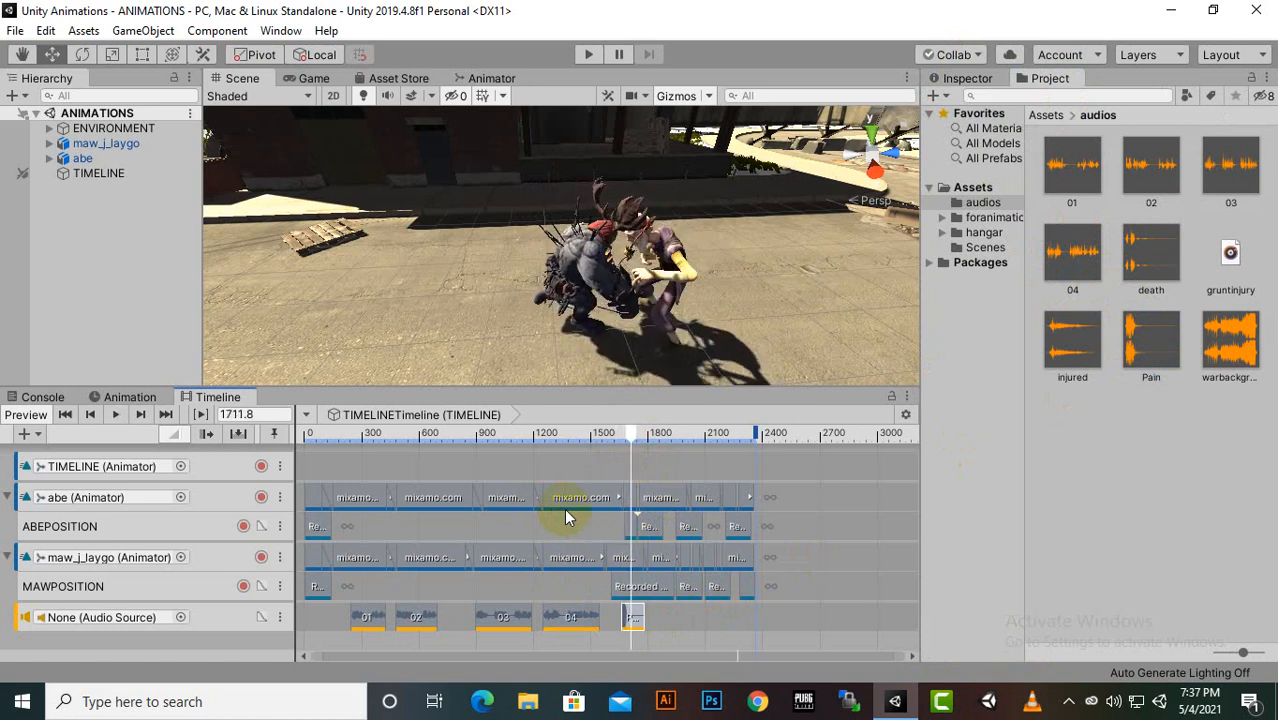
{"action": "key", "text": "space"}
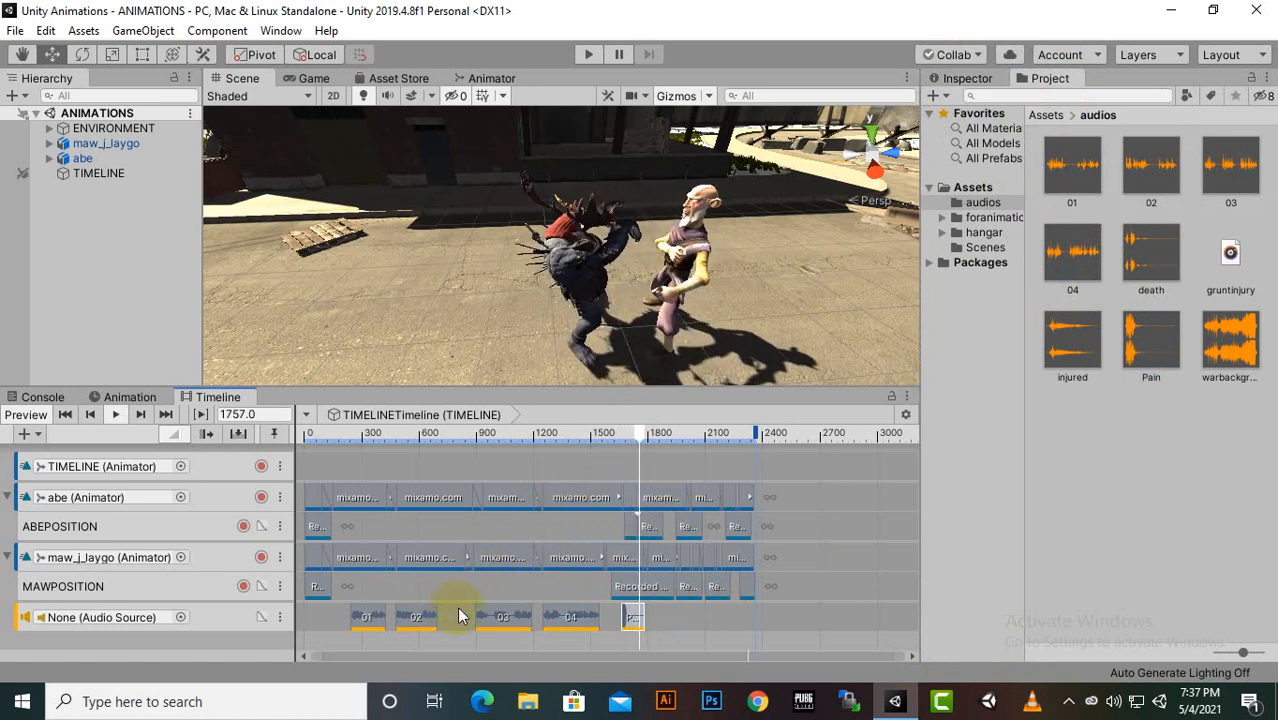
Step: Stop the timeline playback at about frame 1800, just past the Pain clip
{"action": "key", "text": "space"}
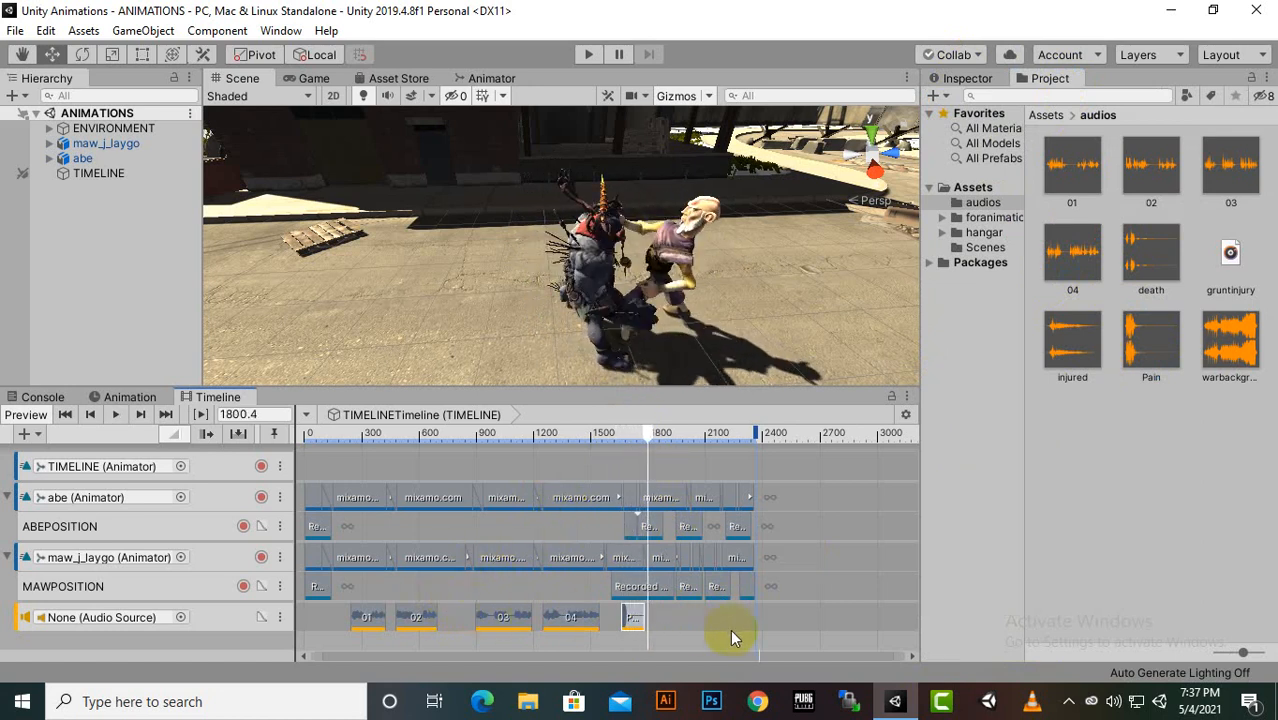
{"action": "left_click", "coordinate": [1089, 355]}
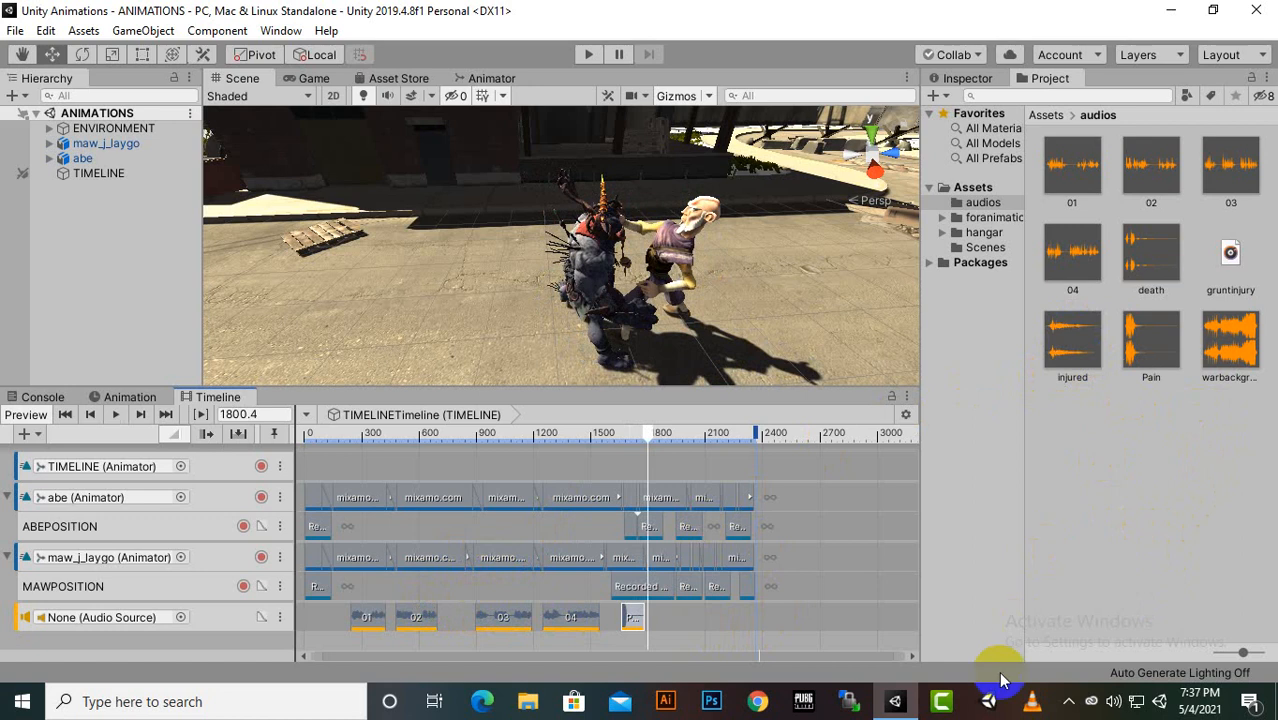
Step: Switch to Chrome and show the address bar's recent searches for sound-effect downloads
{"action": "left_click", "coordinate": [766, 696]}
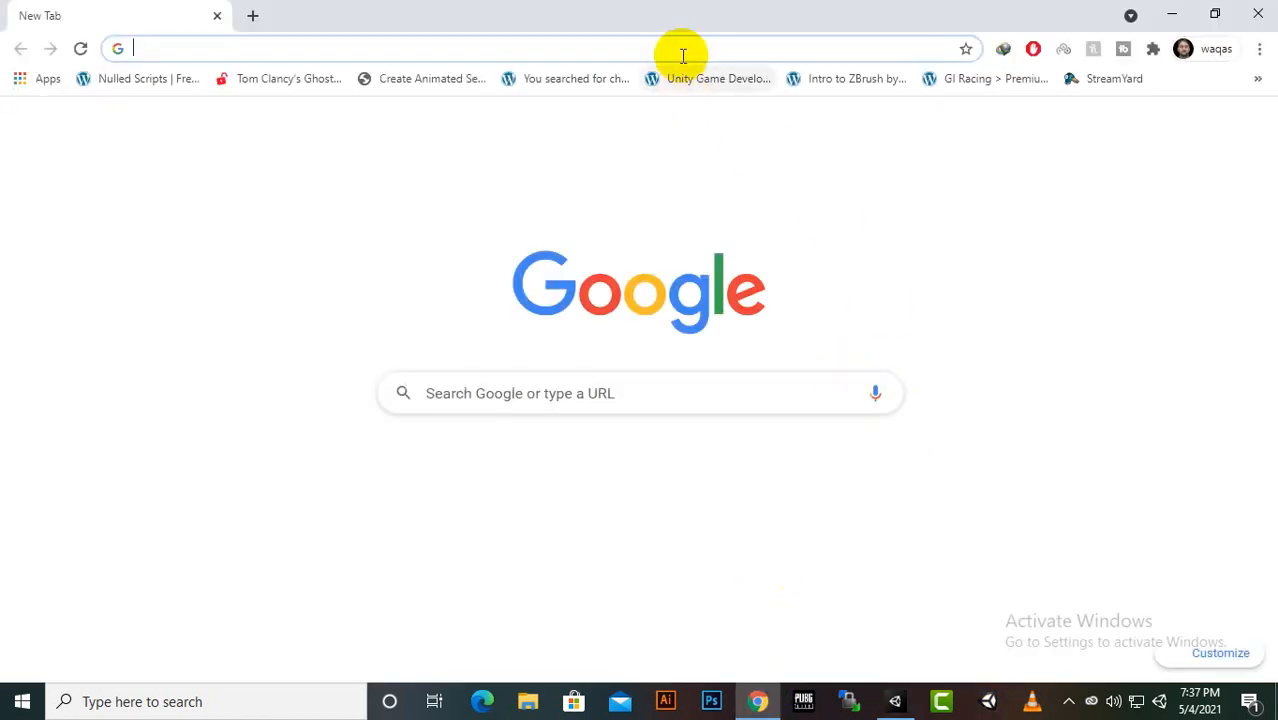
{"action": "left_click", "coordinate": [683, 50]}
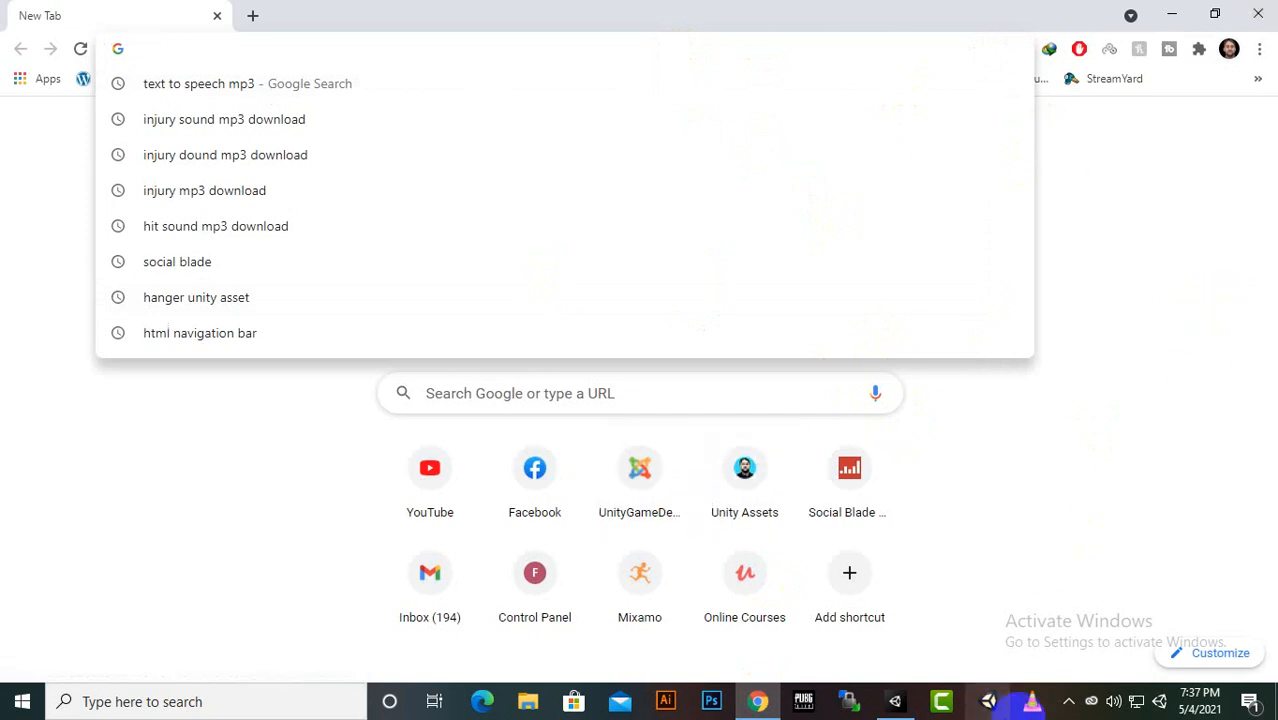
{"action": "left_click", "coordinate": [1068, 701]}
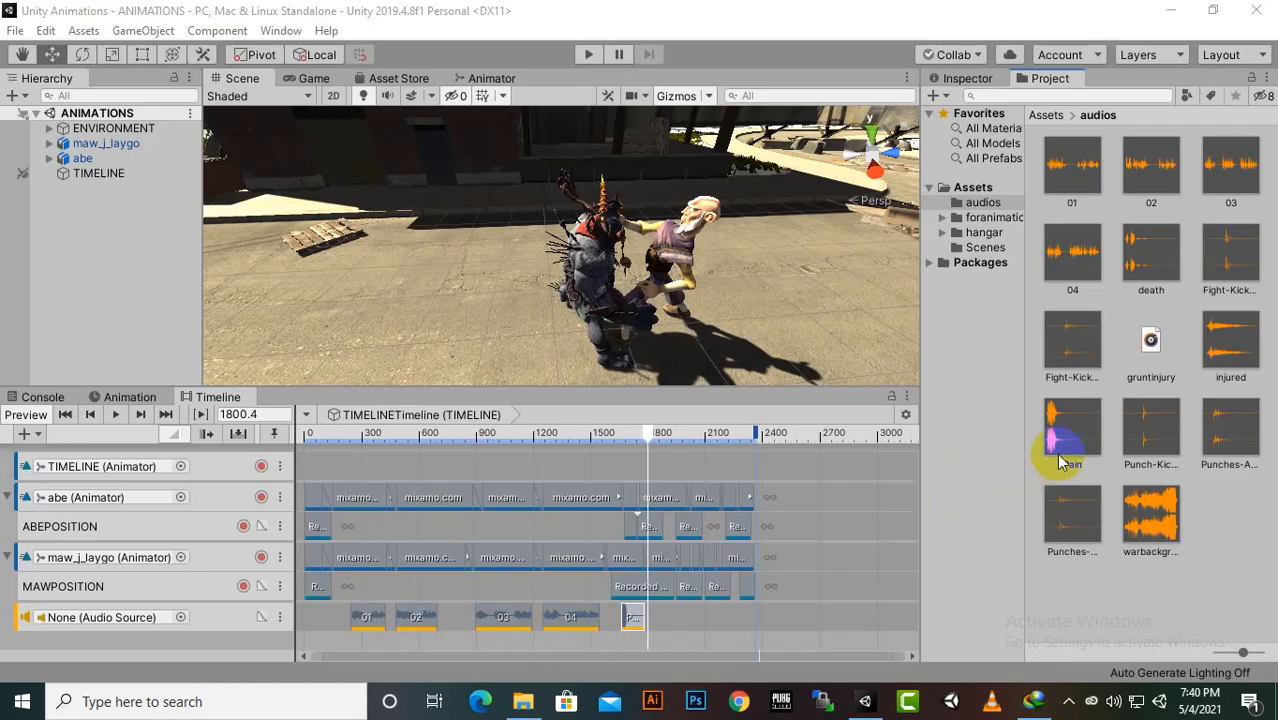
Step: Switch back to Unity and place the Punch-Kick sound on the audio track directly after the Pain clip
{"action": "left_click", "coordinate": [470, 657]}
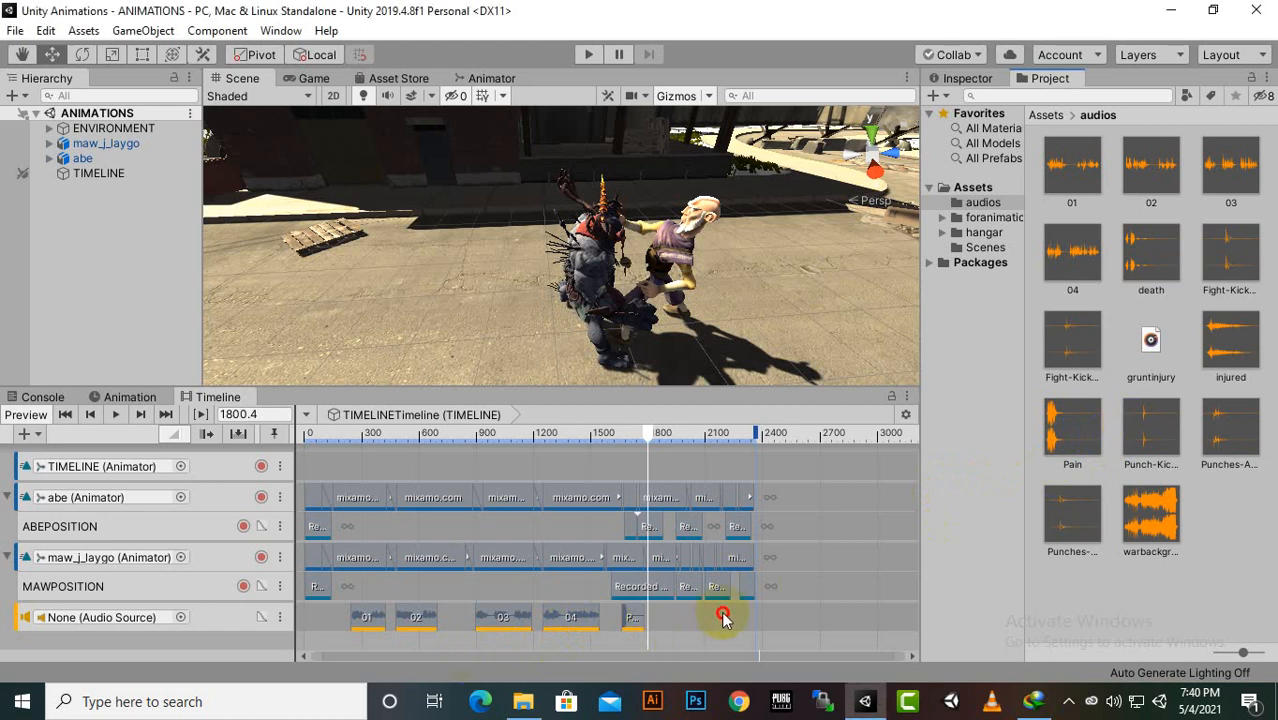
{"action": "left_click_drag", "start_coordinate": [1141, 443], "coordinate": [658, 621]}
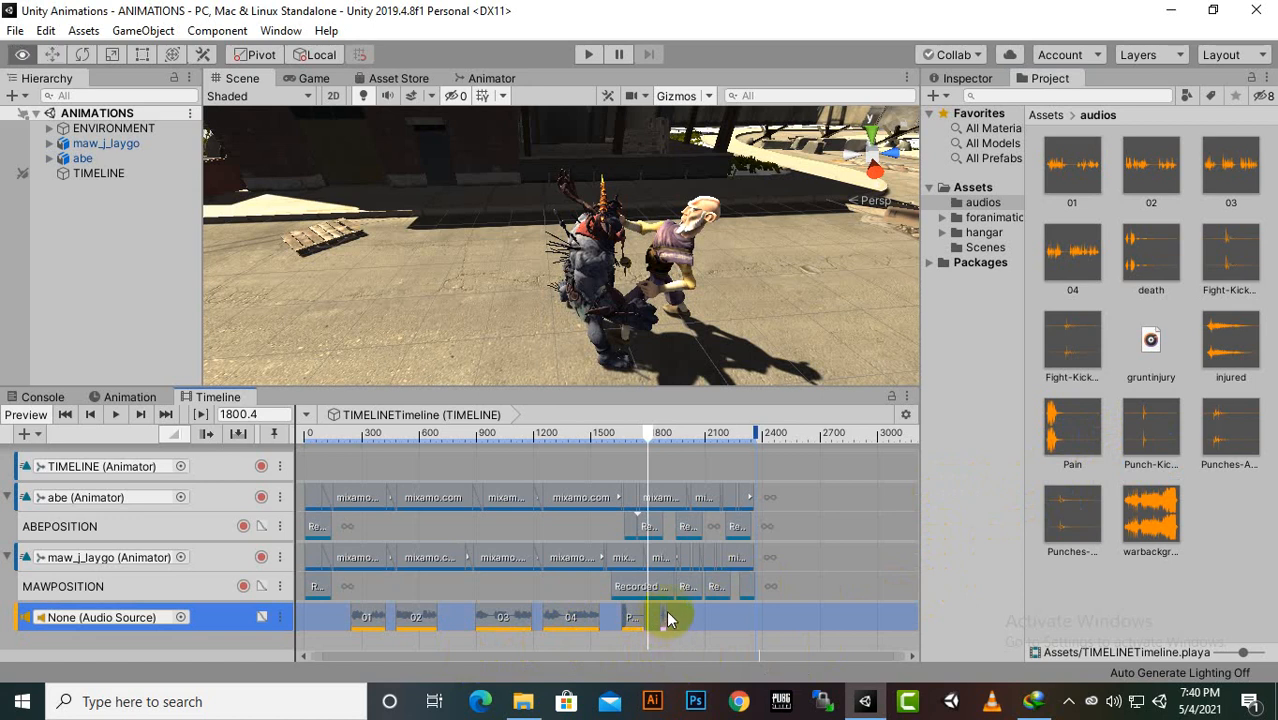
{"action": "scroll", "coordinate": [666, 616], "scroll_direction": "up", "scroll_amount": 5, "text": "alt"}
{"action": "scroll", "coordinate": [667, 612], "scroll_direction": "up", "scroll_amount": 4, "text": "alt"}
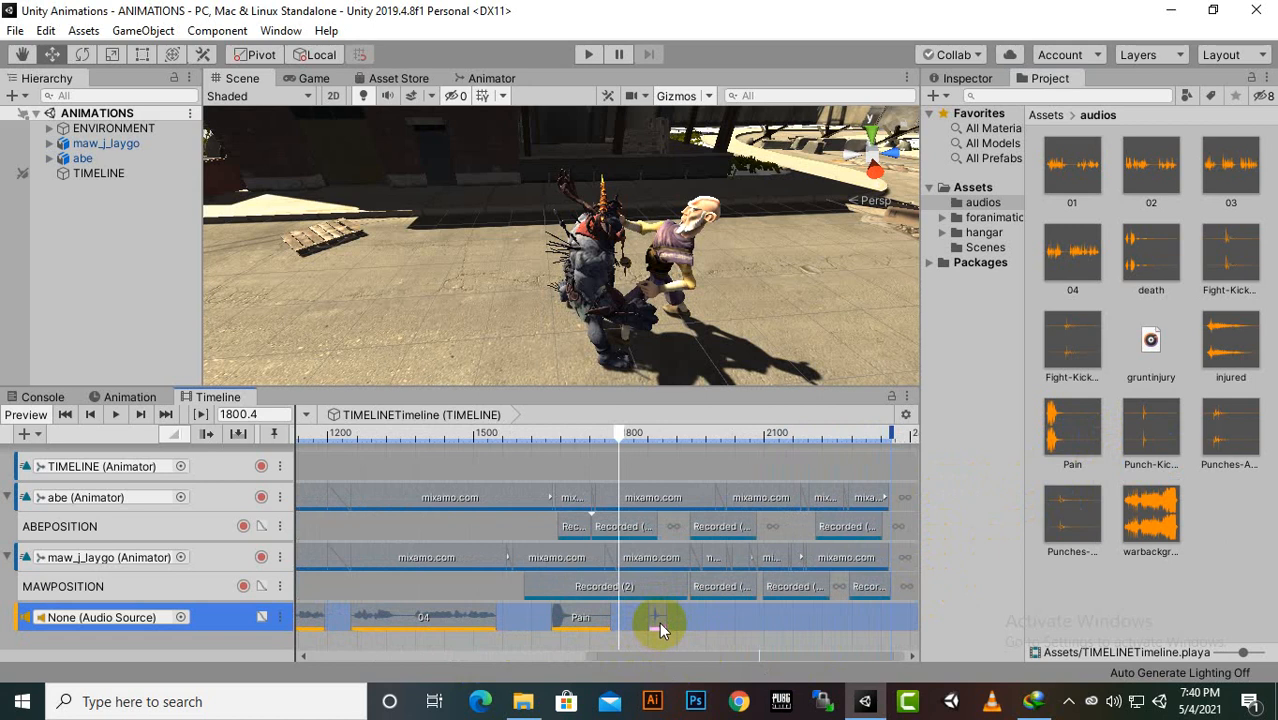
{"action": "left_click_drag", "start_coordinate": [657, 621], "coordinate": [622, 615]}
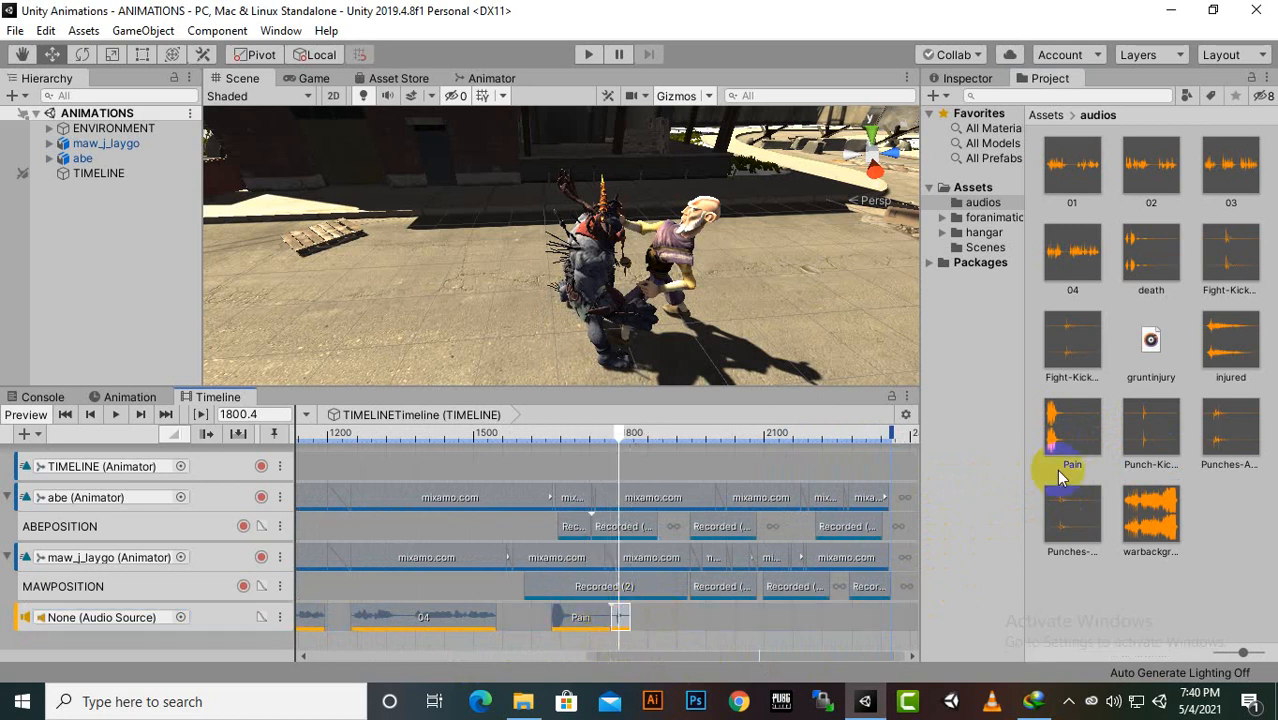
Step: Place the two Punches sounds back to back on the audio track, directly after the Punch-Kick clip
{"action": "left_click_drag", "start_coordinate": [1230, 428], "coordinate": [640, 625]}
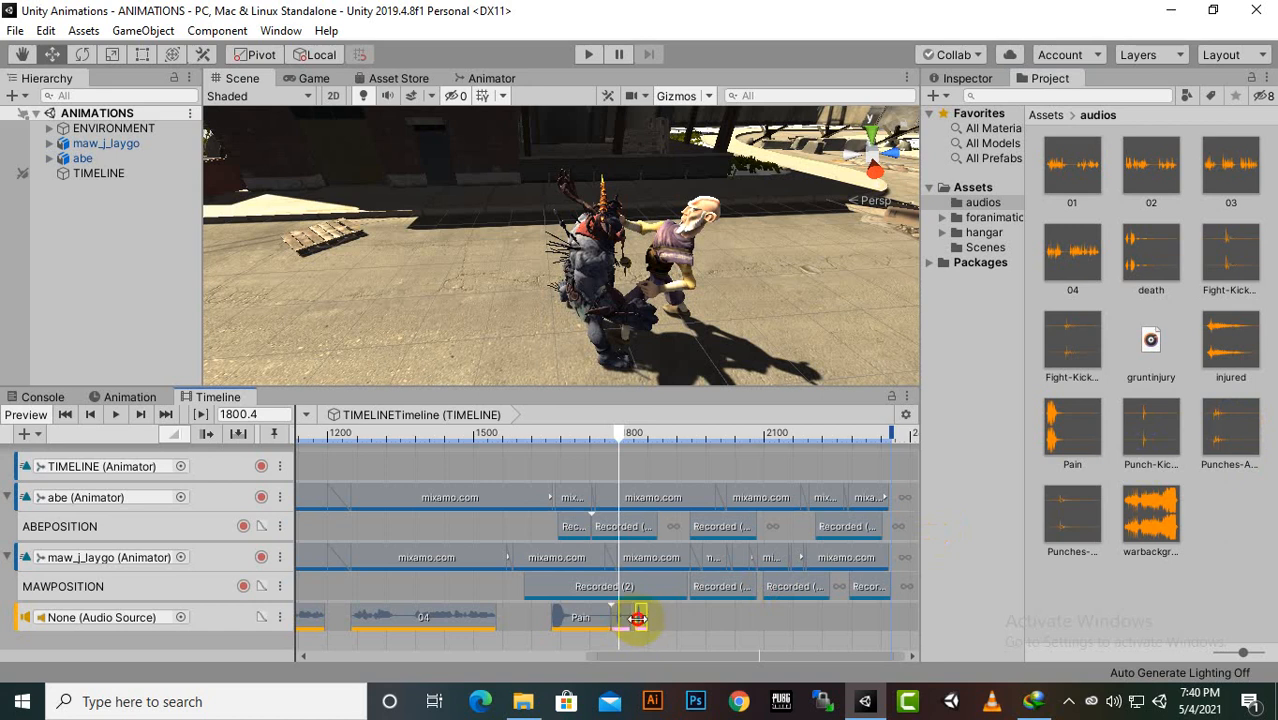
{"action": "left_click_drag", "start_coordinate": [637, 619], "coordinate": [632, 617]}
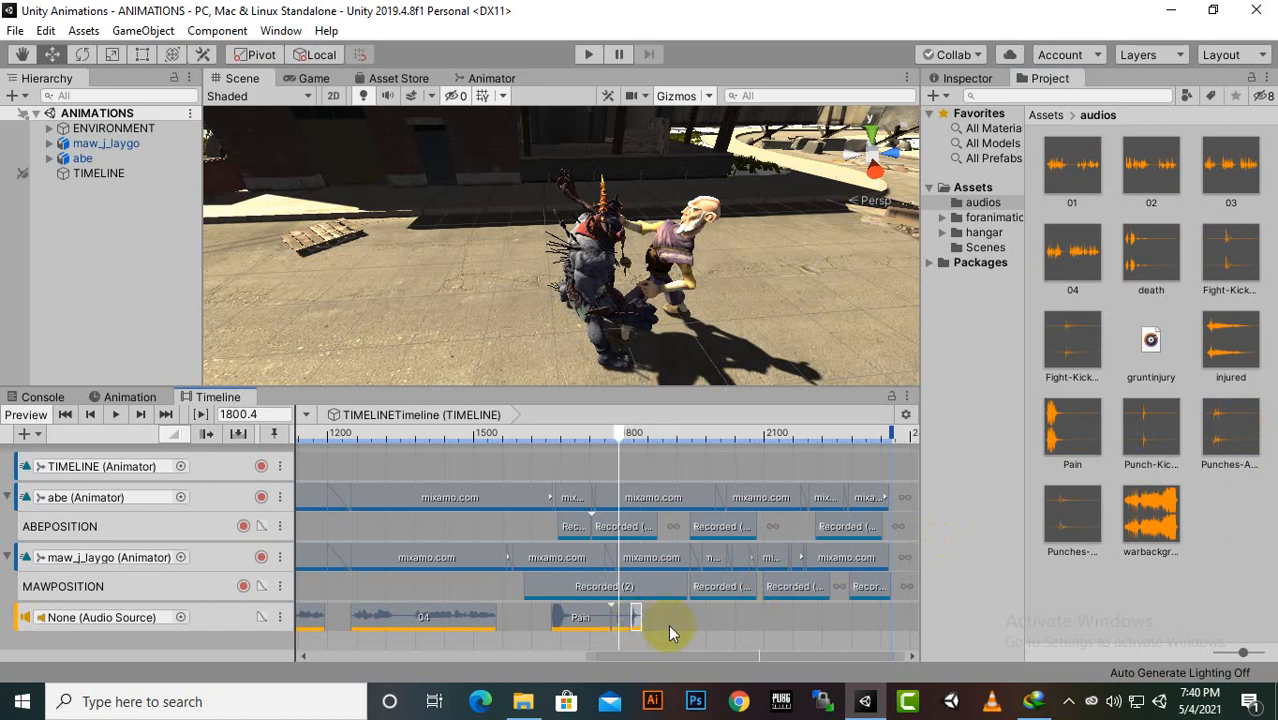
{"action": "left_click_drag", "start_coordinate": [1064, 516], "coordinate": [648, 627]}
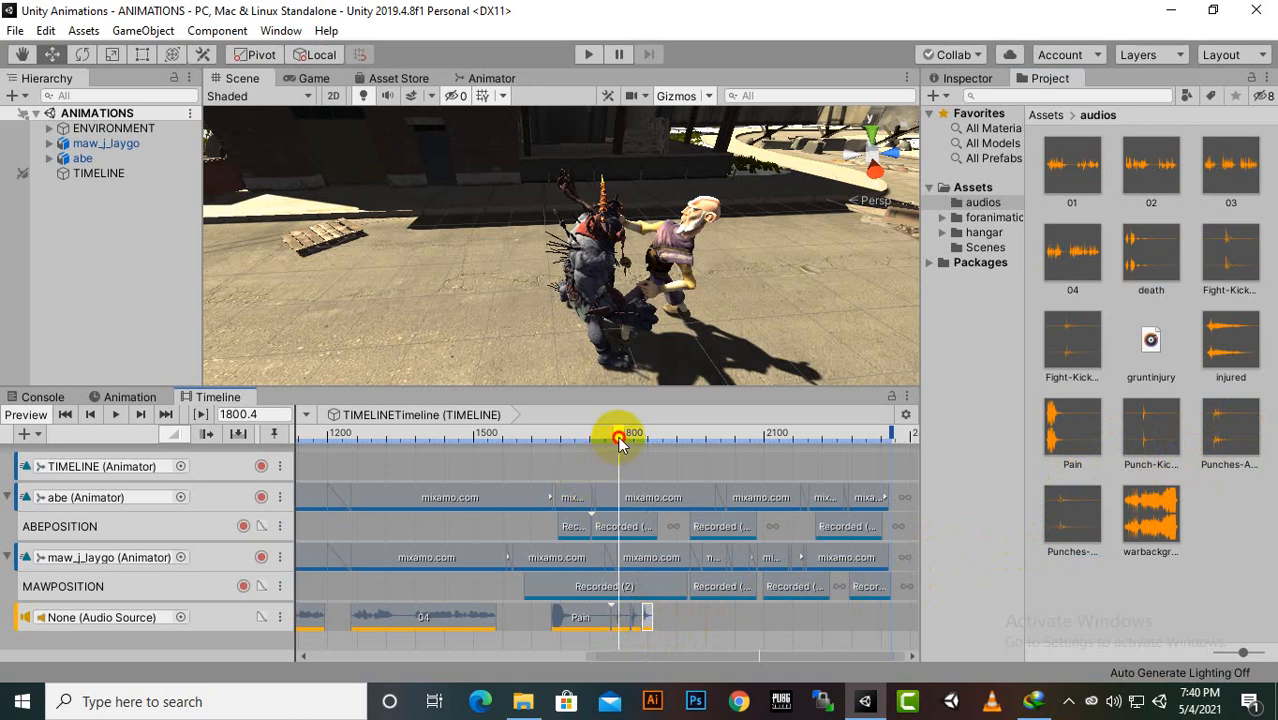
Step: Scrub through the fight animation and set the playhead at frame 2083, where abe is upside down in mid-air
{"action": "left_click_drag", "start_coordinate": [619, 441], "coordinate": [756, 520]}
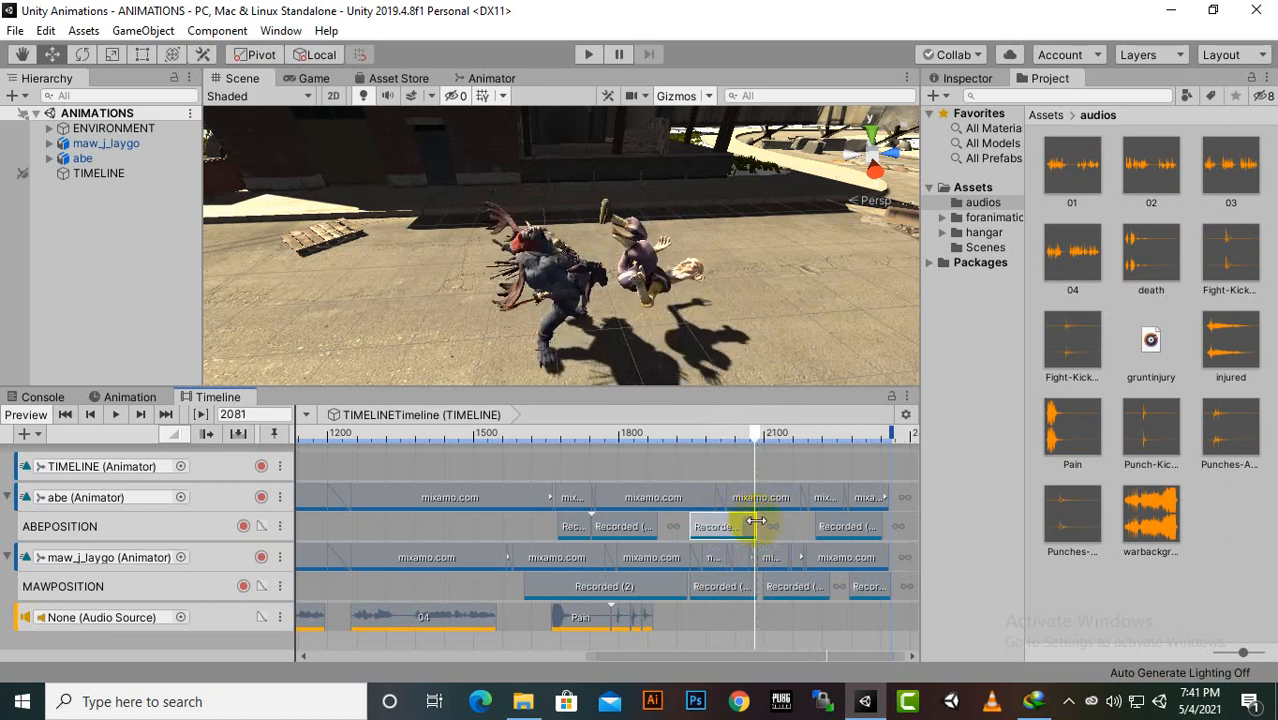
{"action": "mouse_move", "coordinate": [757, 441]}
{"action": "left_mouse_down"}
{"action": "mouse_move", "coordinate": [772, 446]}
{"action": "mouse_move", "coordinate": [747, 452]}
{"action": "mouse_move", "coordinate": [757, 457]}
{"action": "left_mouse_up"}
{"action": "left_click", "coordinate": [757, 457]}
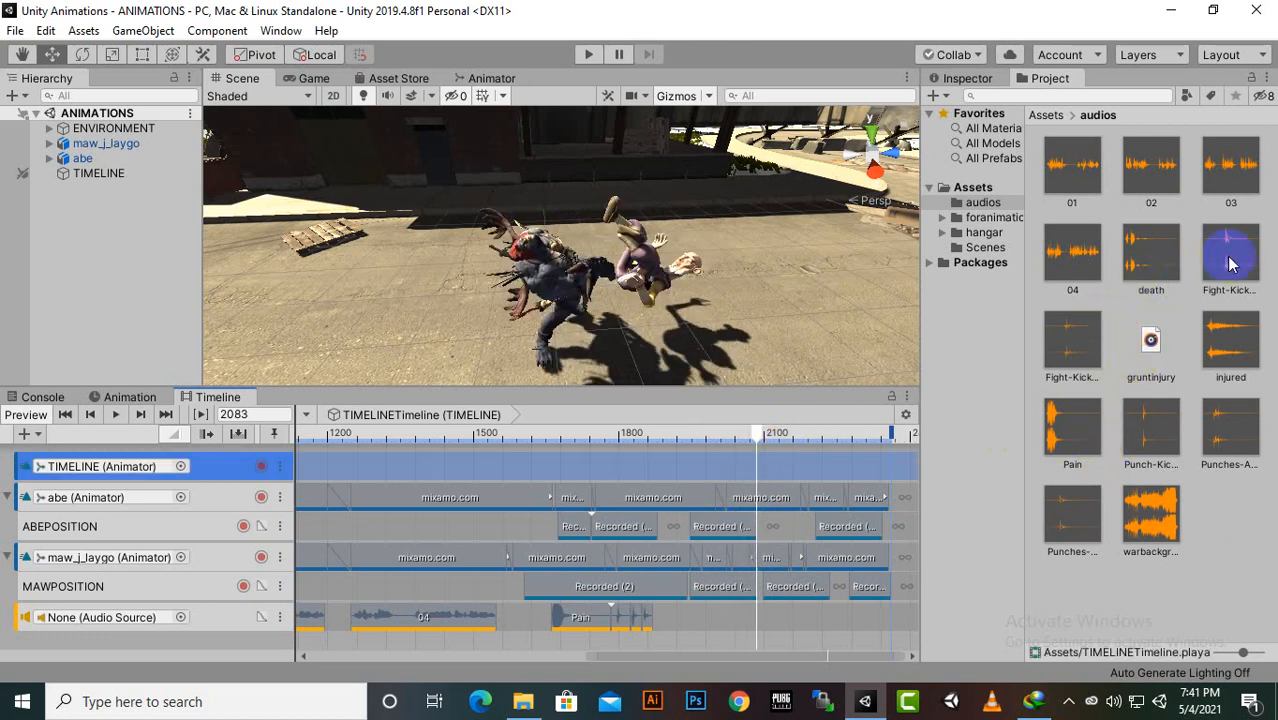
Step: Listen to the injured audio asset's preview and place it on the audio track at frame 2083
{"action": "left_click", "coordinate": [1213, 347]}
{"action": "left_click", "coordinate": [970, 79]}
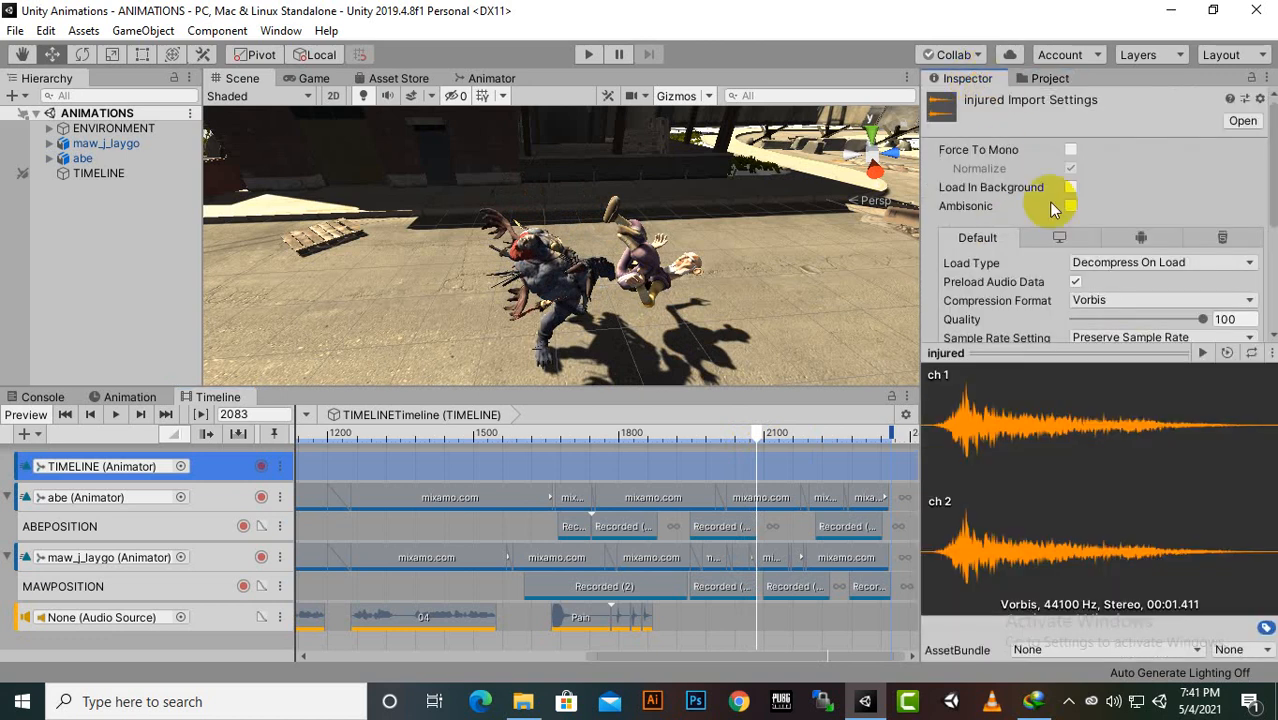
{"action": "left_click", "coordinate": [1201, 352]}
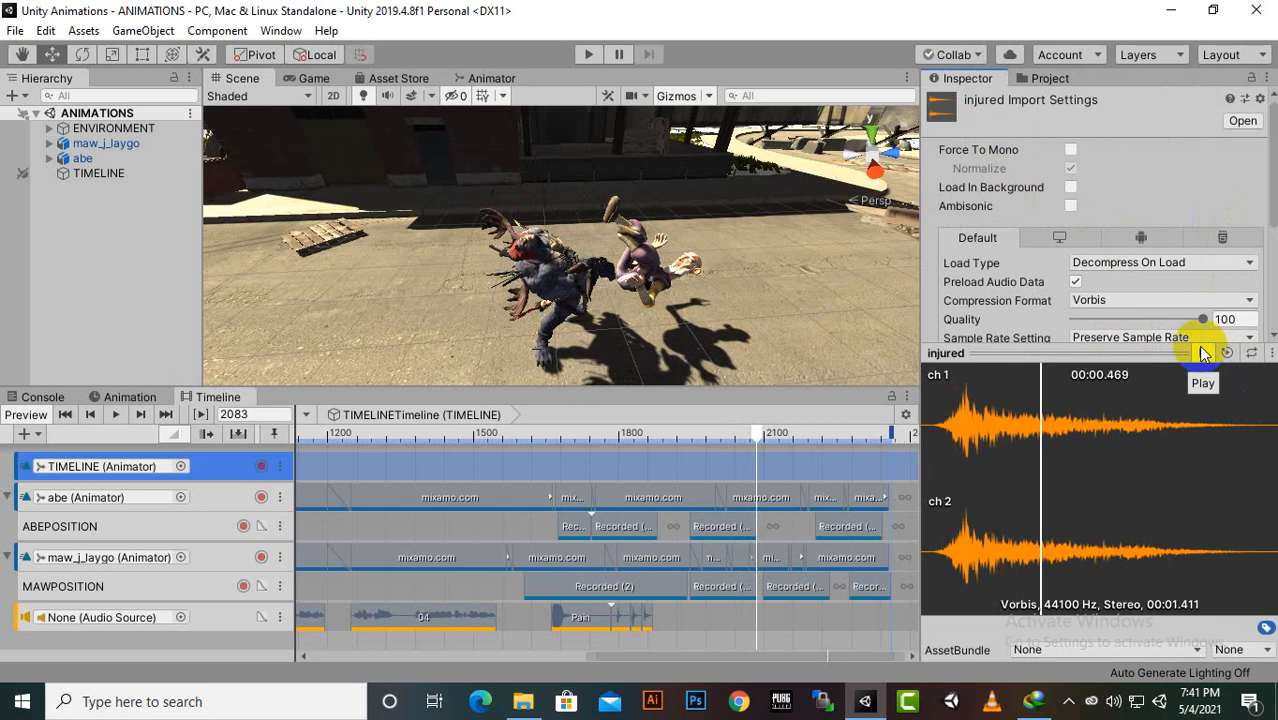
{"action": "left_click", "coordinate": [1050, 78]}
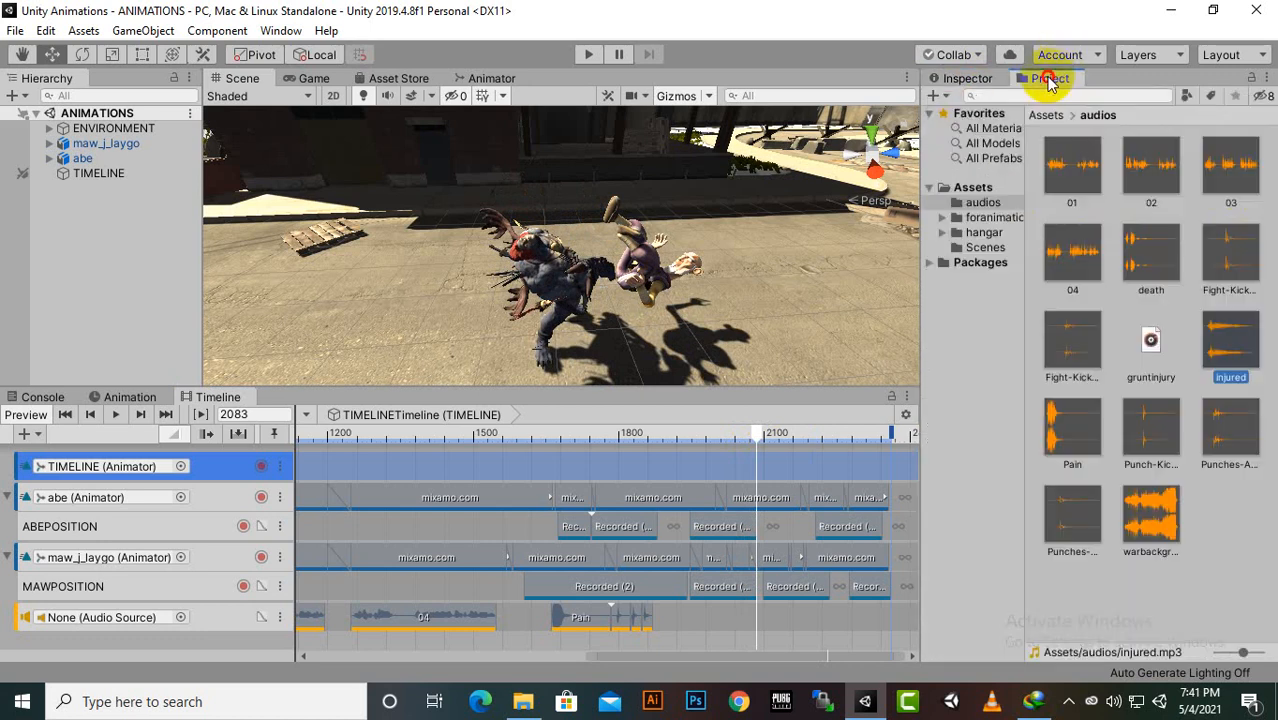
{"action": "left_click_drag", "start_coordinate": [1229, 357], "coordinate": [756, 621]}
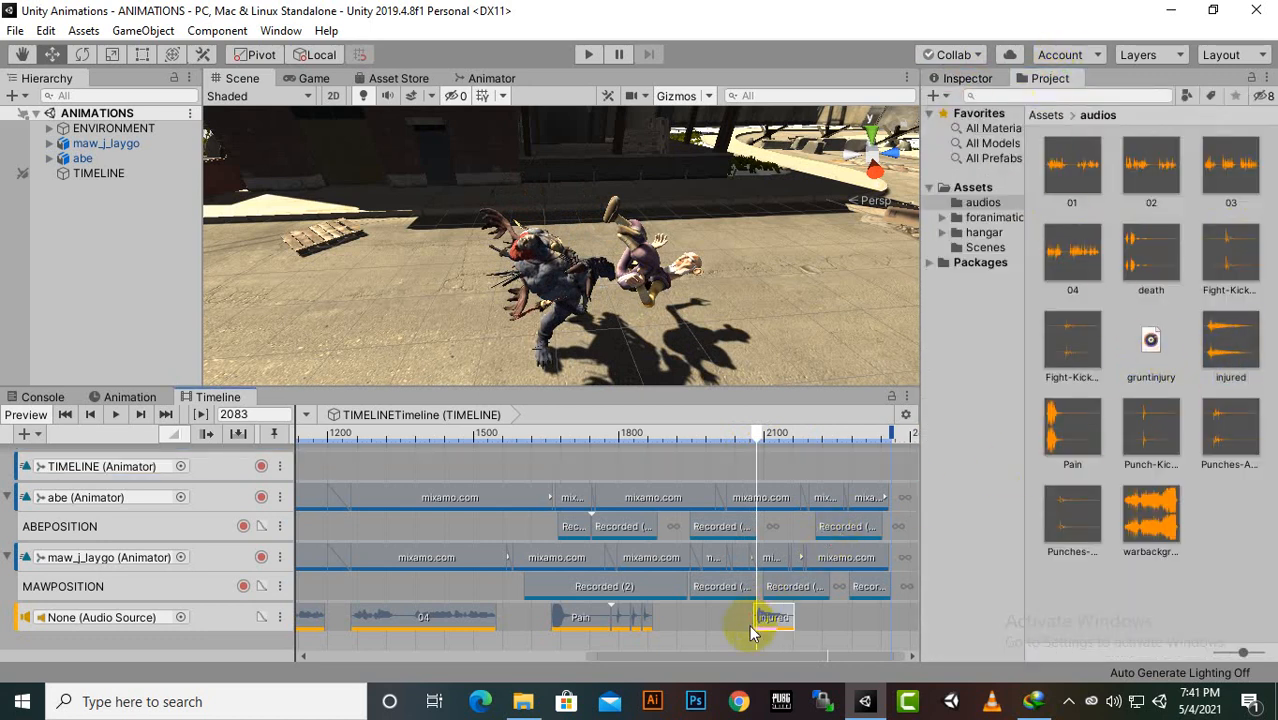
Step: Fill the gap before the injured clip with two duplicates of the three punch clips and one extra punch clip
{"action": "left_click", "coordinate": [649, 623]}
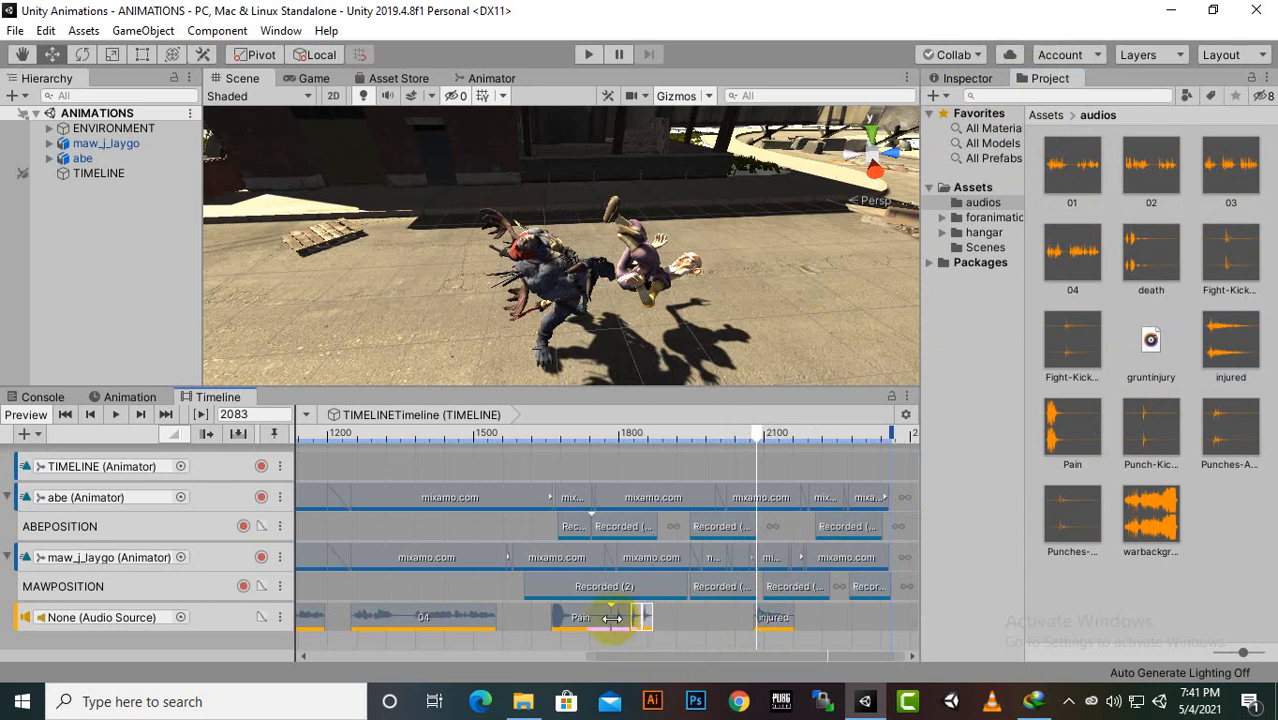
{"action": "key", "text": "ctrl+d"}
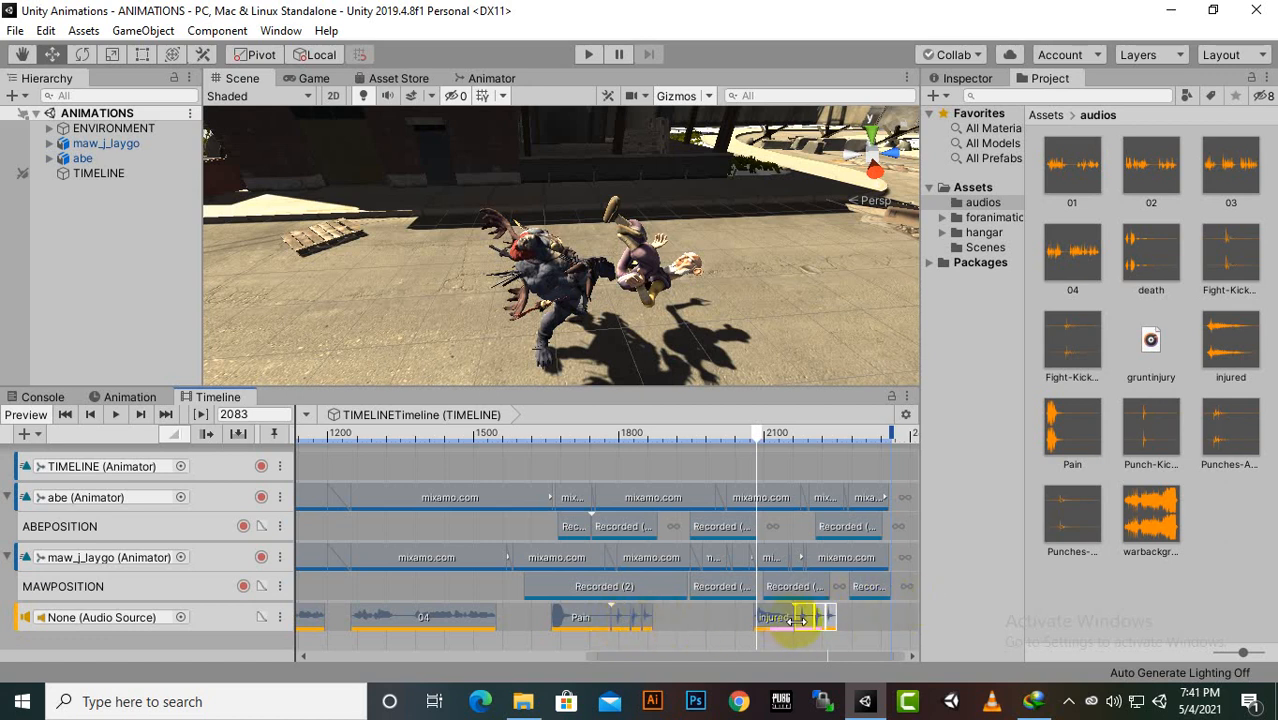
{"action": "left_click_drag", "start_coordinate": [800, 617], "coordinate": [666, 621]}
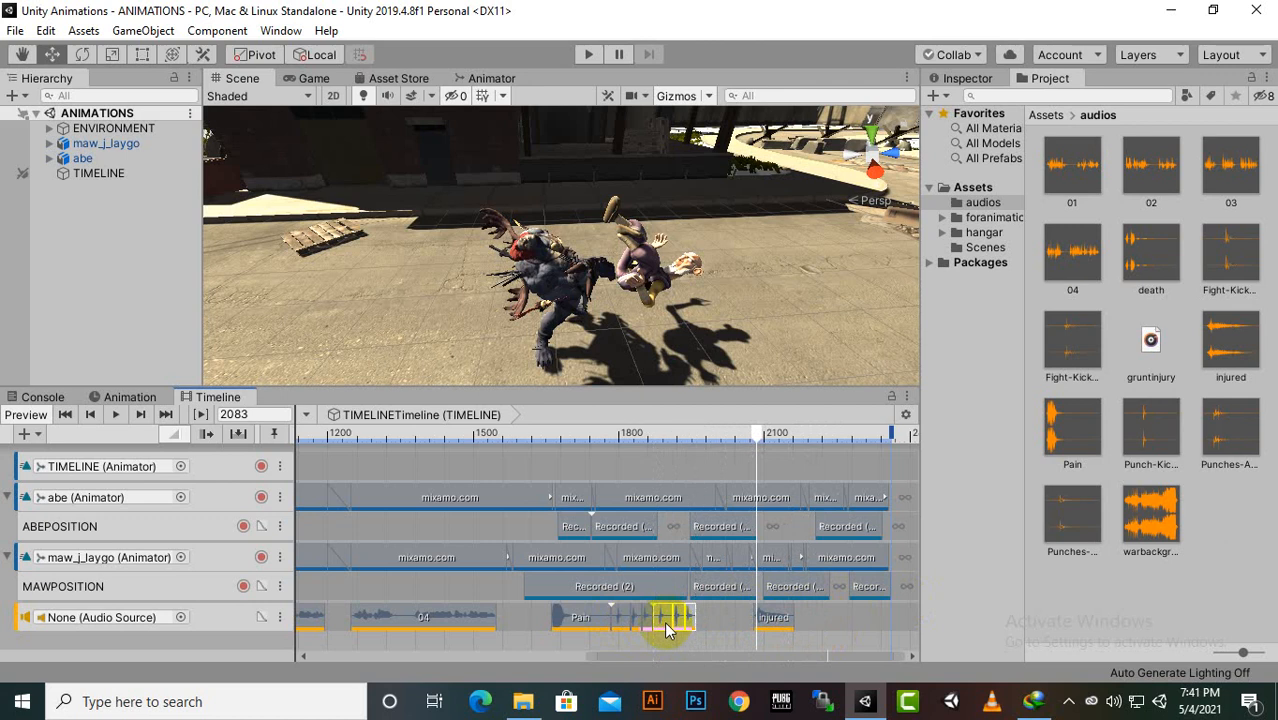
{"action": "key", "text": "ctrl+d"}
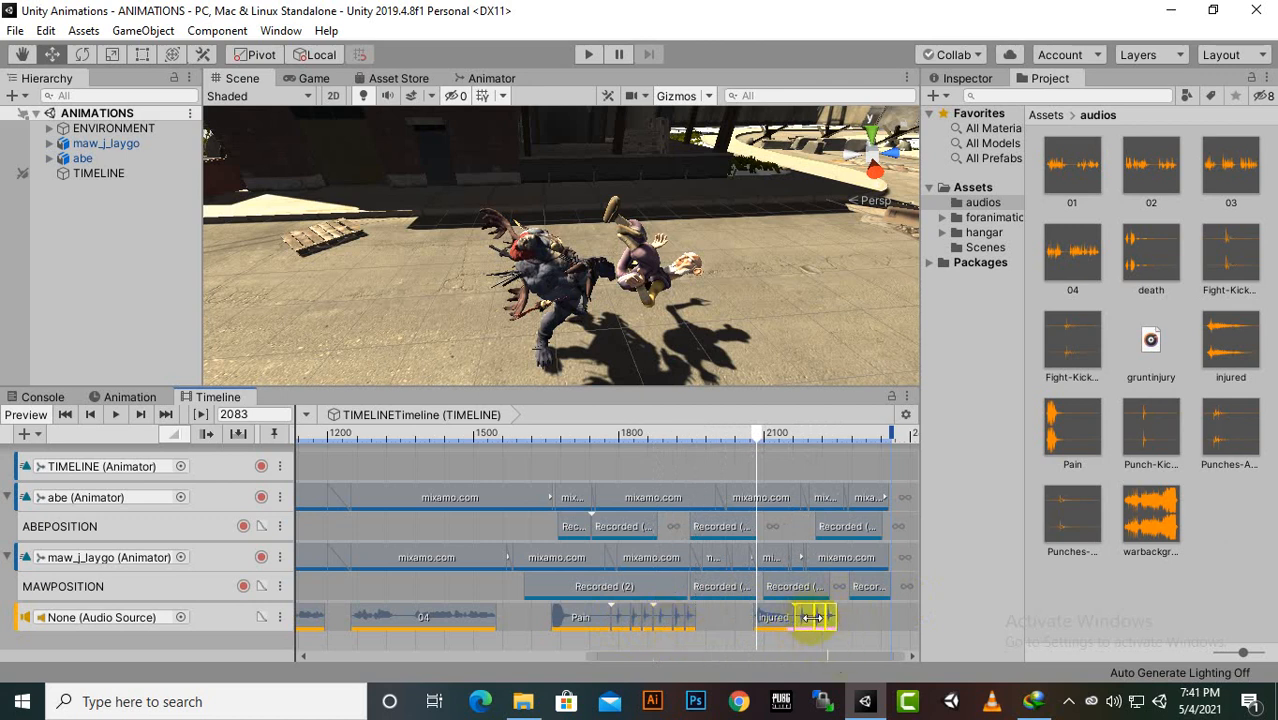
{"action": "left_click_drag", "start_coordinate": [808, 622], "coordinate": [710, 617]}
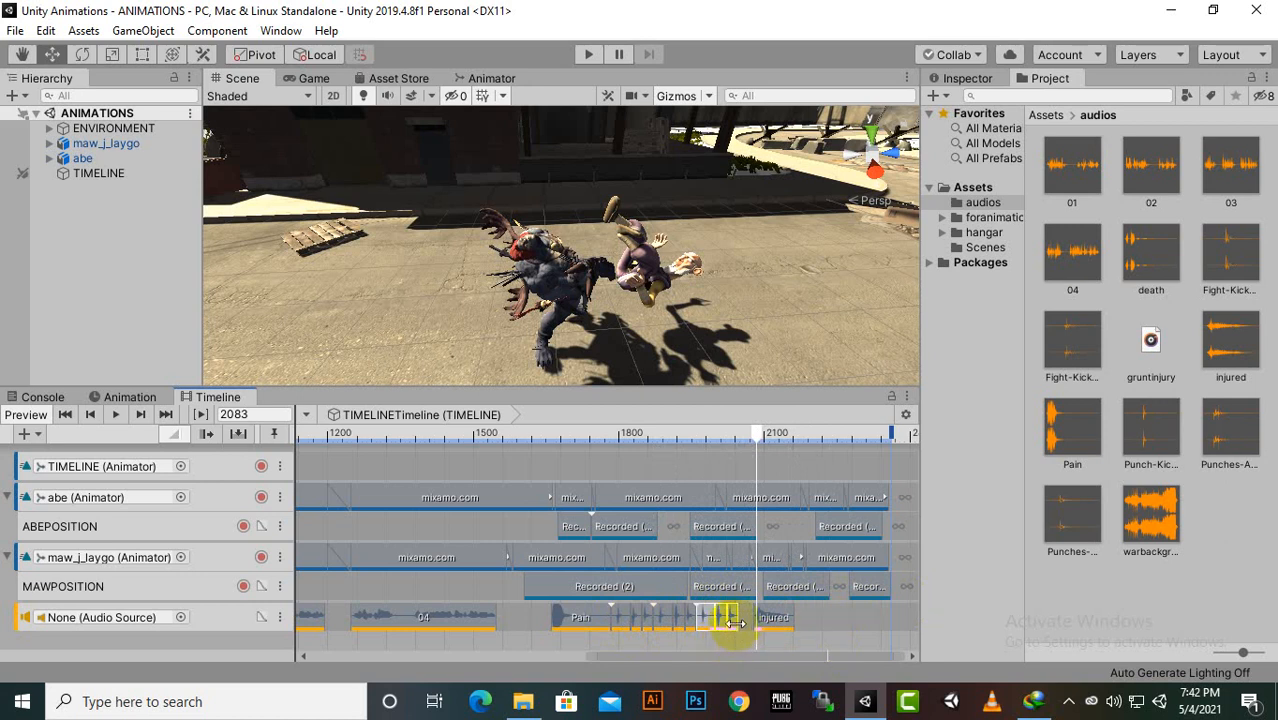
{"action": "mouse_move", "coordinate": [733, 627]}
{"action": "left_mouse_down"}
{"action": "mouse_move", "coordinate": [790, 621]}
{"action": "mouse_move", "coordinate": [737, 612]}
{"action": "mouse_move", "coordinate": [747, 628]}
{"action": "left_mouse_up"}
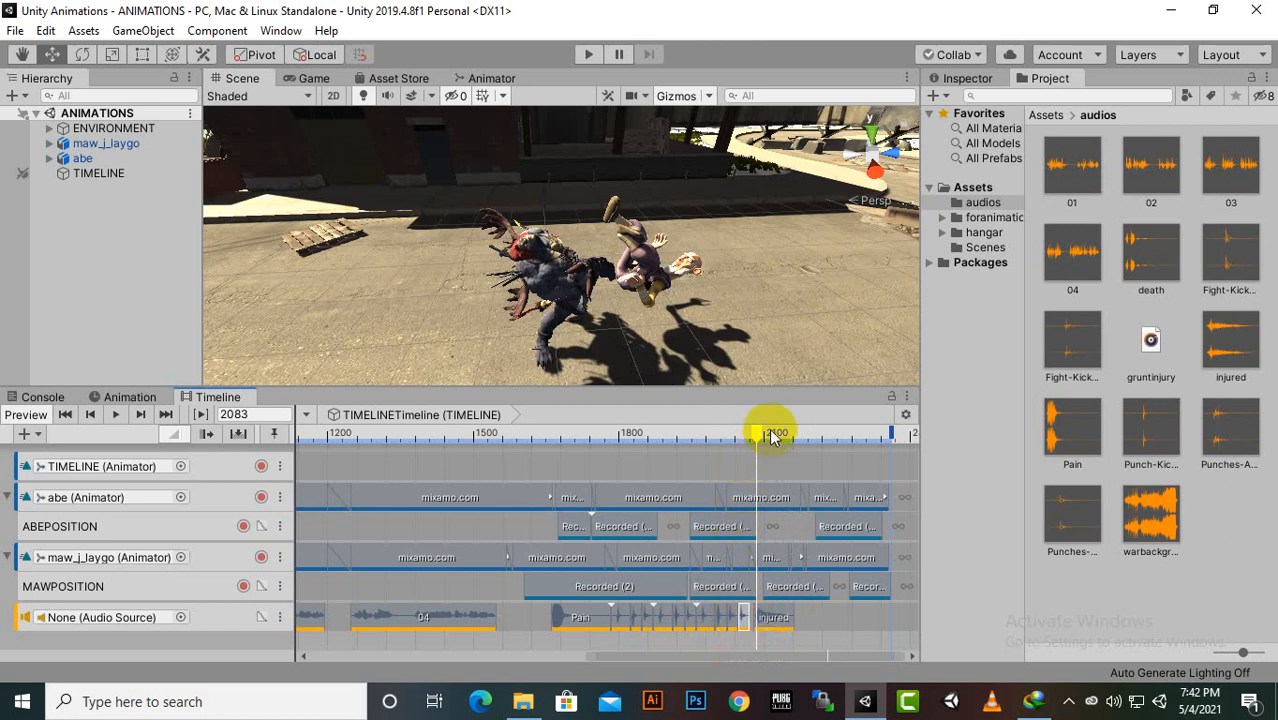
Step: Play the timeline from frame 1501 to about frame 2333 to check the punch and injured sounds against the fight
{"action": "left_click_drag", "start_coordinate": [762, 436], "coordinate": [476, 471]}
{"action": "left_click", "coordinate": [473, 474]}
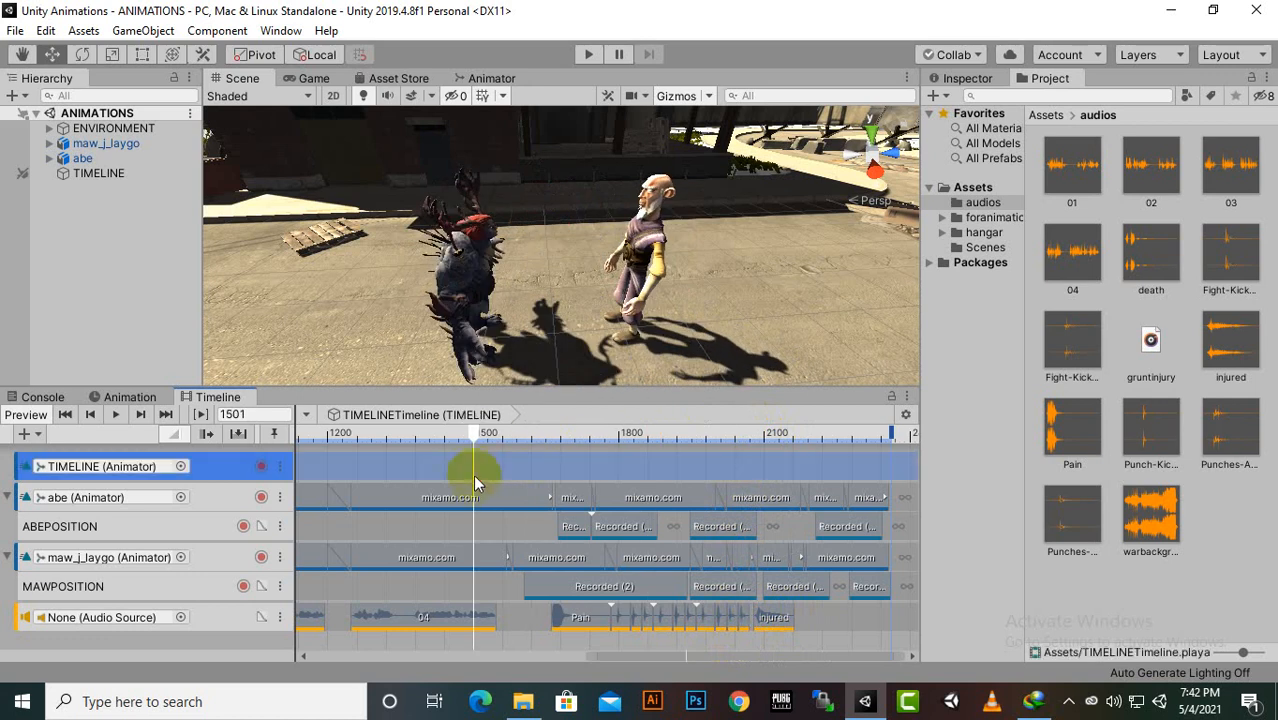
{"action": "left_click", "coordinate": [115, 415]}
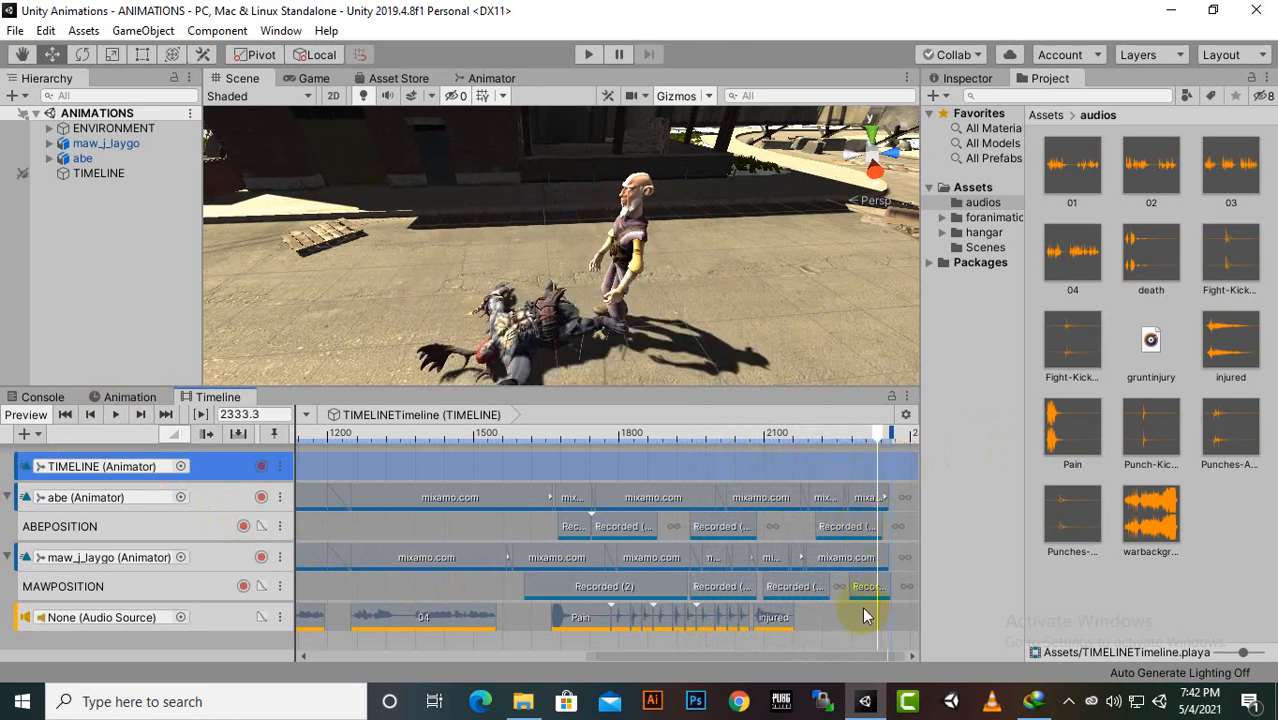
Step: Listen to the death audio asset's preview and place it on the audio track directly after the injured clip
{"action": "left_click_drag", "start_coordinate": [880, 431], "coordinate": [822, 482]}
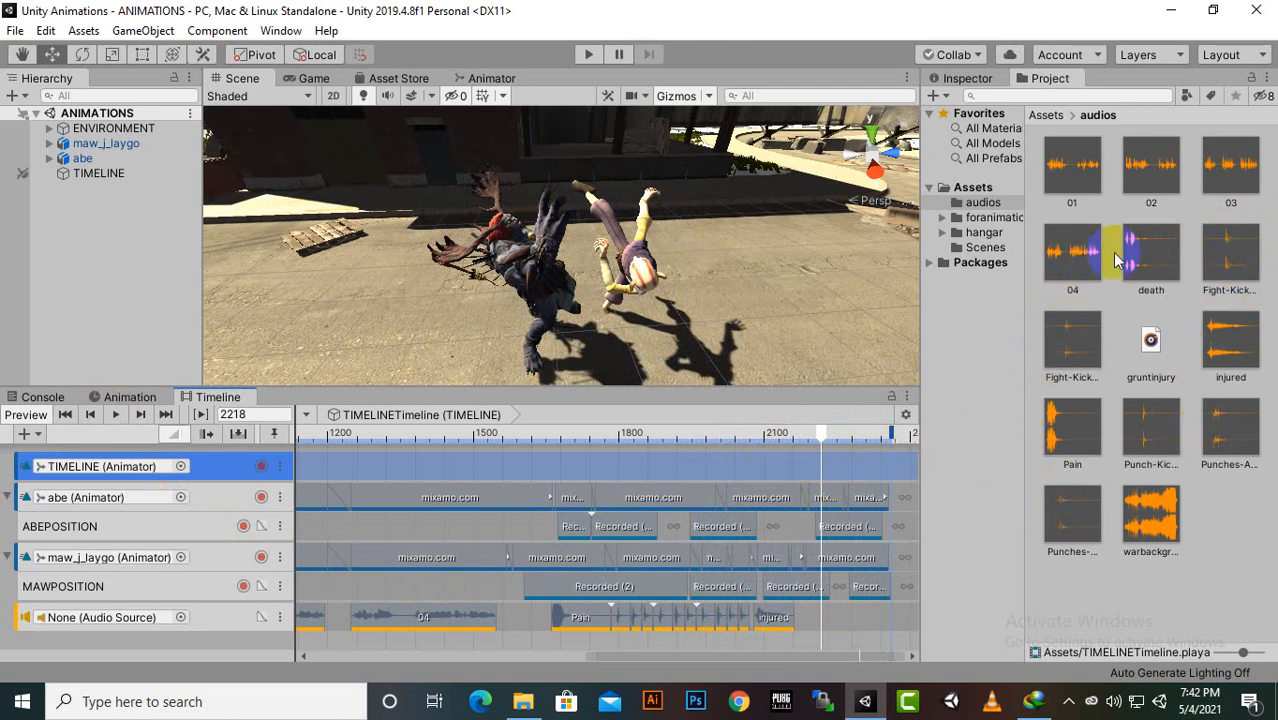
{"action": "left_click", "coordinate": [1150, 255]}
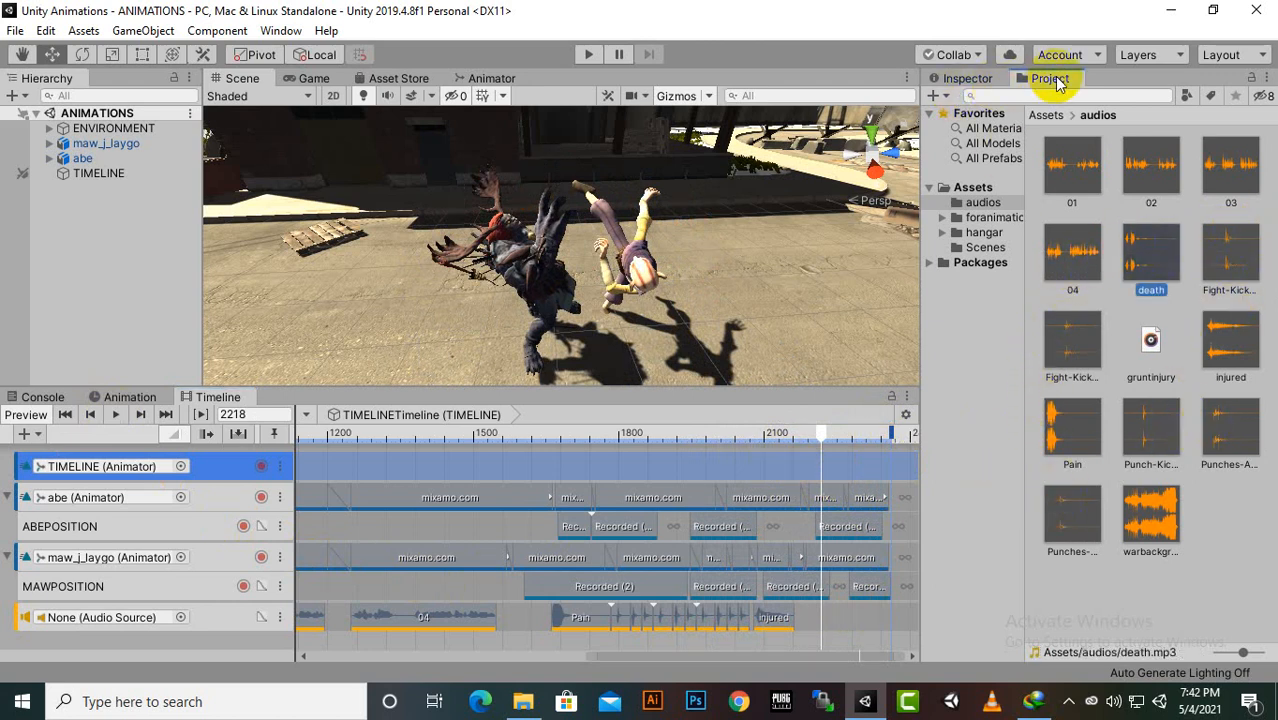
{"action": "left_click", "coordinate": [975, 80]}
{"action": "left_click", "coordinate": [1201, 354]}
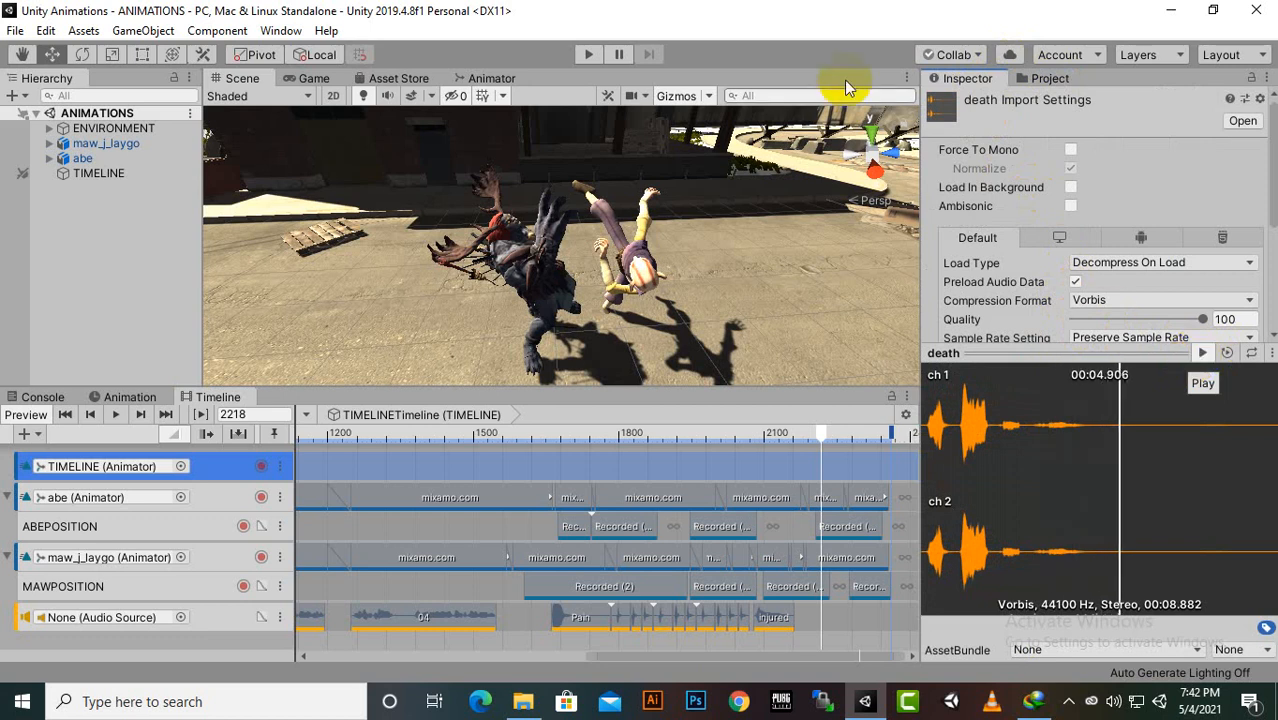
{"action": "left_click", "coordinate": [1201, 351]}
{"action": "left_click", "coordinate": [1050, 78]}
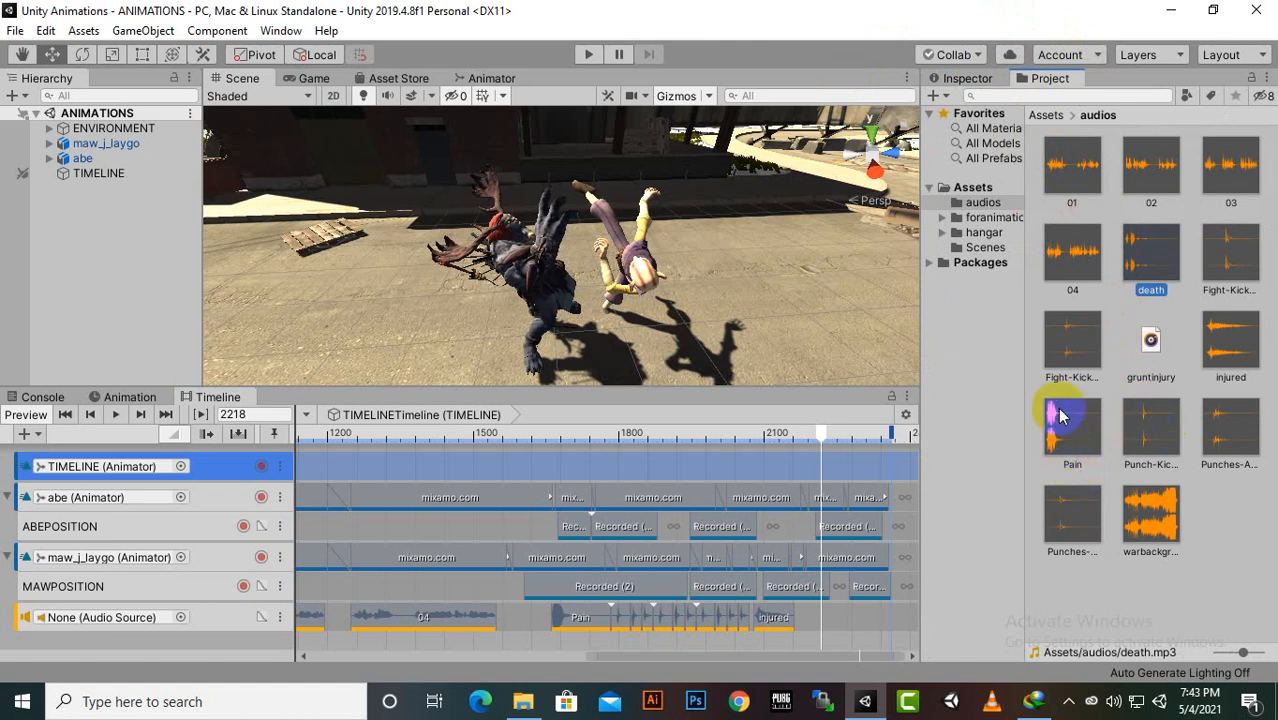
{"action": "left_click_drag", "start_coordinate": [1144, 281], "coordinate": [757, 620]}
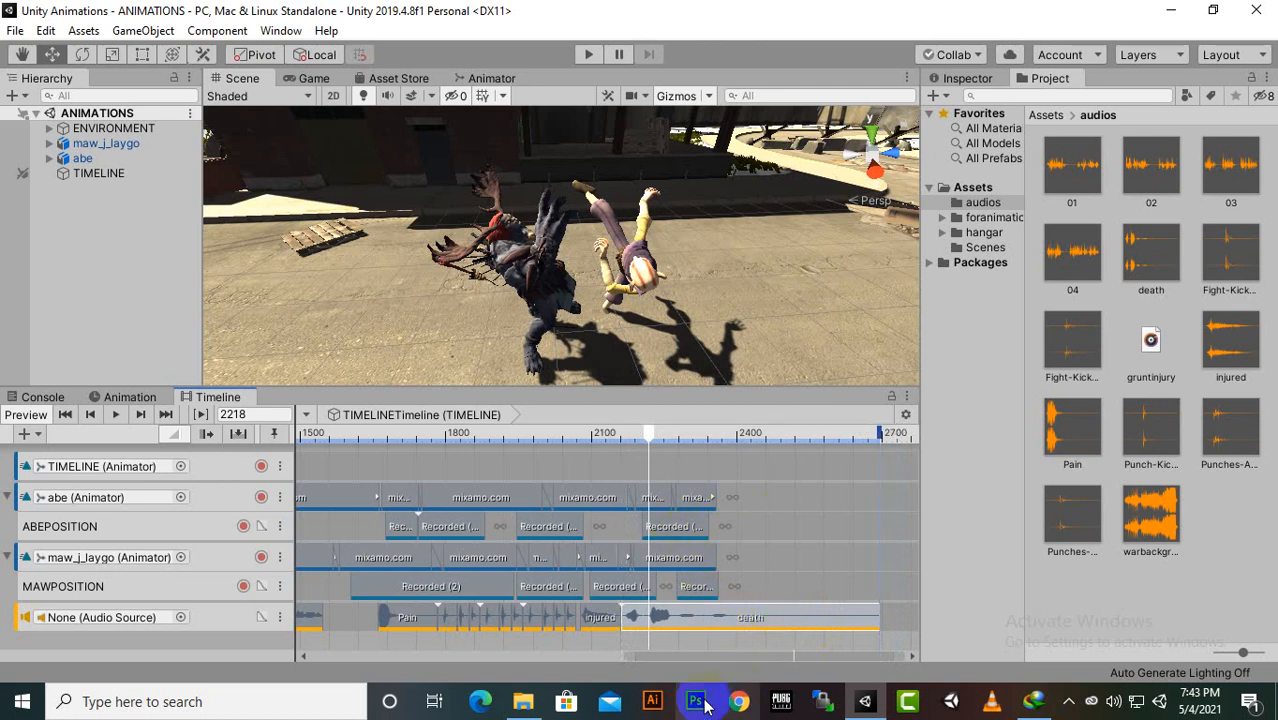
Step: Play the timeline from frame 2125, stop at about frame 2444 and split the death clip there
{"action": "left_click", "coordinate": [605, 437]}
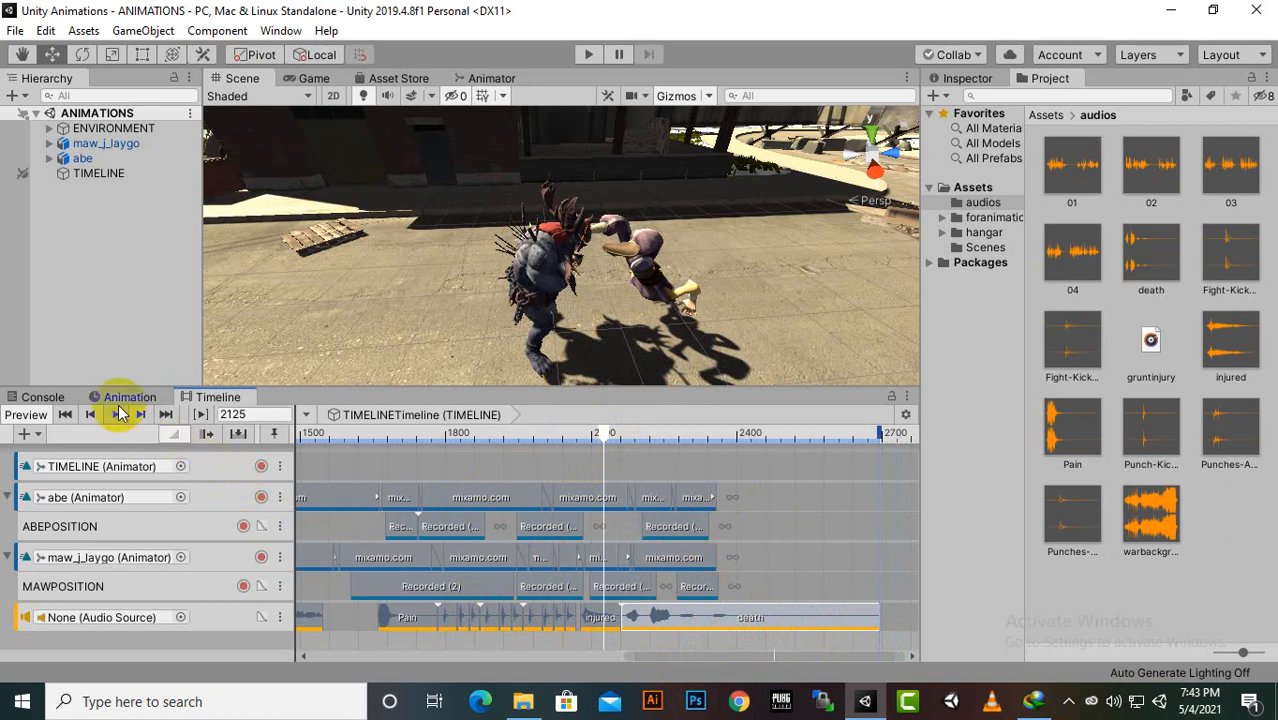
{"action": "left_click", "coordinate": [118, 413]}
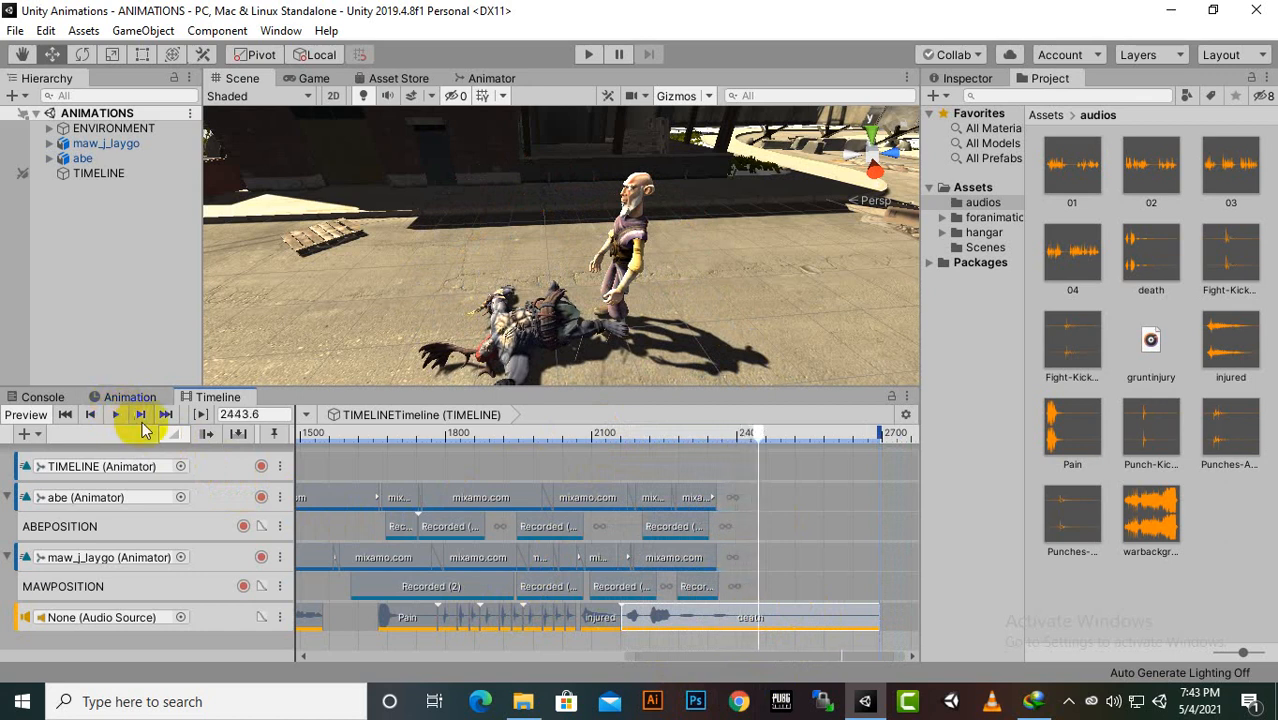
{"action": "left_click", "coordinate": [141, 418]}
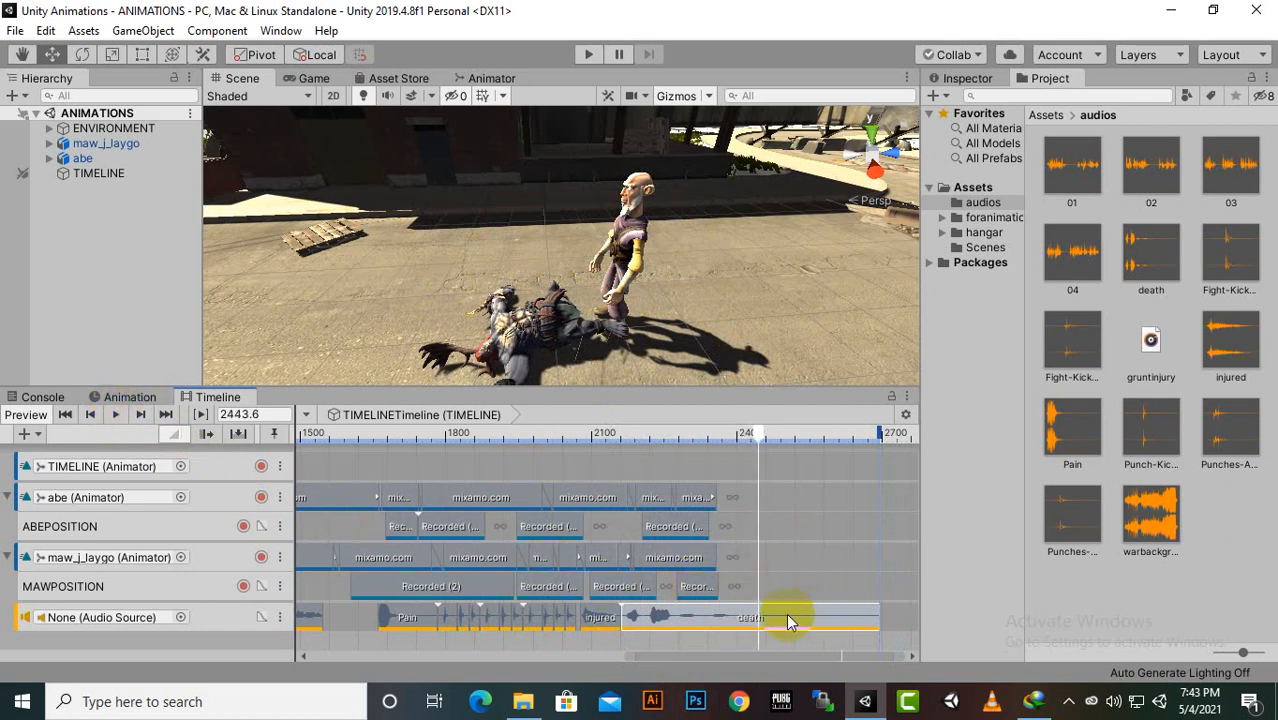
{"action": "key", "text": "s"}
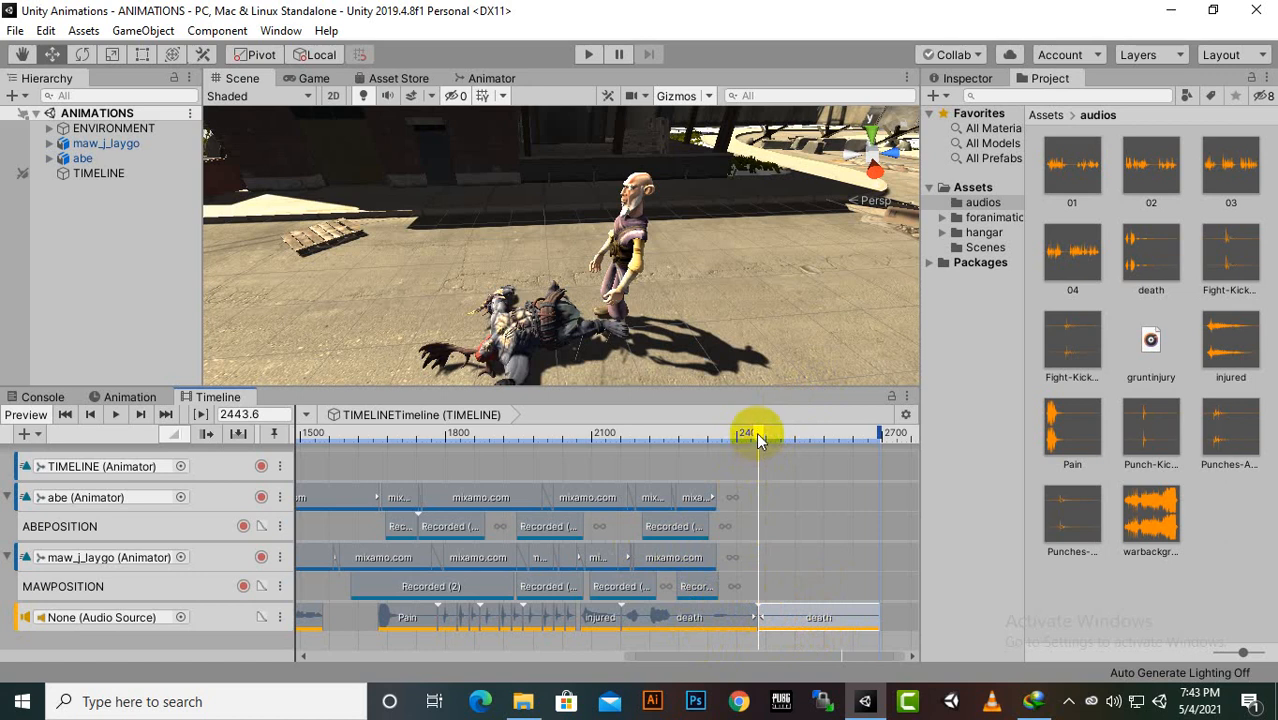
Step: Trim the first death clip so it ends at frame 2428 and delete the leftover second death piece
{"action": "mouse_move", "coordinate": [758, 437]}
{"action": "left_mouse_down"}
{"action": "mouse_move", "coordinate": [708, 452]}
{"action": "mouse_move", "coordinate": [751, 460]}
{"action": "left_mouse_up"}
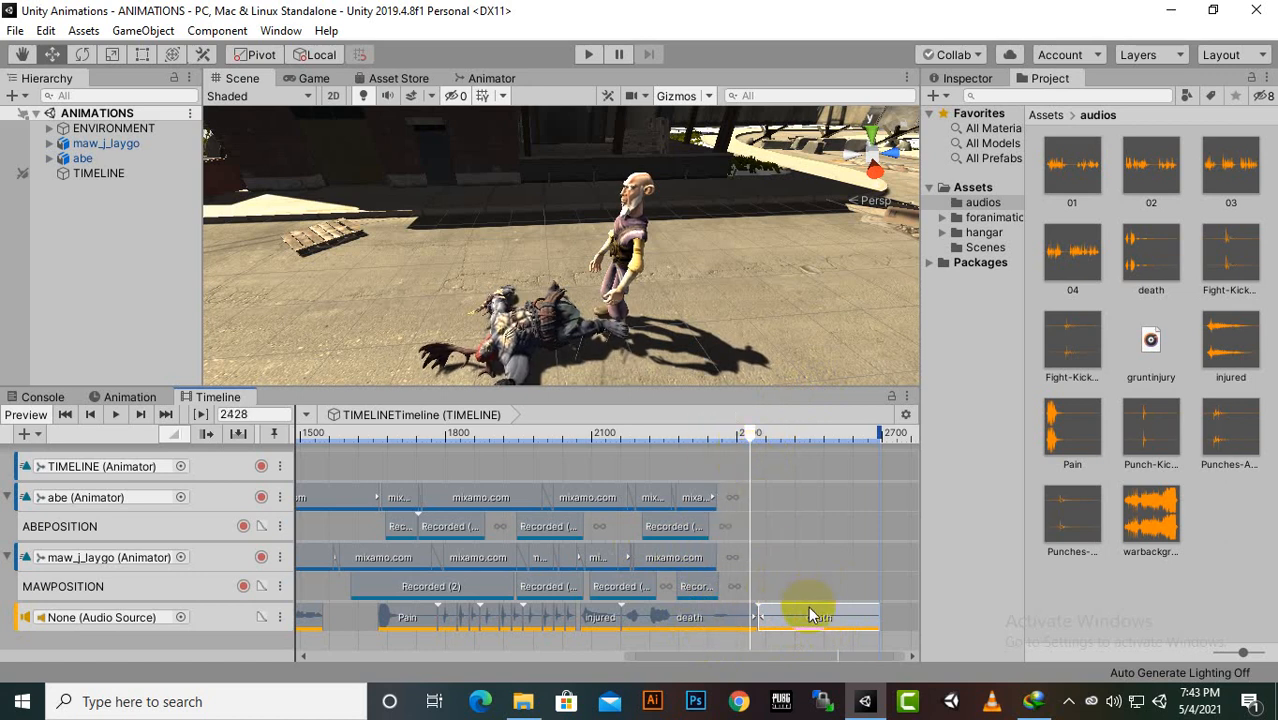
{"action": "left_click", "coordinate": [735, 620]}
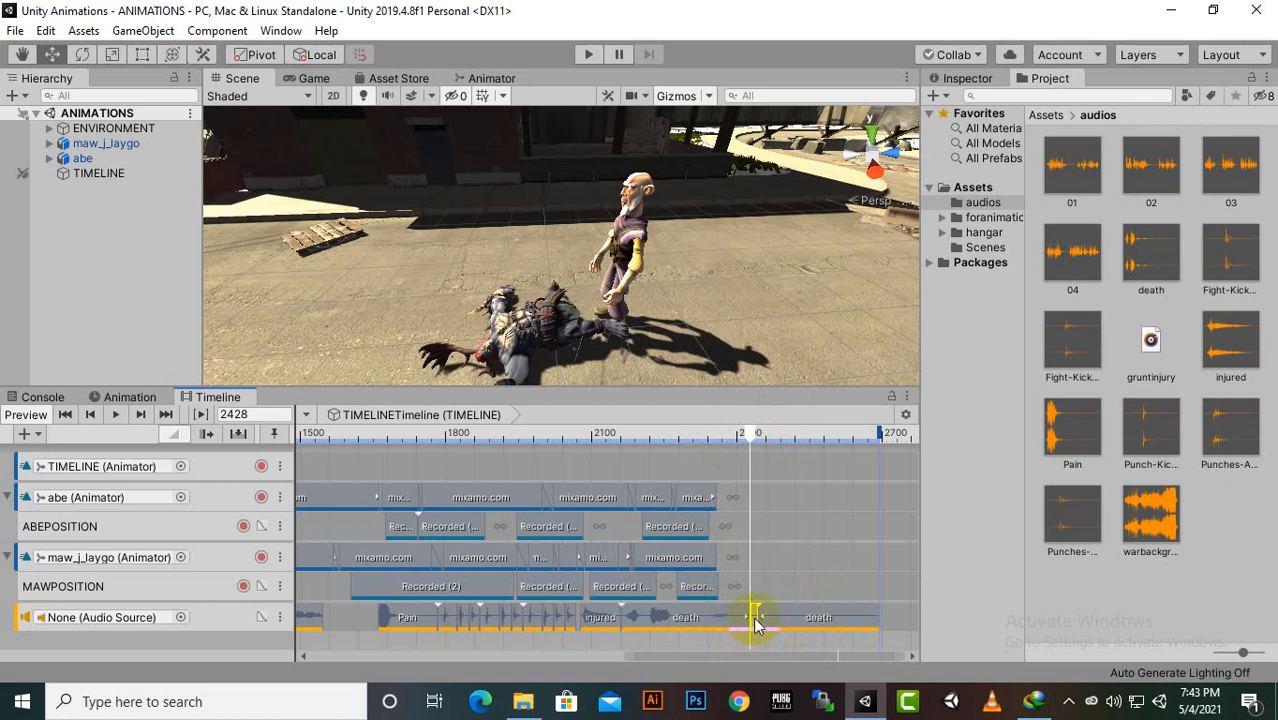
{"action": "left_click", "coordinate": [762, 620]}
{"action": "key", "text": "Delete"}
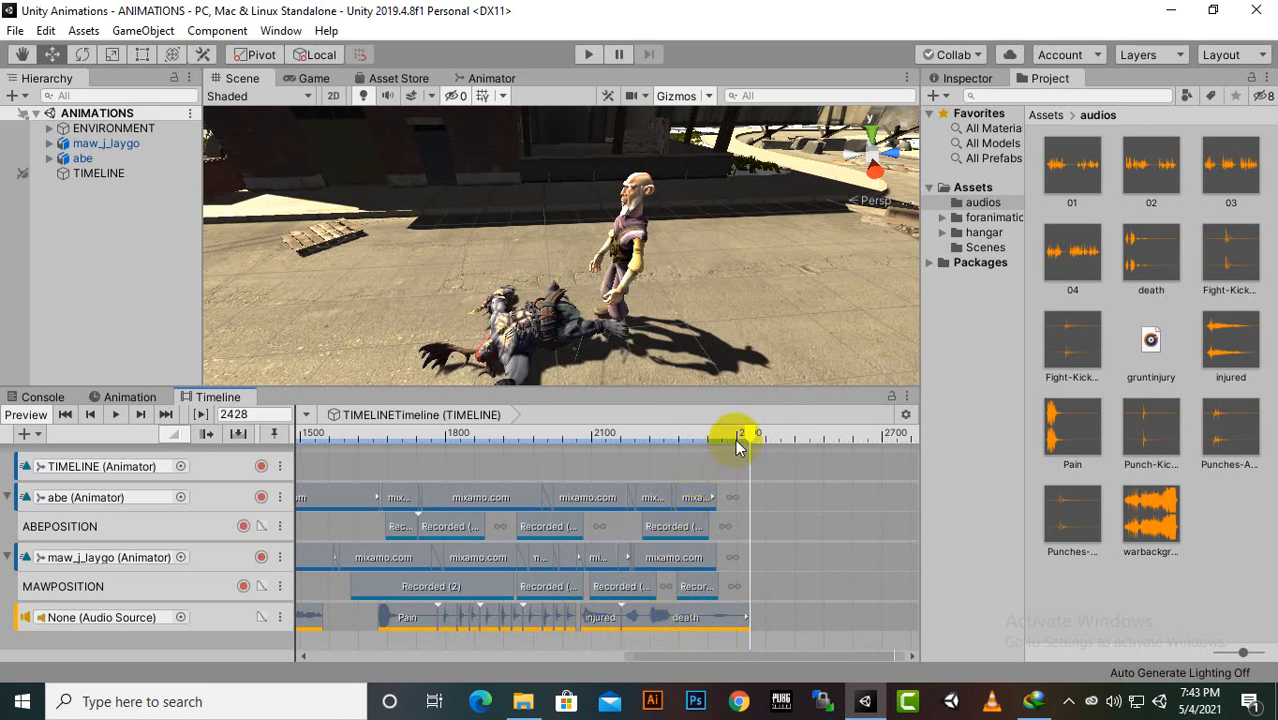
Step: Play the timeline from frame 2038 to check the injured and death sounds against the end of the fight
{"action": "left_click_drag", "start_coordinate": [749, 440], "coordinate": [563, 503]}
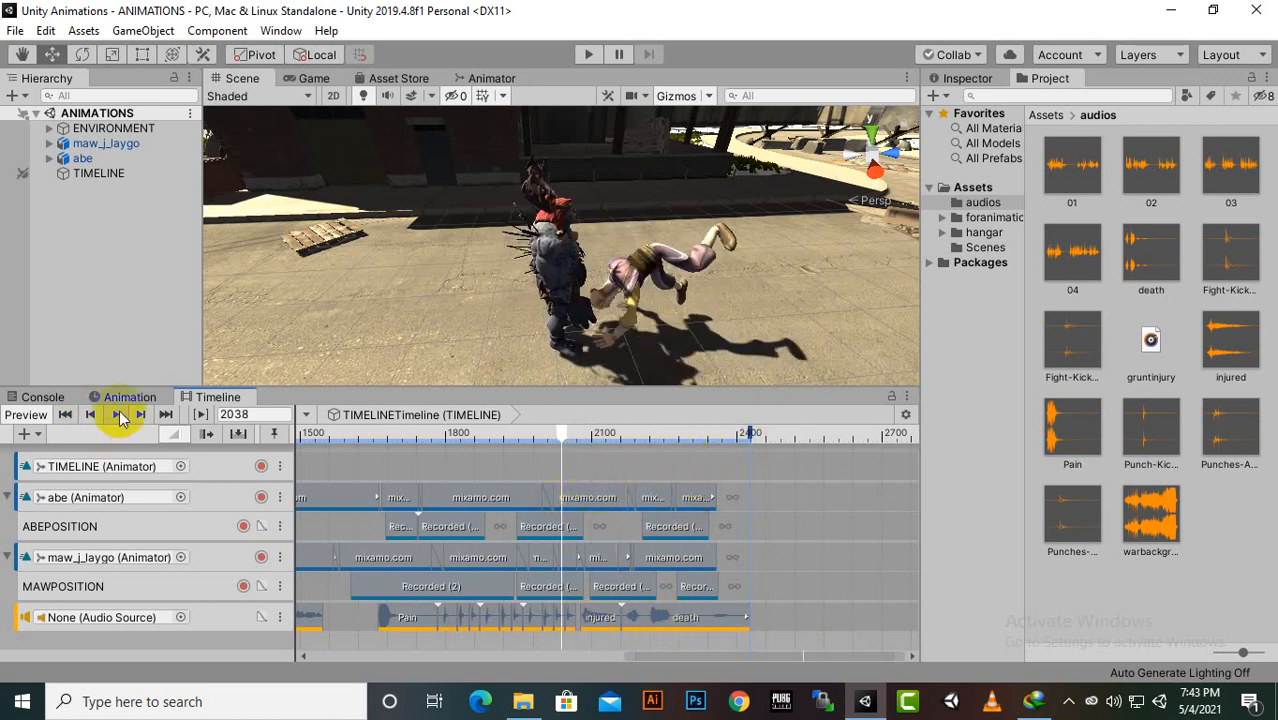
{"action": "left_click", "coordinate": [118, 416]}
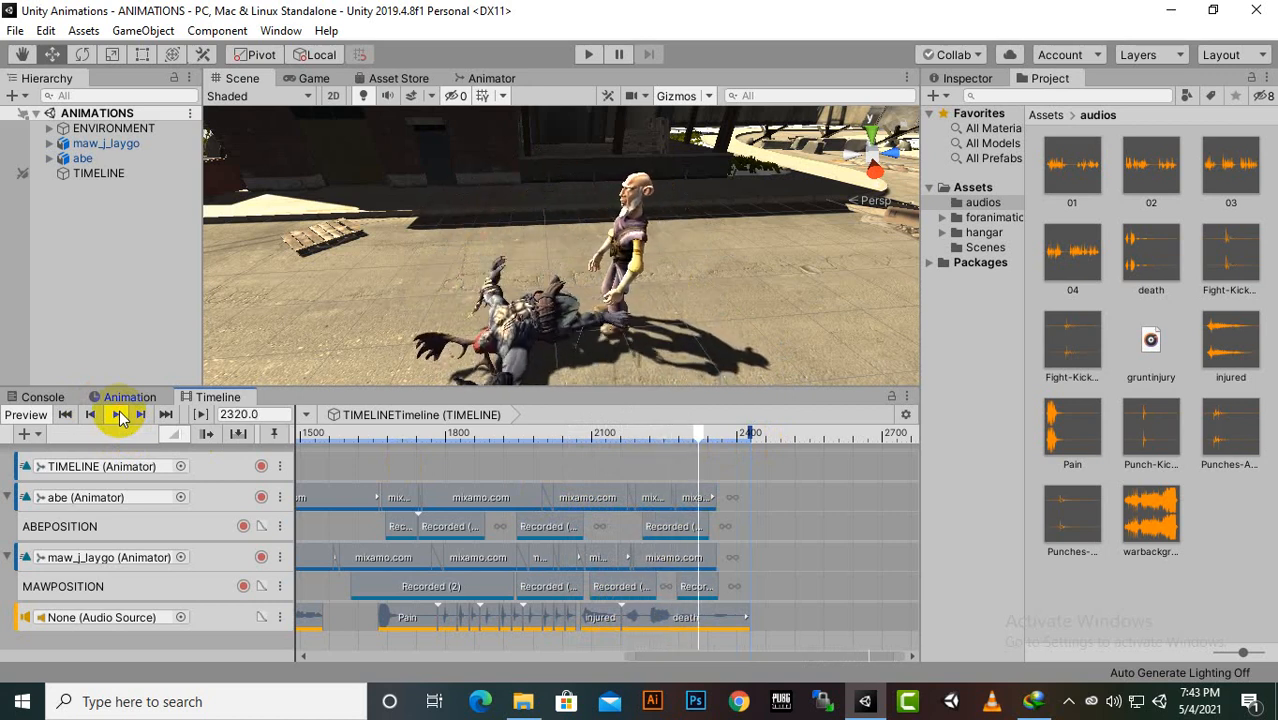
Step: Move the injured clip beyond the death clip and shift the death clip directly after the punch clips, replaying the fight's end
{"action": "left_click", "coordinate": [600, 622]}
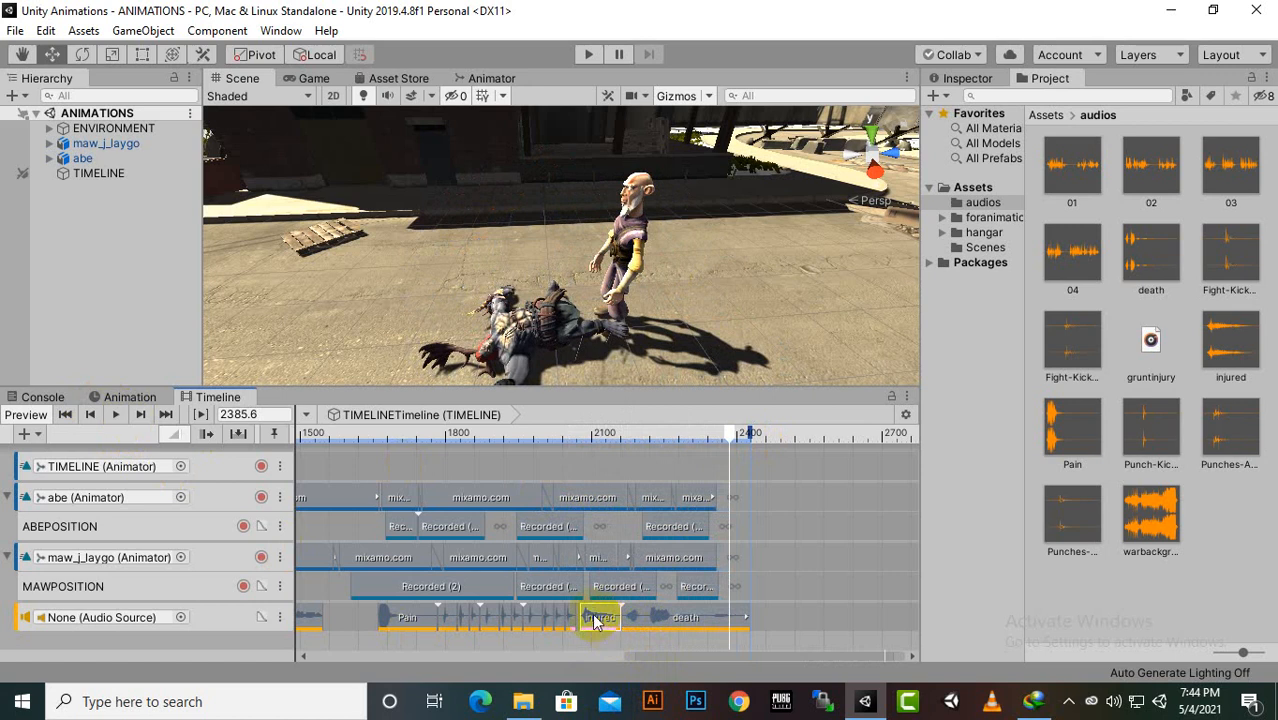
{"action": "left_click_drag", "start_coordinate": [596, 621], "coordinate": [637, 616]}
{"action": "left_click_drag", "start_coordinate": [710, 440], "coordinate": [516, 487]}
{"action": "key", "text": "space"}
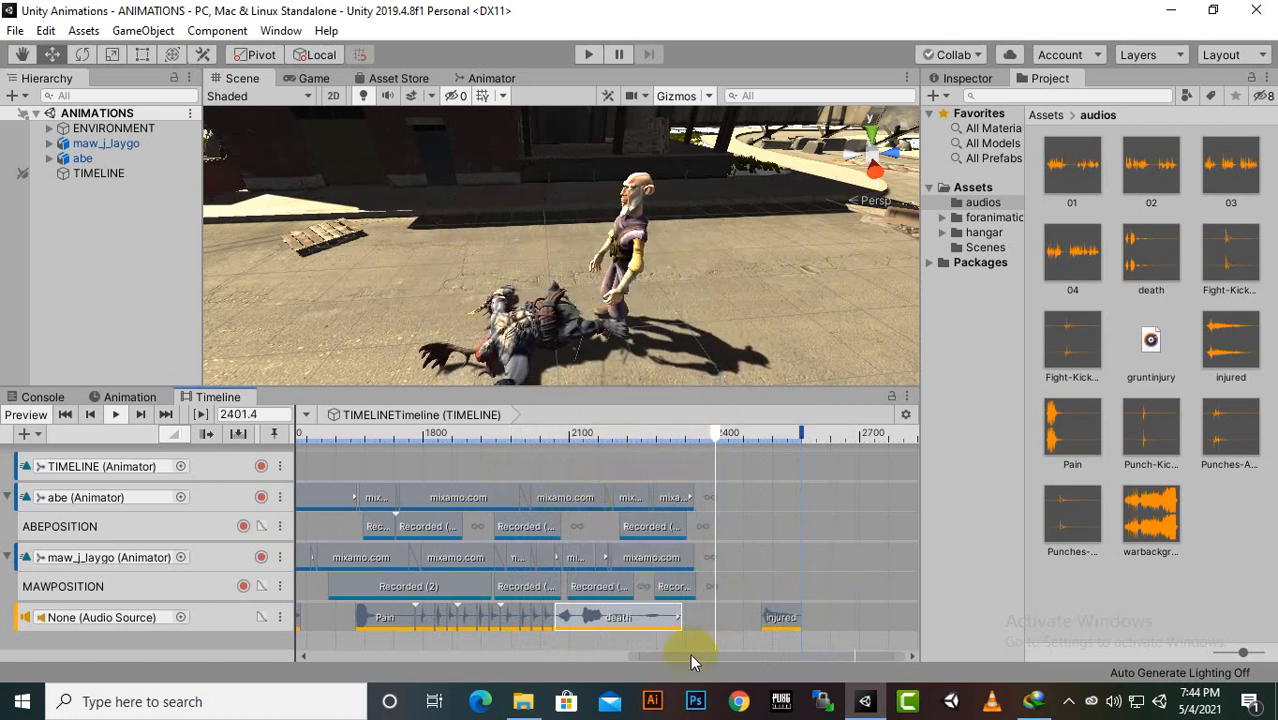
Step: Extend the death clip to the end of the characters' animation clips and delete the injured clip
{"action": "left_click_drag", "start_coordinate": [679, 614], "coordinate": [693, 614]}
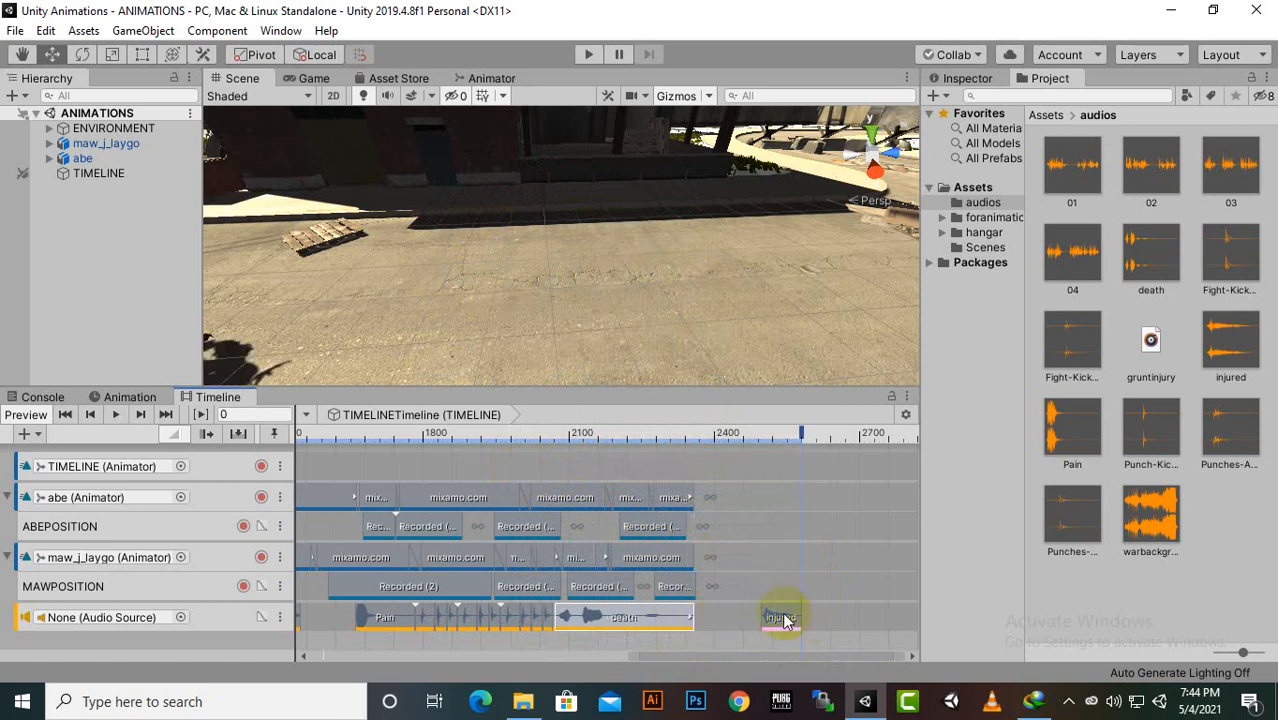
{"action": "left_click", "coordinate": [783, 618]}
{"action": "key", "text": "Delete"}
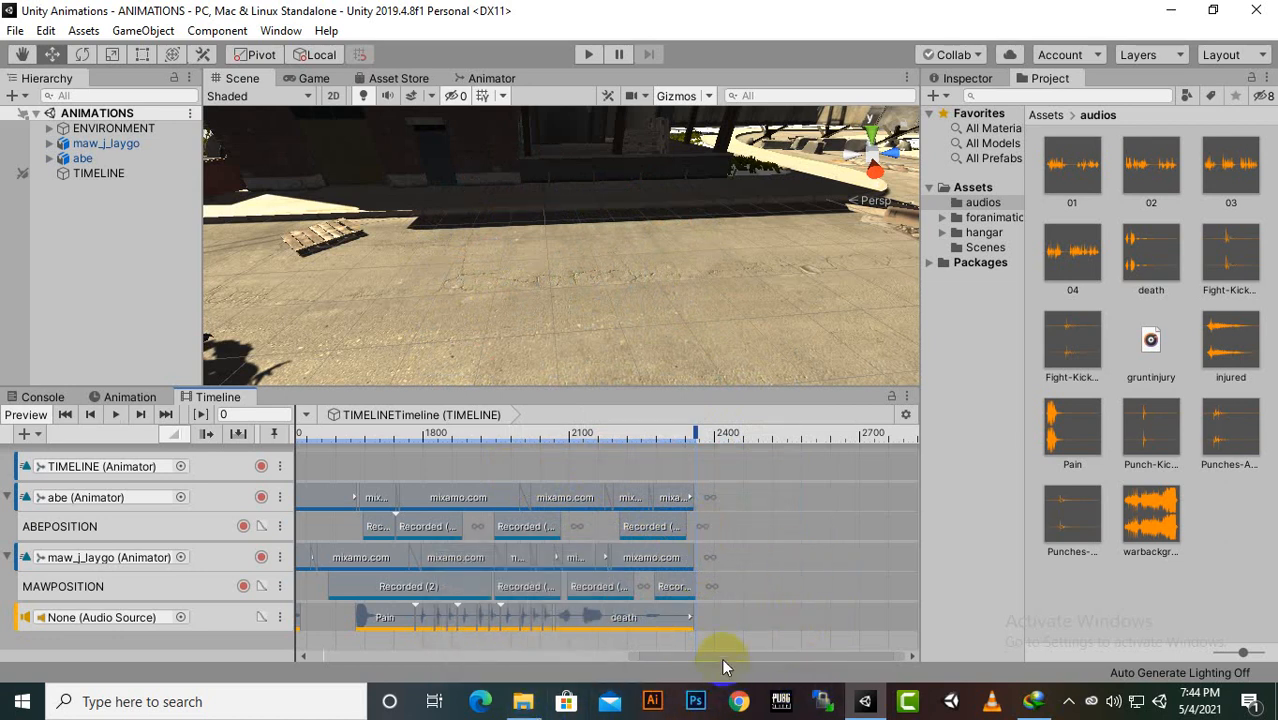
Step: Enlarge the Timeline area and add a second audio track below the existing one
{"action": "left_click_drag", "start_coordinate": [721, 658], "coordinate": [359, 645]}
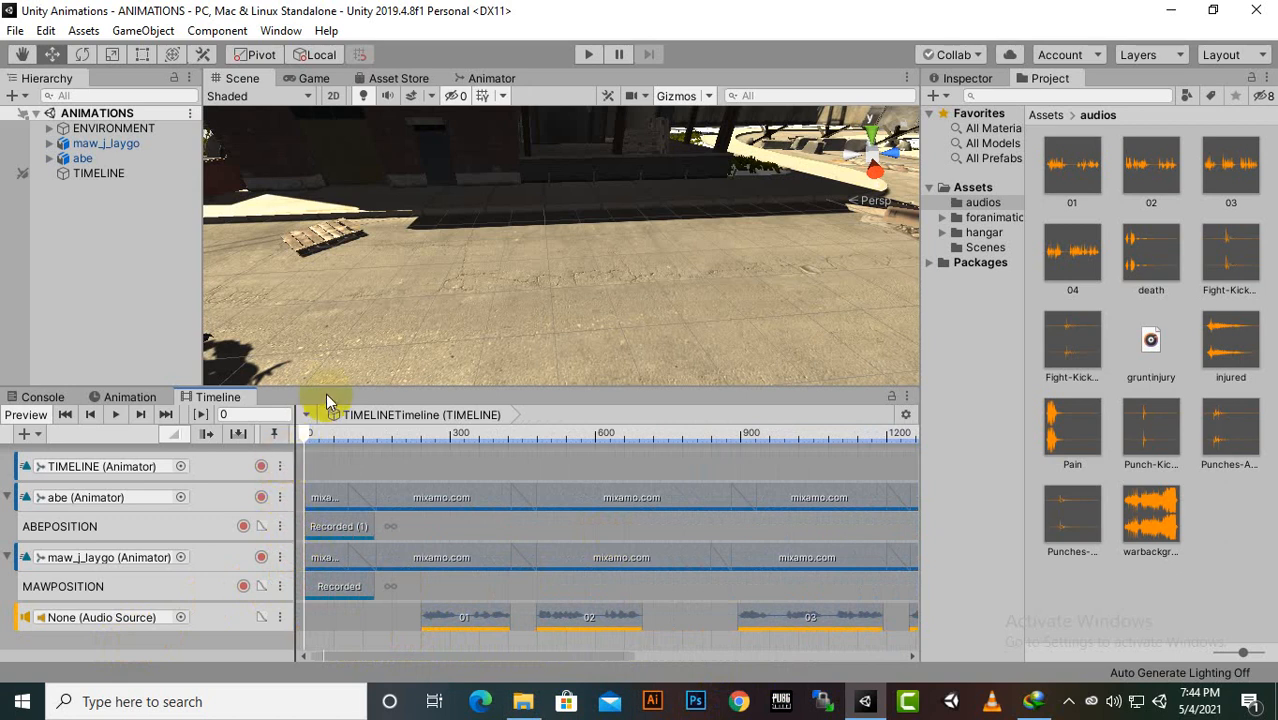
{"action": "left_click_drag", "start_coordinate": [326, 389], "coordinate": [328, 364]}
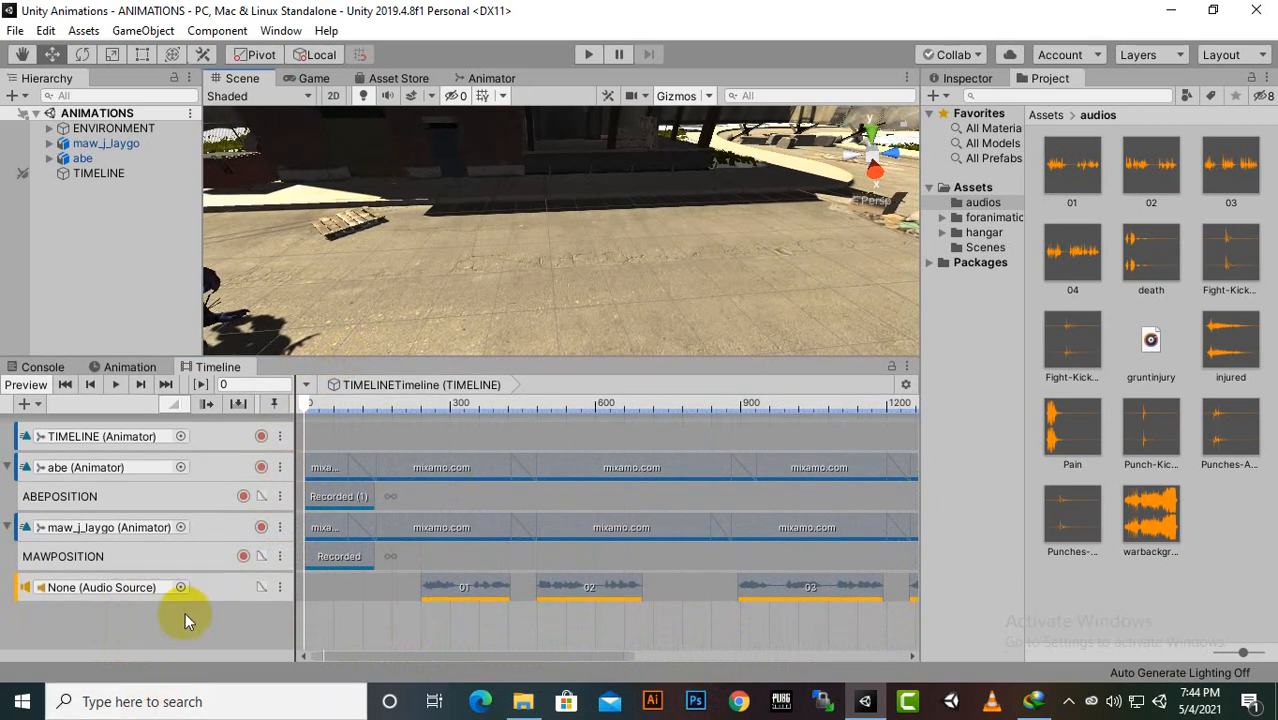
{"action": "right_click", "coordinate": [185, 614]}
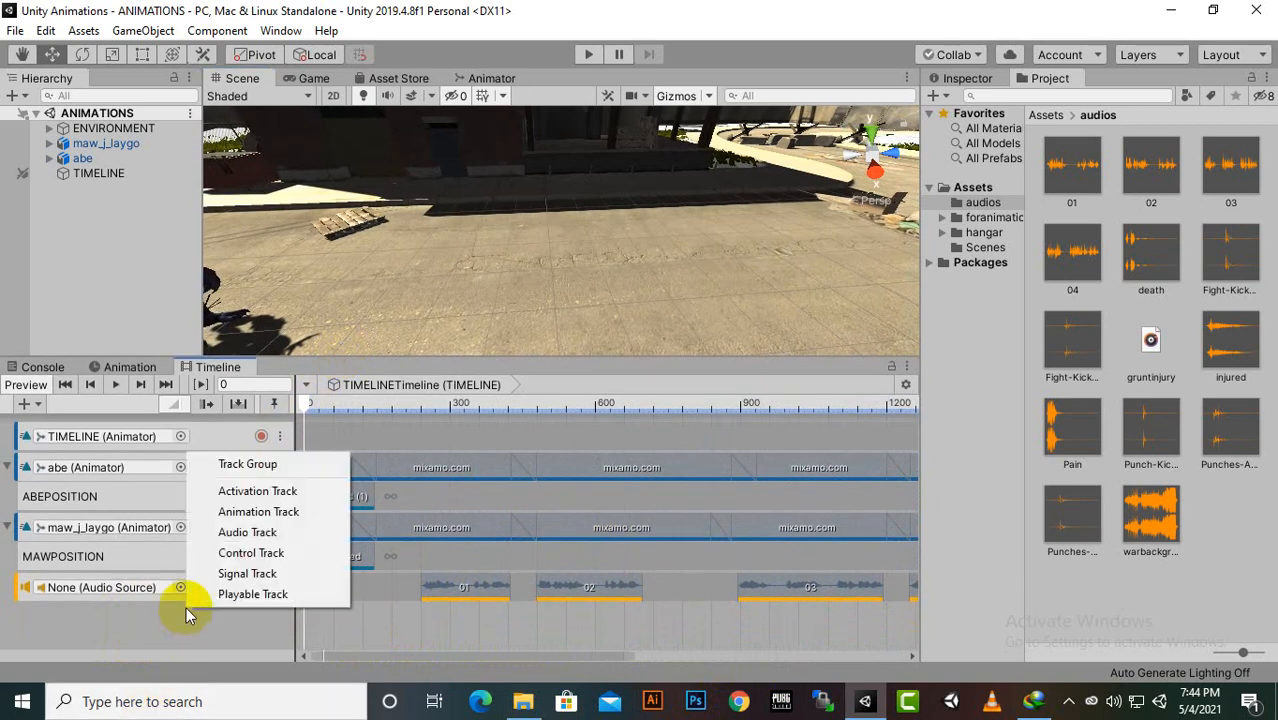
{"action": "left_click", "coordinate": [276, 535]}
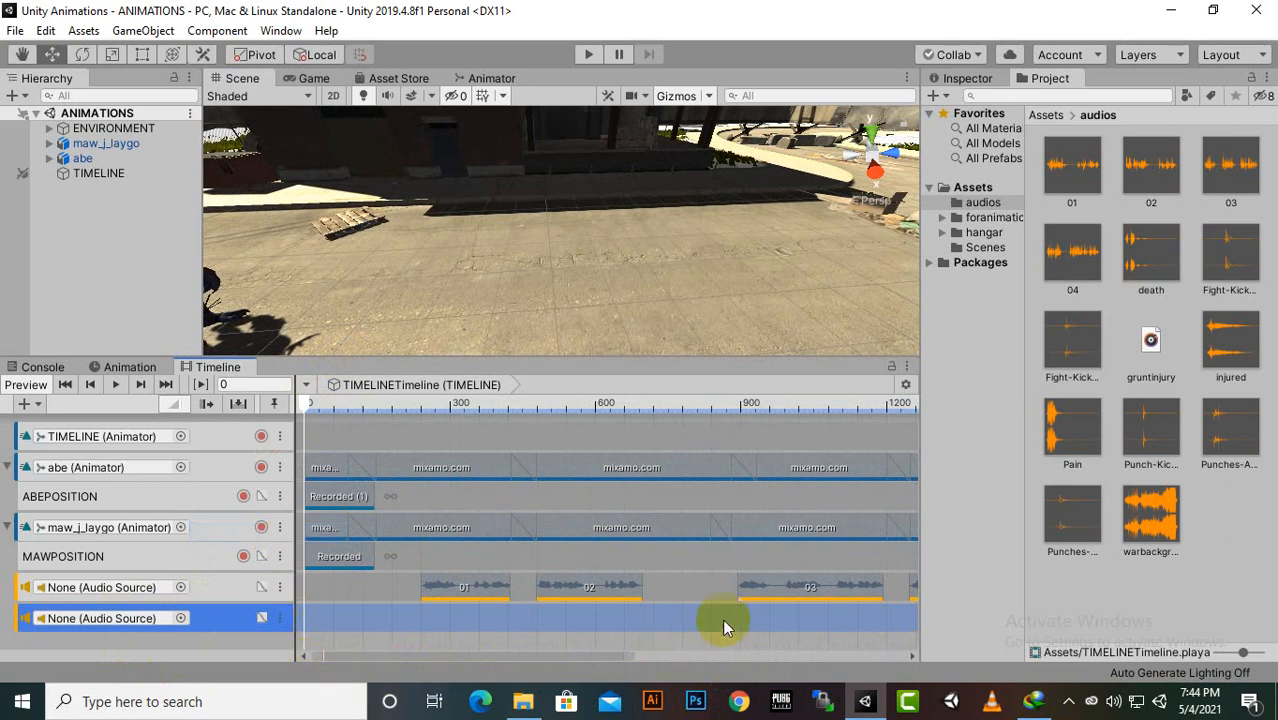
Step: Examine the import settings of the warbackgroundmusic03 audio asset, including the default and PC, Mac & Linux Standalone options
{"action": "left_click", "coordinate": [1158, 518]}
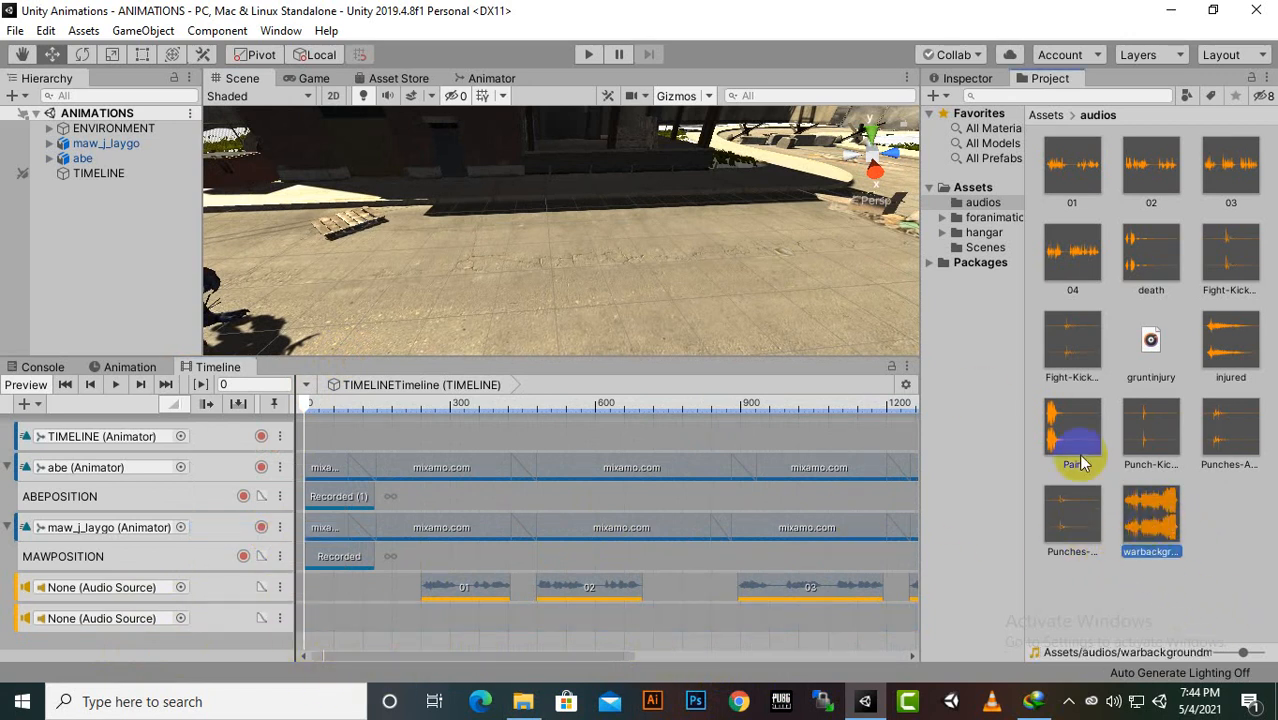
{"action": "left_click", "coordinate": [967, 76]}
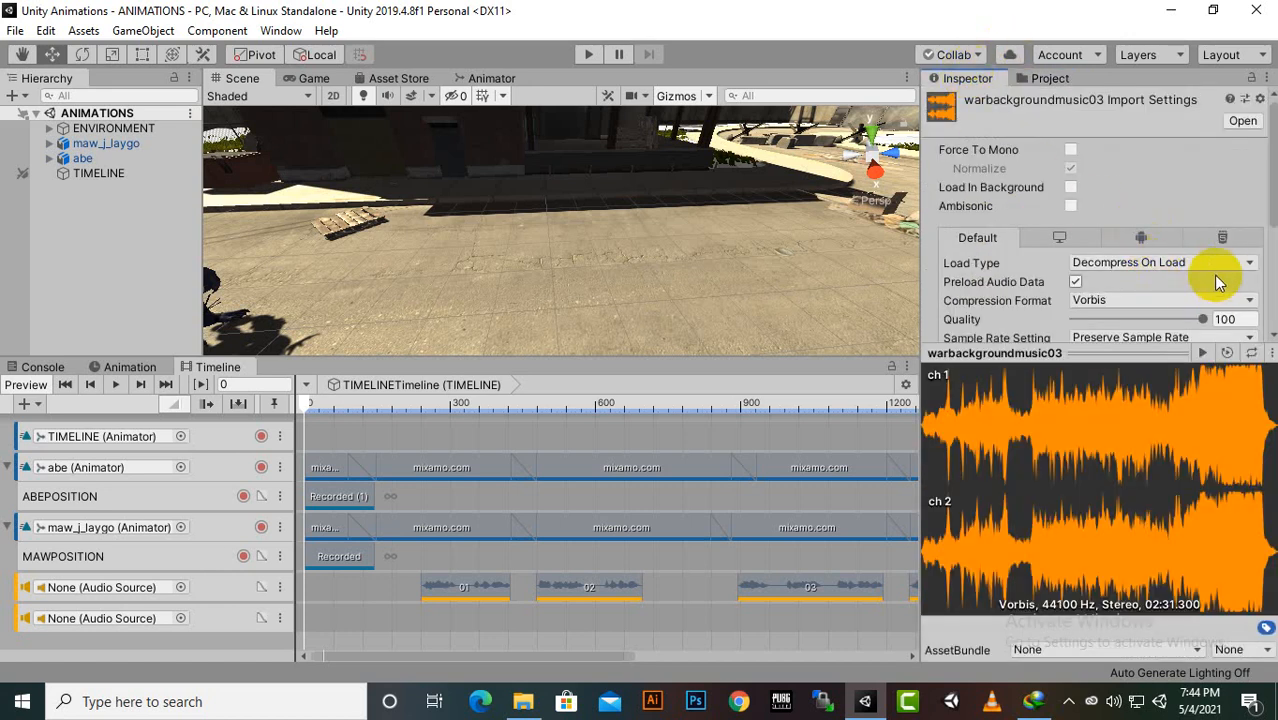
{"action": "scroll", "coordinate": [985, 228], "scroll_direction": "down", "scroll_amount": 5}
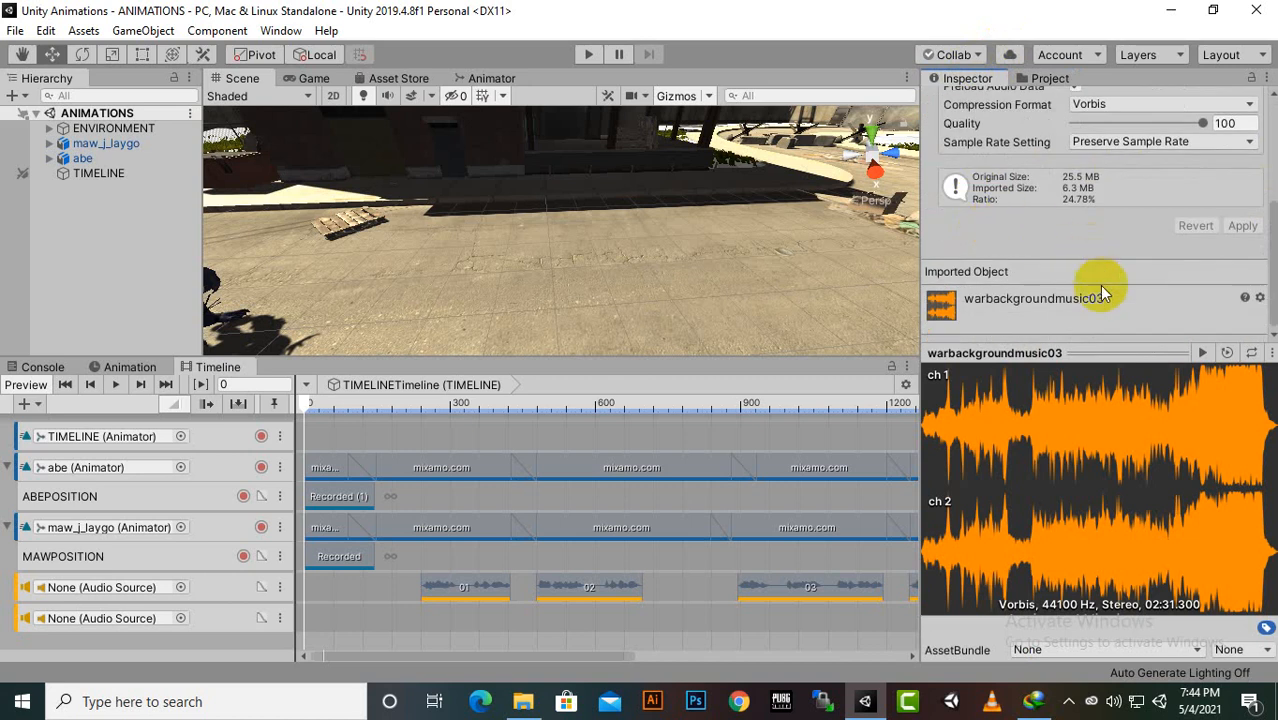
{"action": "scroll", "coordinate": [1114, 254], "scroll_direction": "up", "scroll_amount": 5}
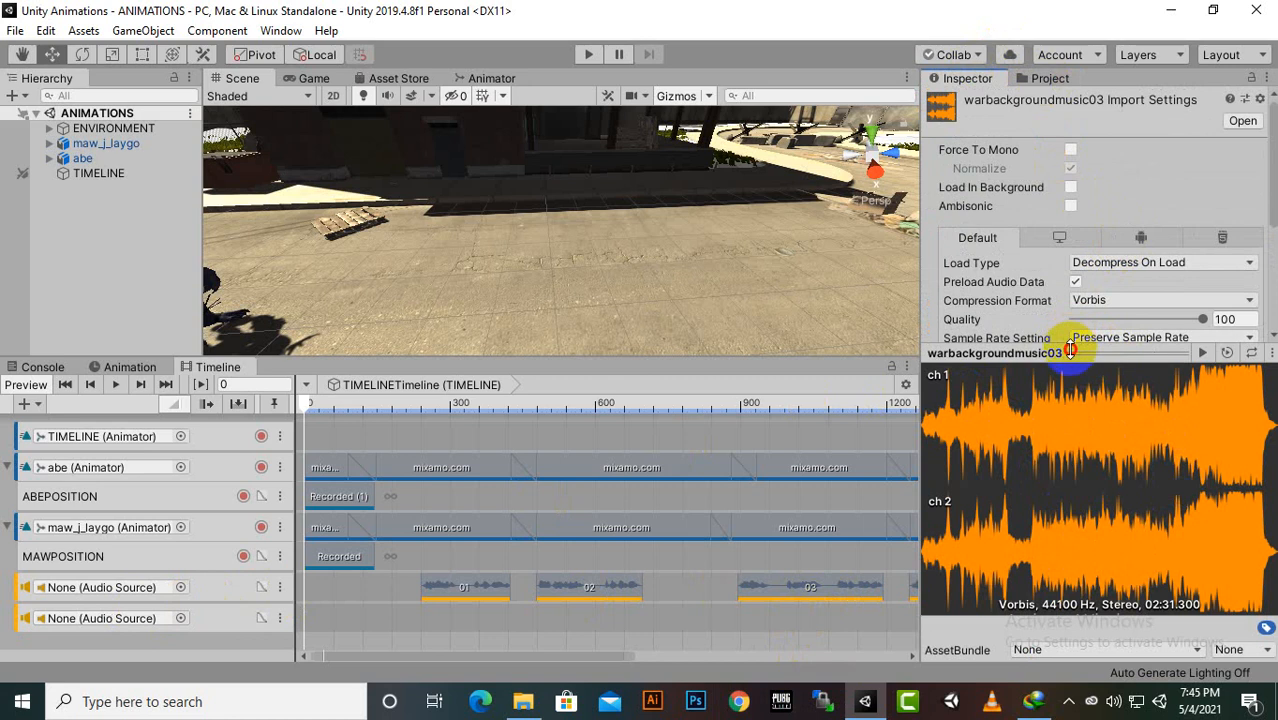
{"action": "left_click_drag", "start_coordinate": [1071, 349], "coordinate": [1071, 548]}
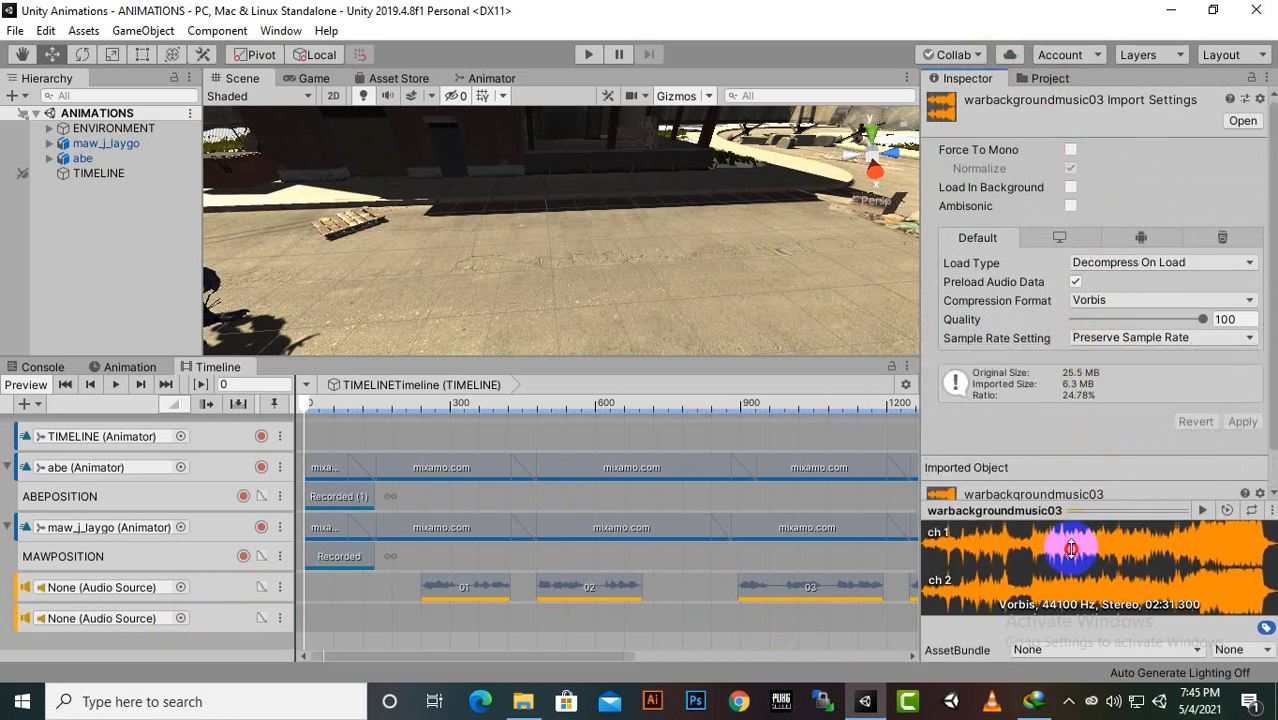
{"action": "scroll", "coordinate": [1072, 403], "scroll_direction": "down", "scroll_amount": 1}
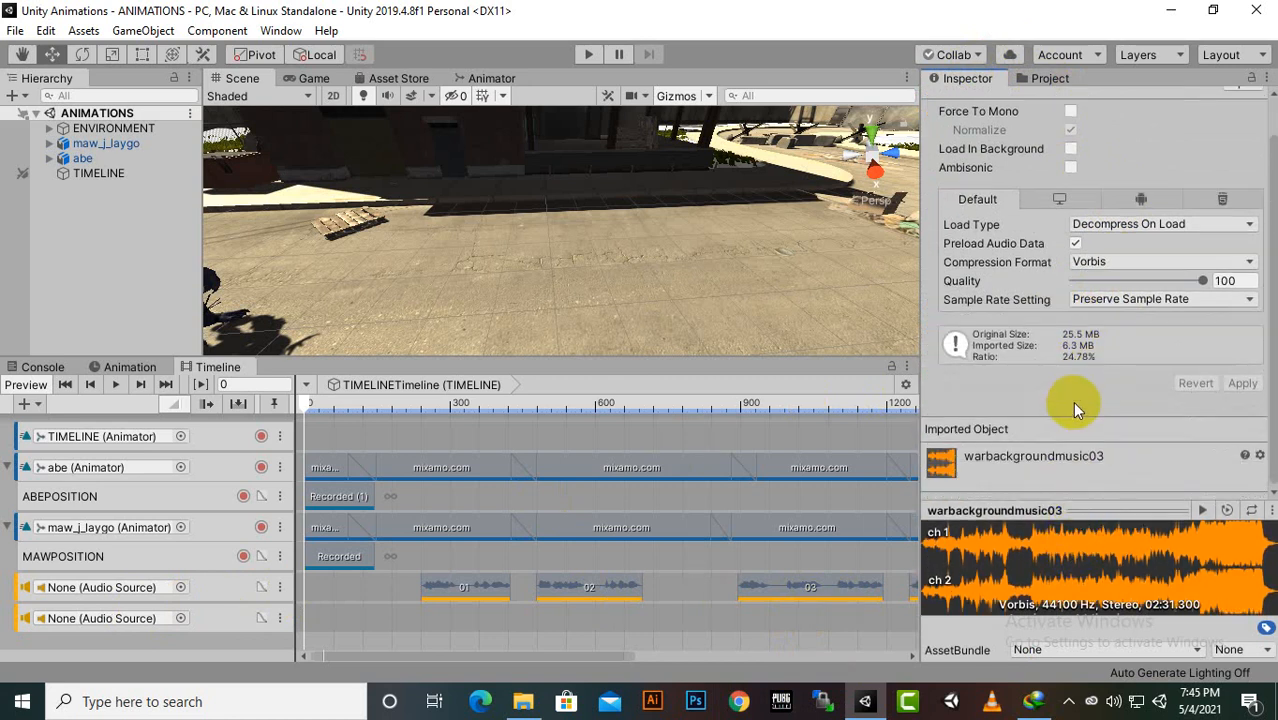
{"action": "scroll", "coordinate": [1072, 401], "scroll_direction": "up", "scroll_amount": 1}
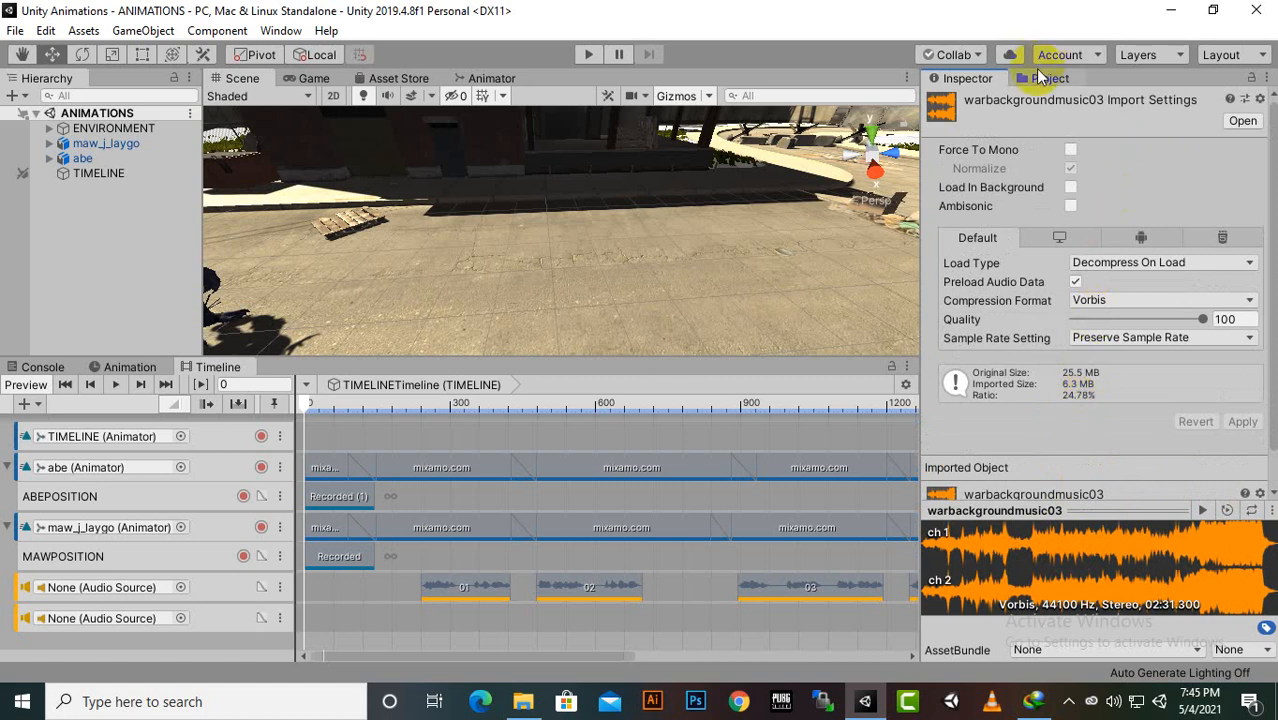
{"action": "left_click", "coordinate": [1243, 121]}
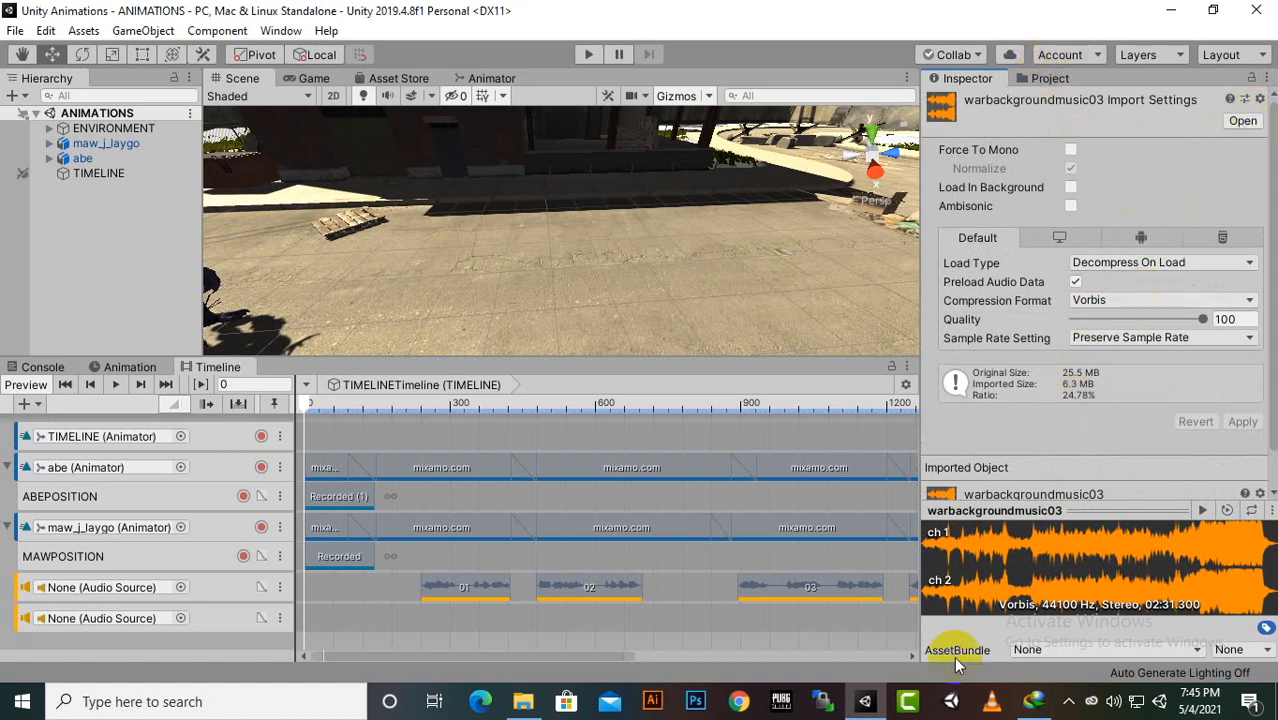
{"action": "scroll", "coordinate": [1086, 339], "scroll_direction": "down", "scroll_amount": 1}
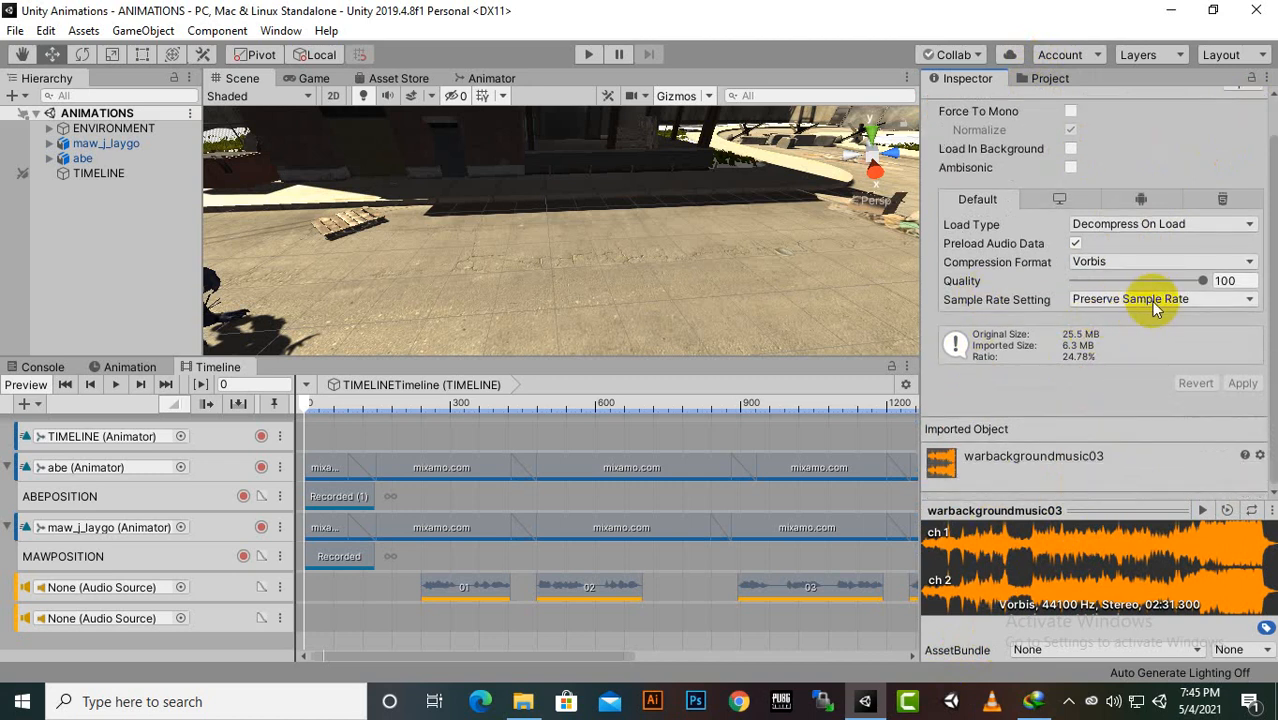
{"action": "left_click", "coordinate": [1058, 200]}
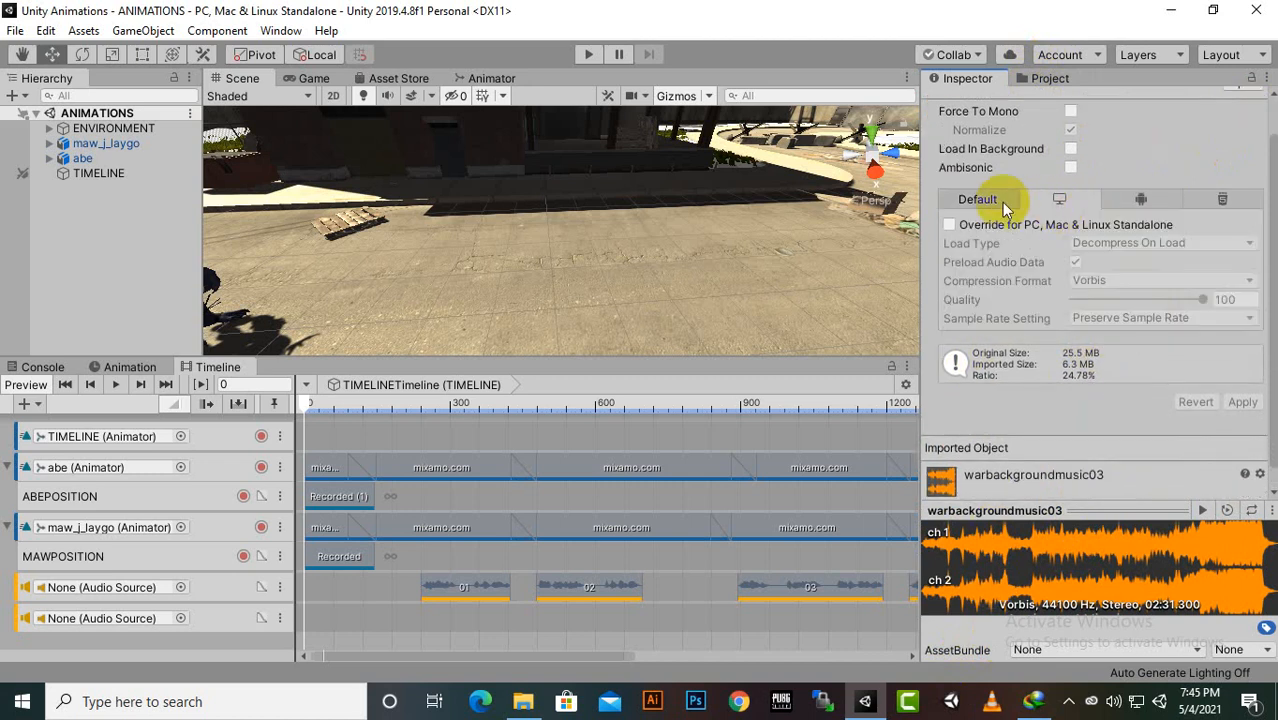
{"action": "left_click", "coordinate": [985, 202]}
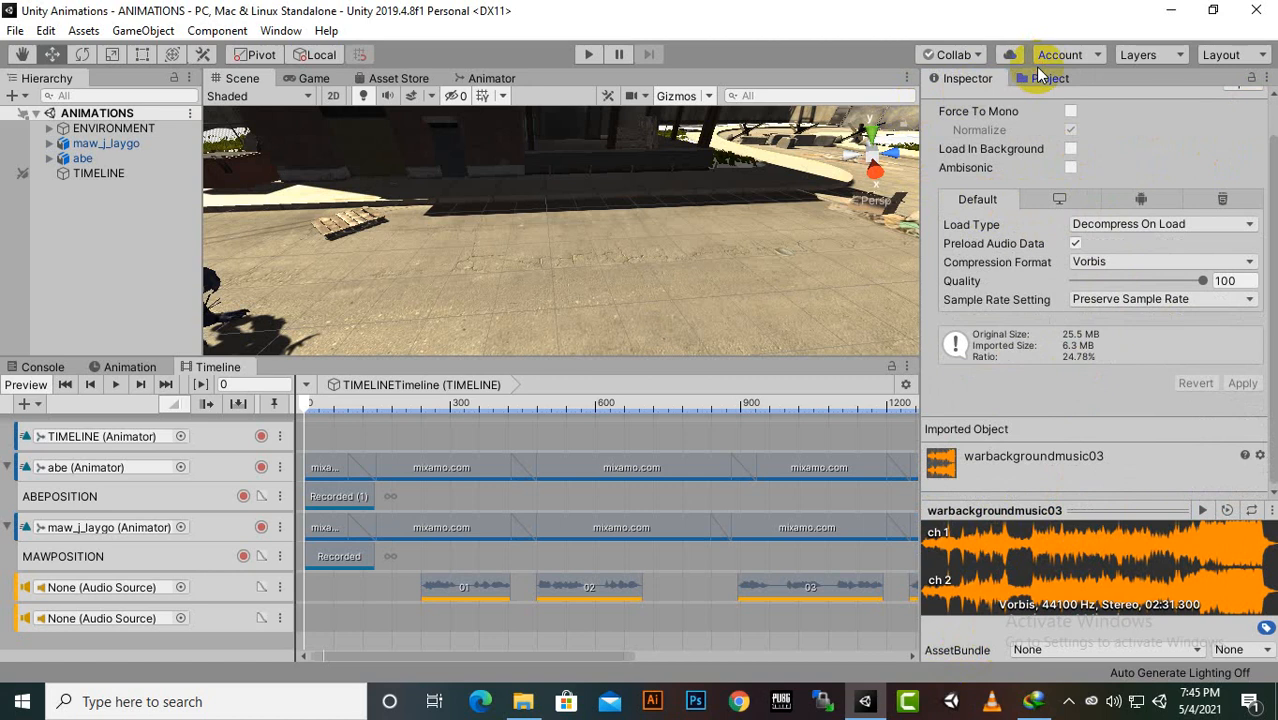
Step: Place the warbackgroundmusic03 asset on the new audio track and align its start with frame 0
{"action": "left_click", "coordinate": [1042, 80]}
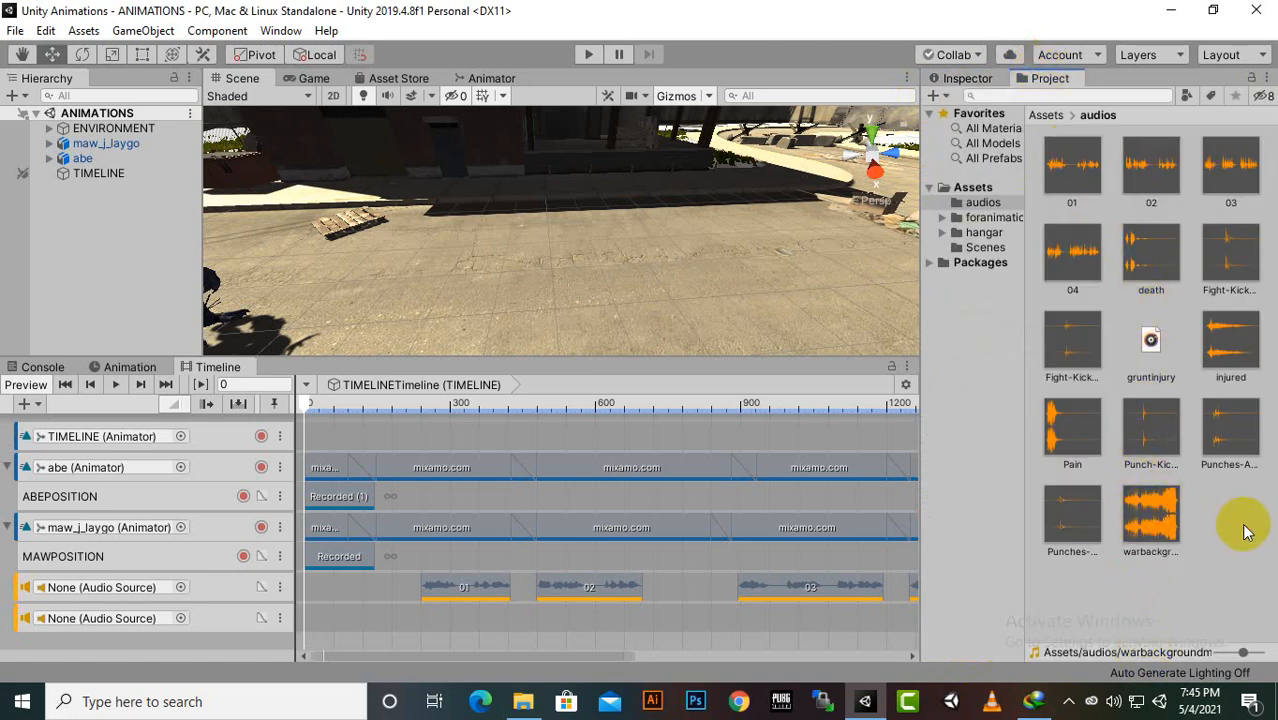
{"action": "left_click", "coordinate": [1148, 545]}
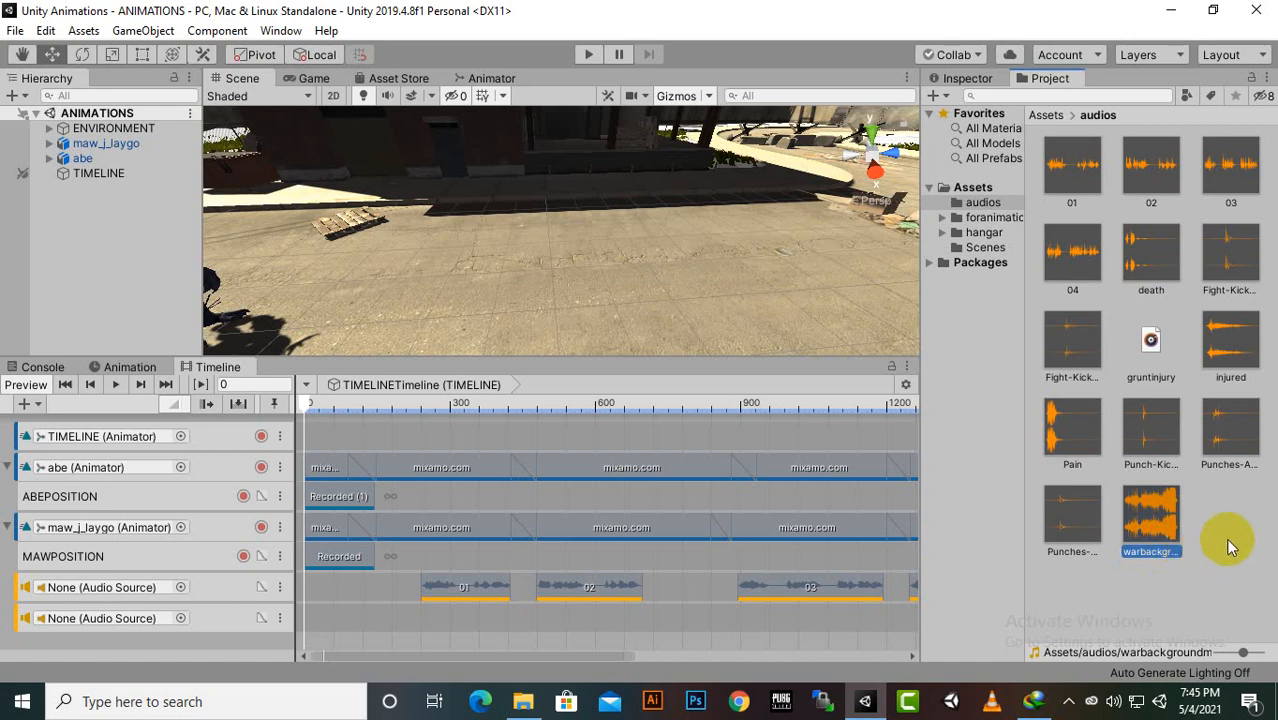
{"action": "left_click_drag", "start_coordinate": [1152, 515], "coordinate": [320, 630]}
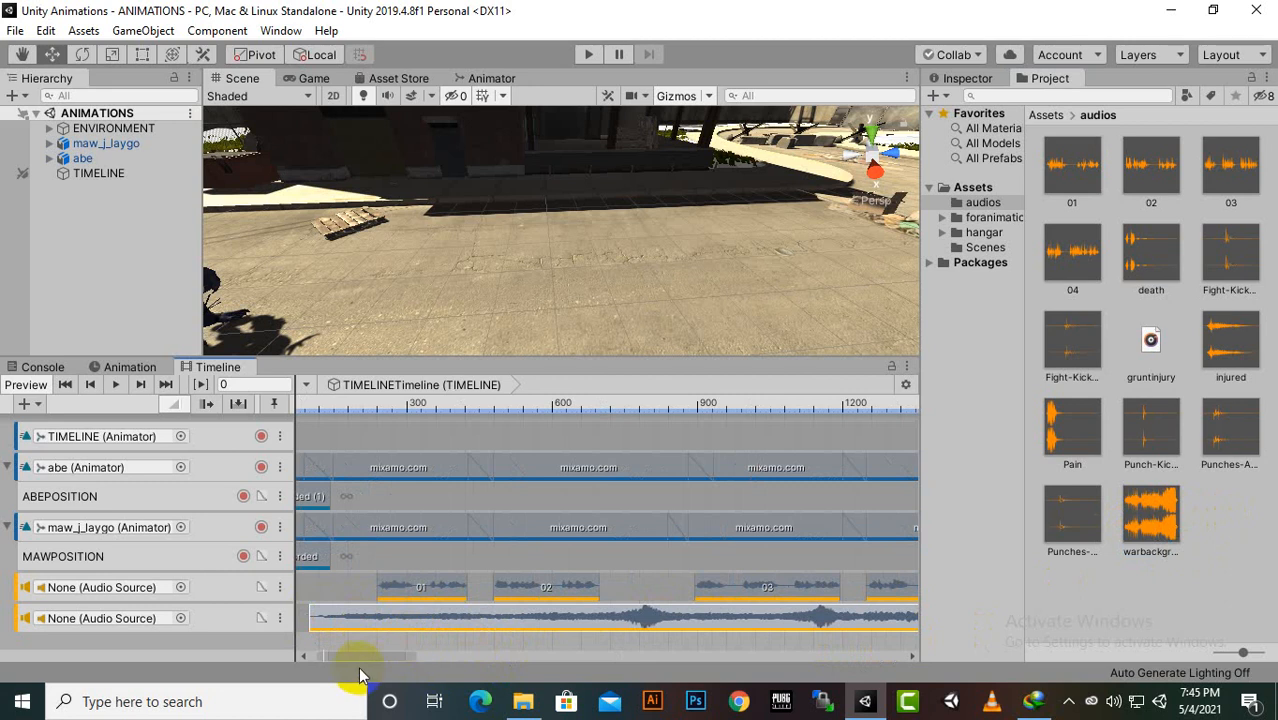
{"action": "left_click_drag", "start_coordinate": [371, 657], "coordinate": [325, 651]}
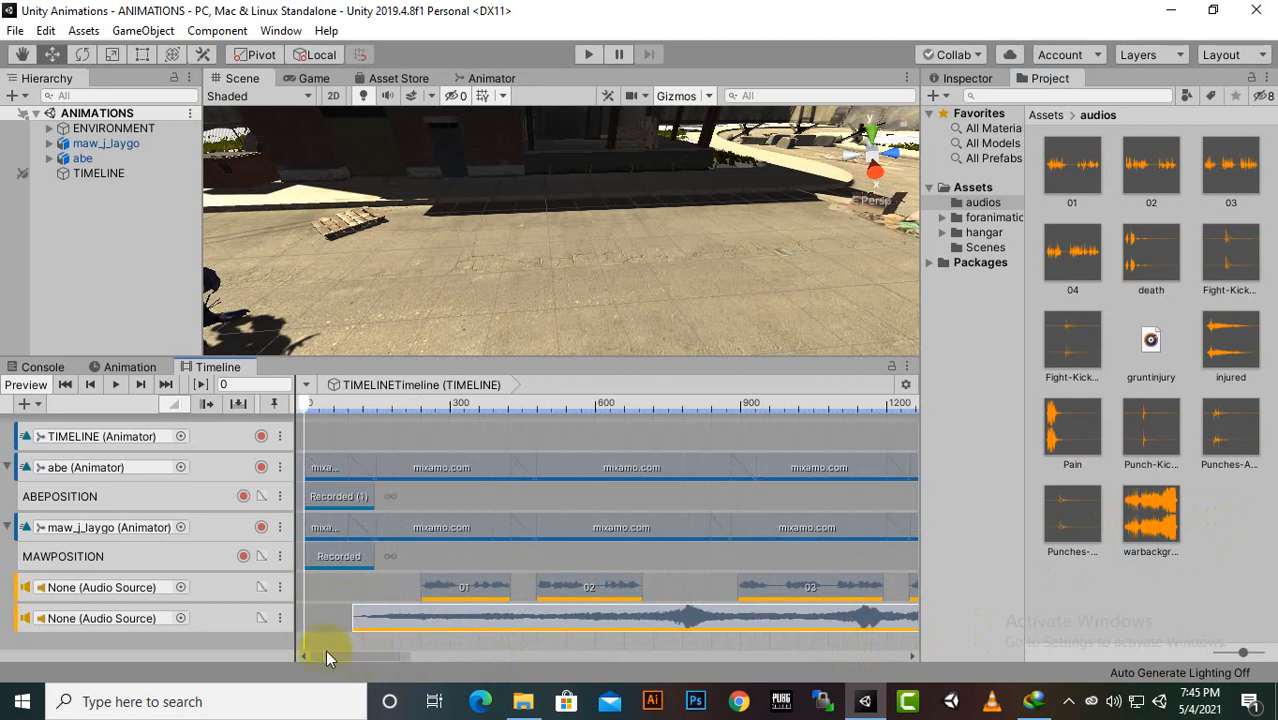
{"action": "left_click_drag", "start_coordinate": [451, 616], "coordinate": [406, 618]}
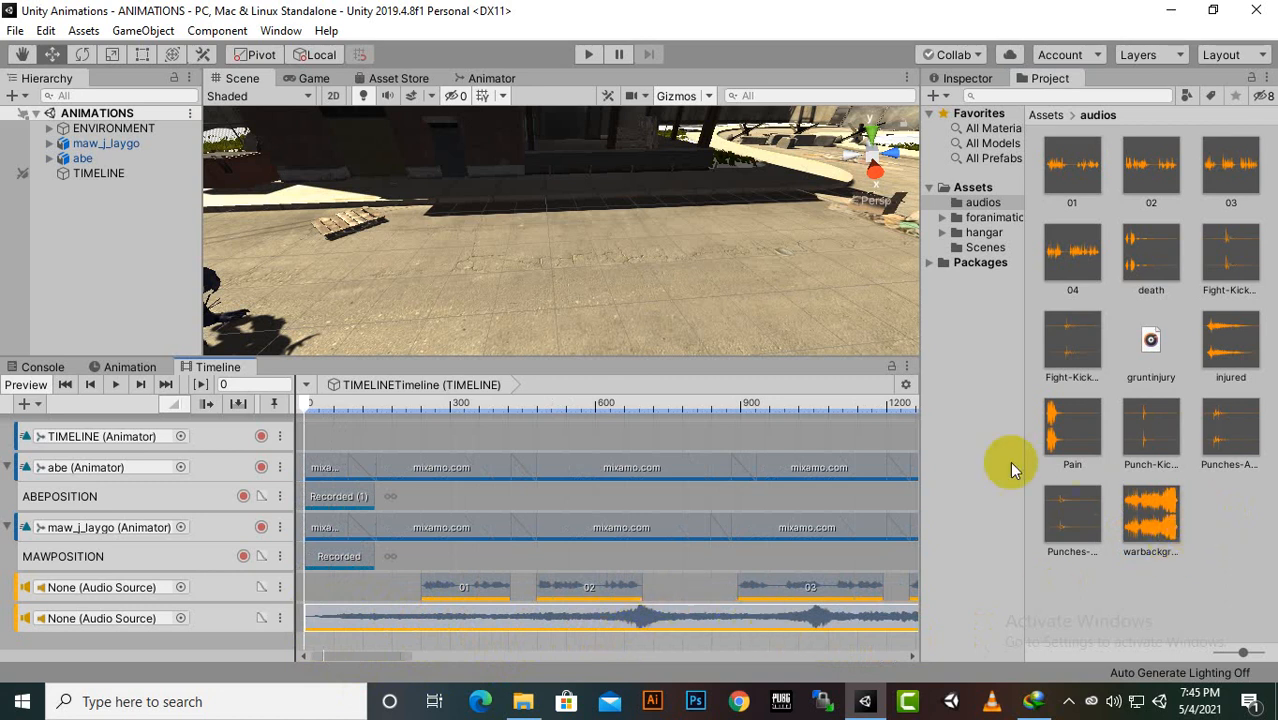
Step: Review the import settings of the warbackgroundmusic03 asset again
{"action": "left_click", "coordinate": [1150, 516]}
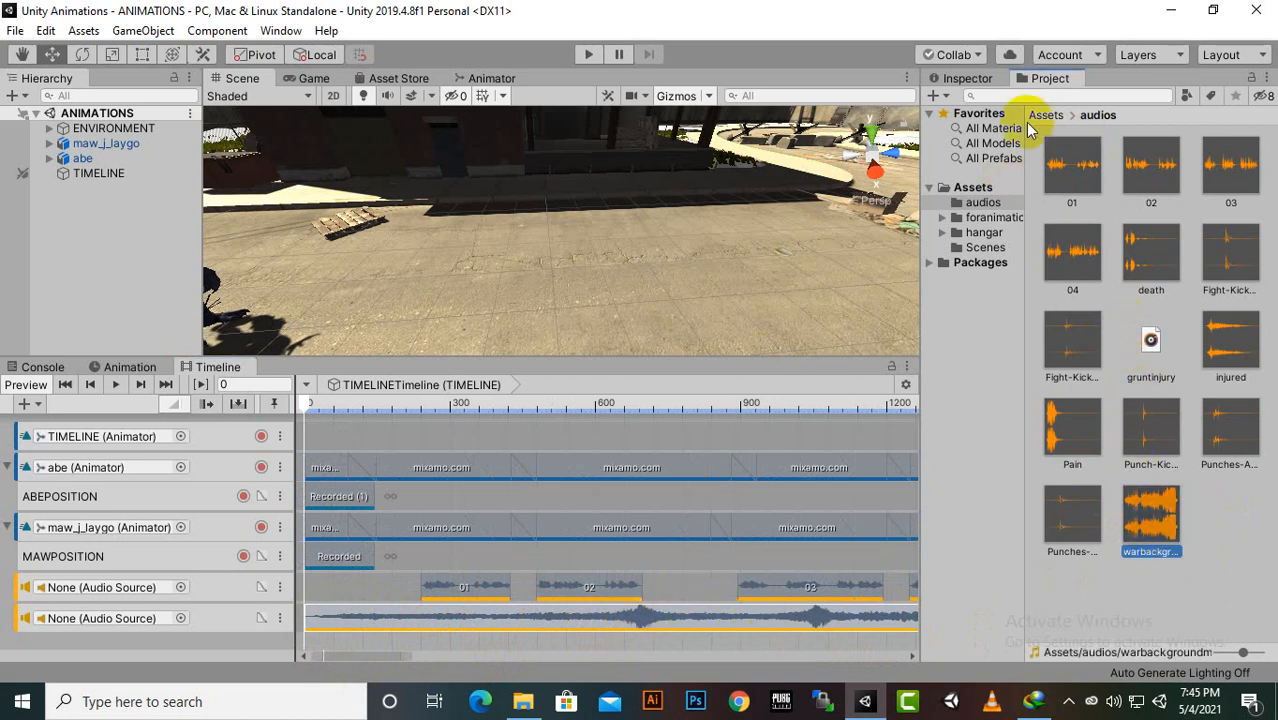
{"action": "left_click", "coordinate": [966, 79]}
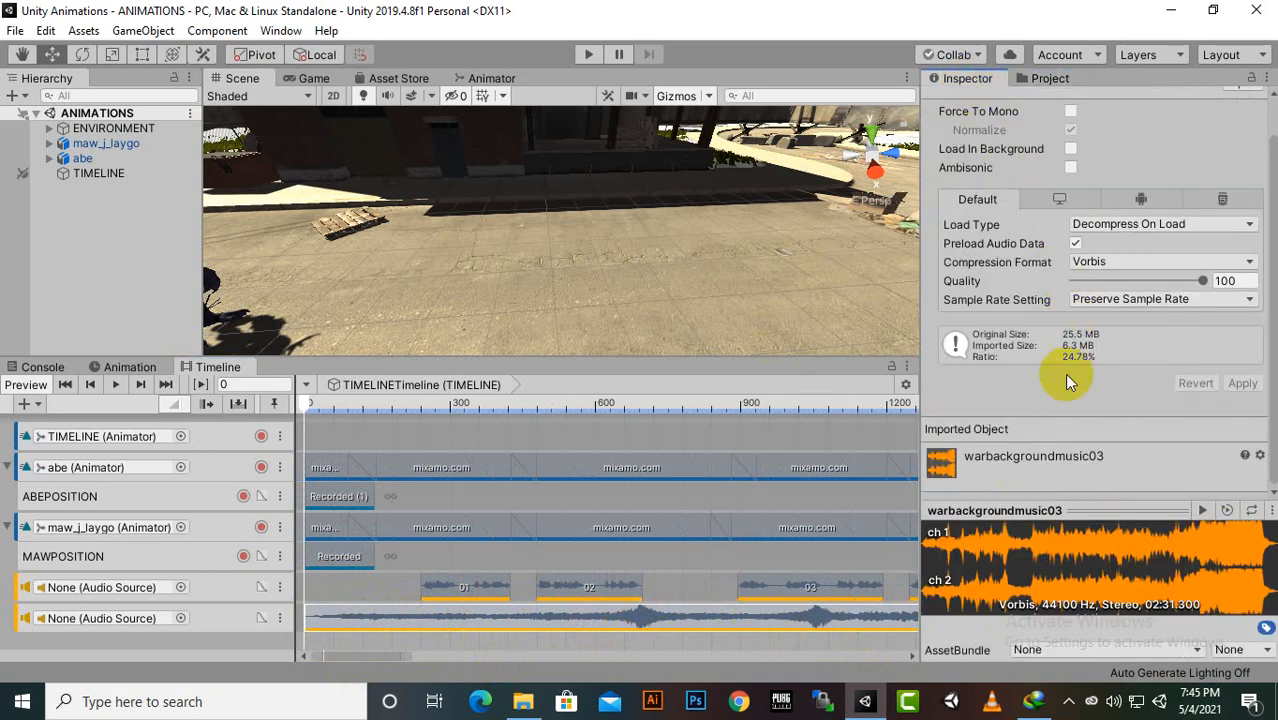
{"action": "scroll", "coordinate": [1047, 422], "scroll_direction": "up", "scroll_amount": 1}
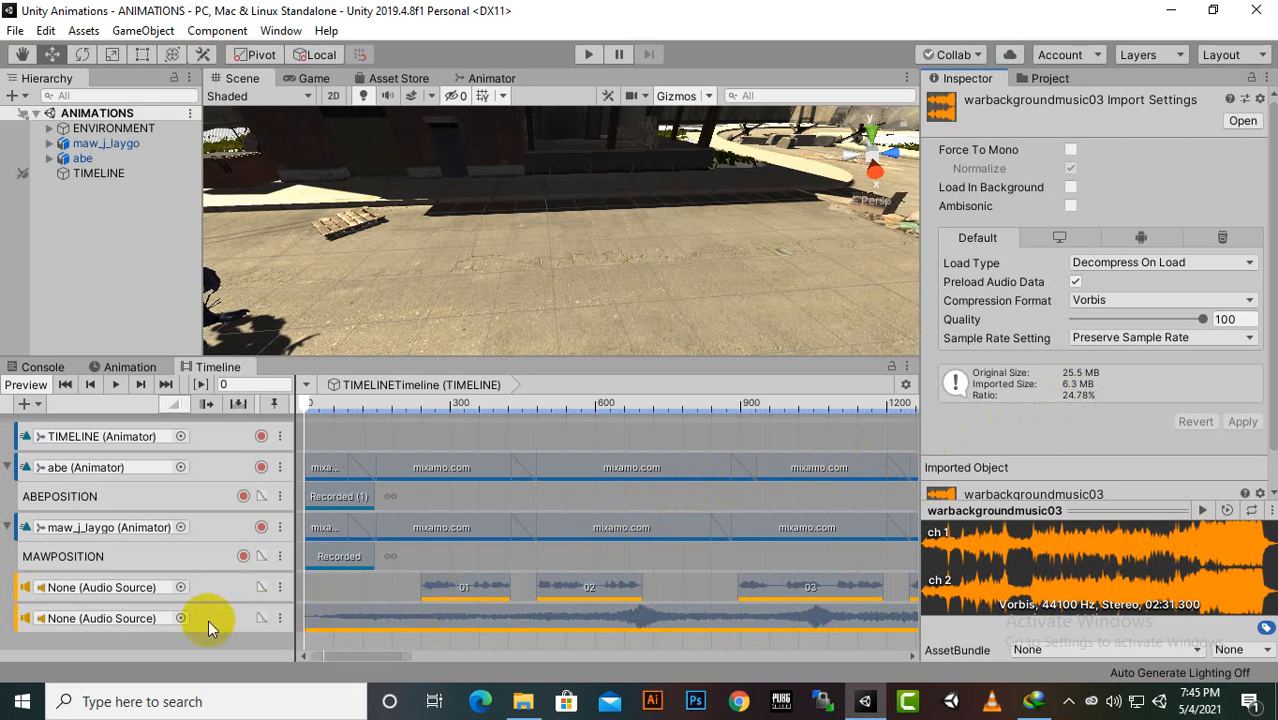
Step: Play the timeline from frame 0 to about frame 1222 to check the background music together with the dialogue clips
{"action": "left_click", "coordinate": [117, 387]}
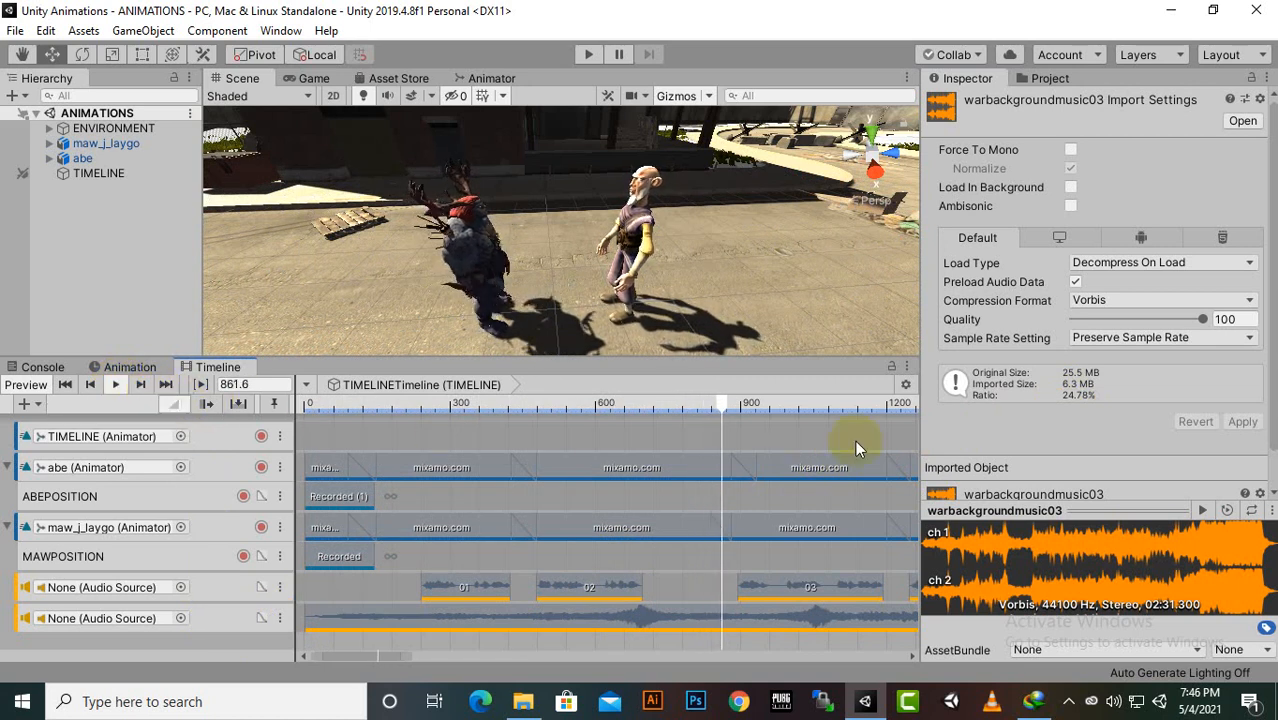
{"action": "scroll", "coordinate": [1166, 424], "scroll_direction": "down", "scroll_amount": 1}
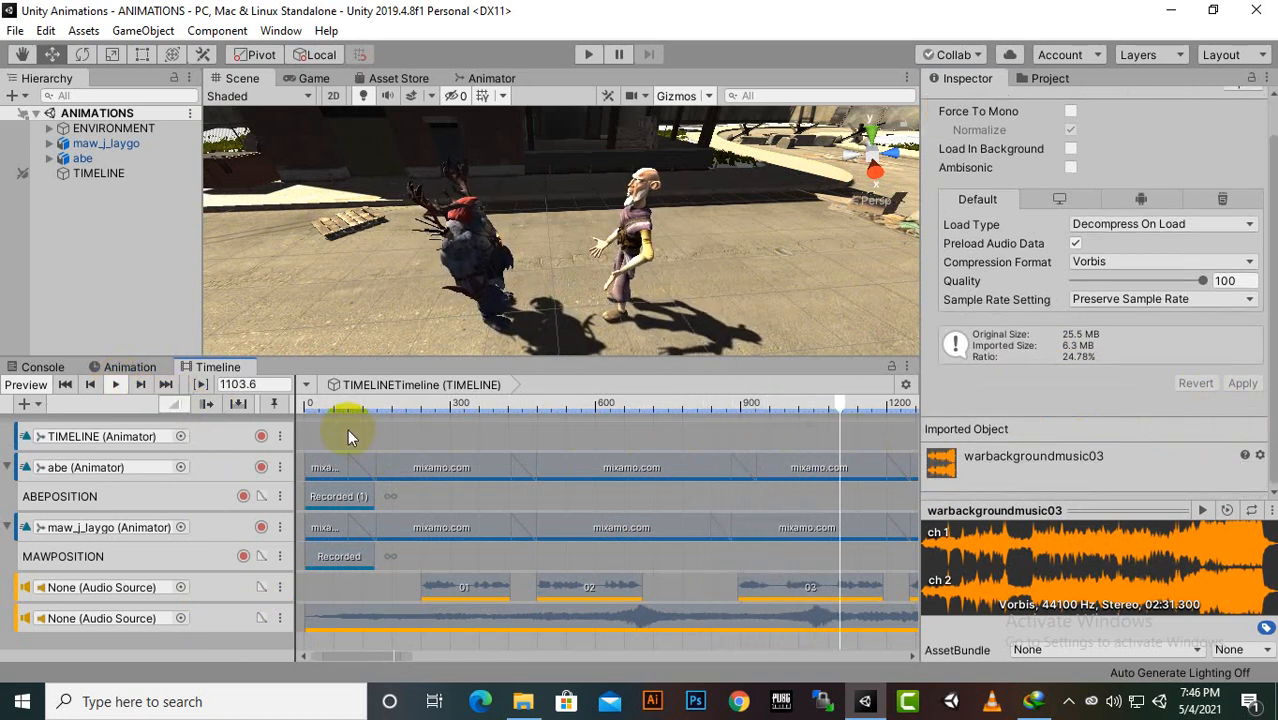
{"action": "left_click", "coordinate": [105, 386]}
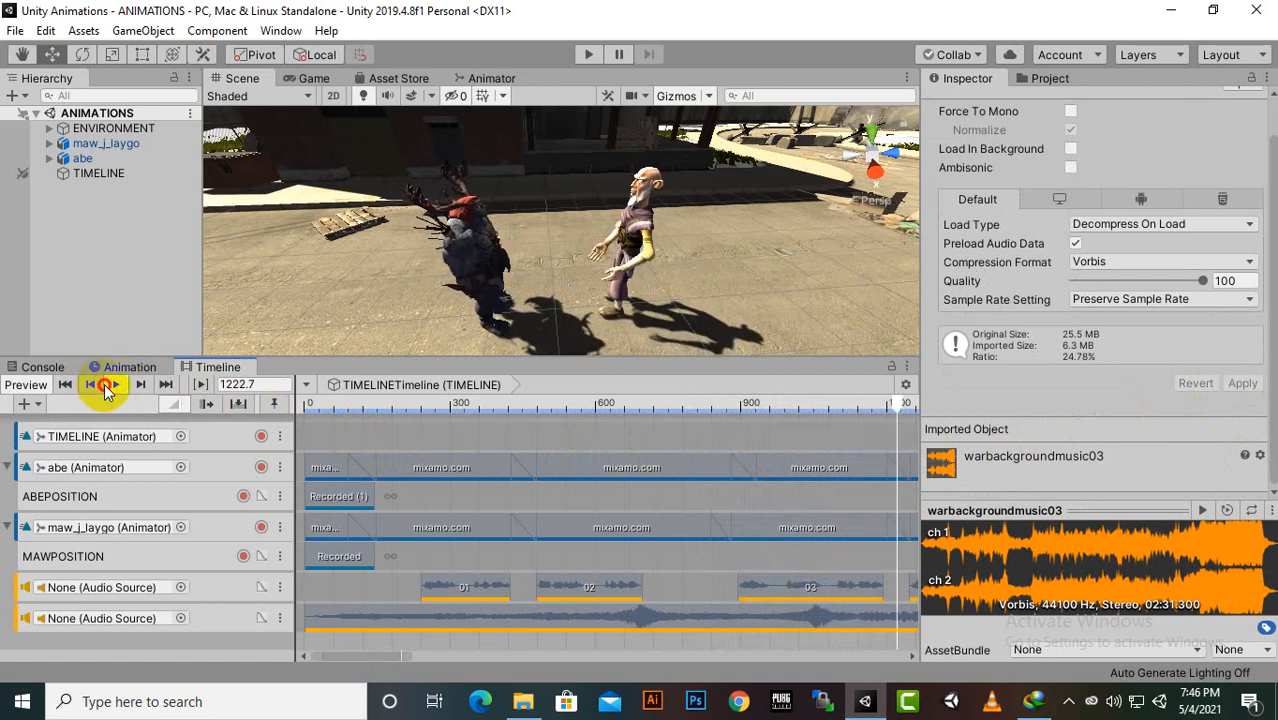
Step: Set the volume of the background music's audio track to 0.3
{"action": "right_click", "coordinate": [213, 621]}
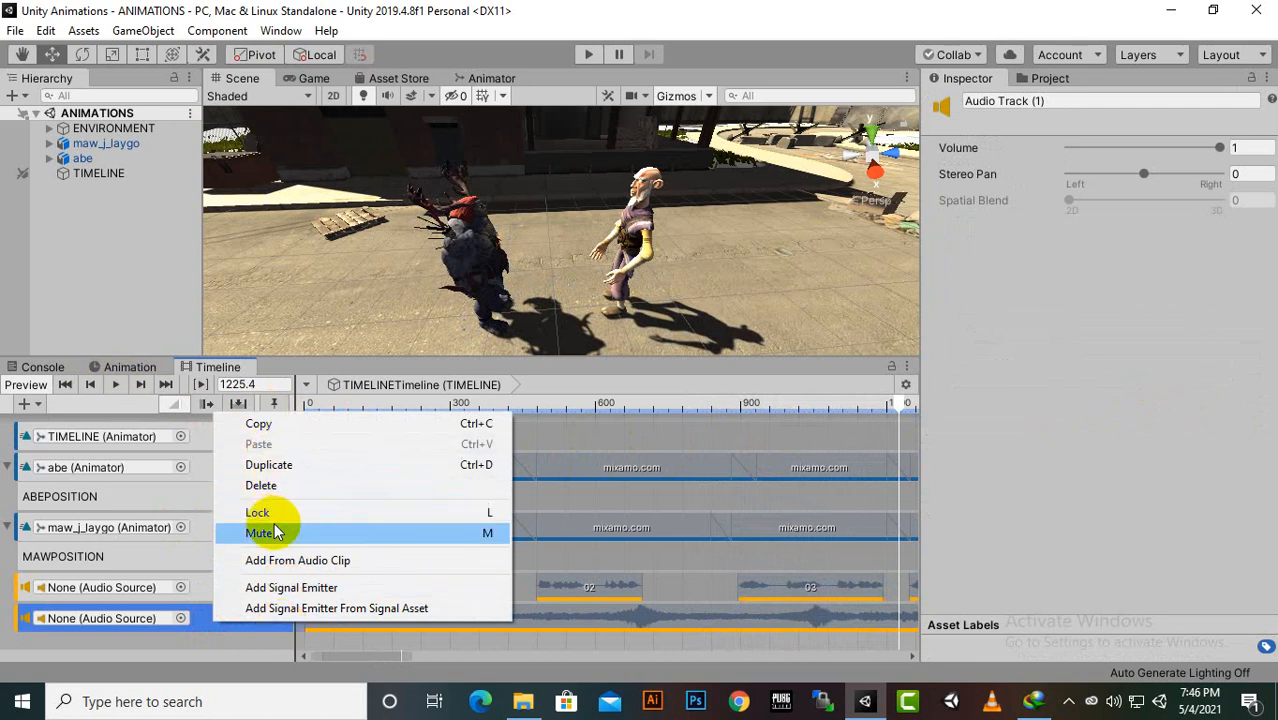
{"action": "left_click", "coordinate": [182, 639]}
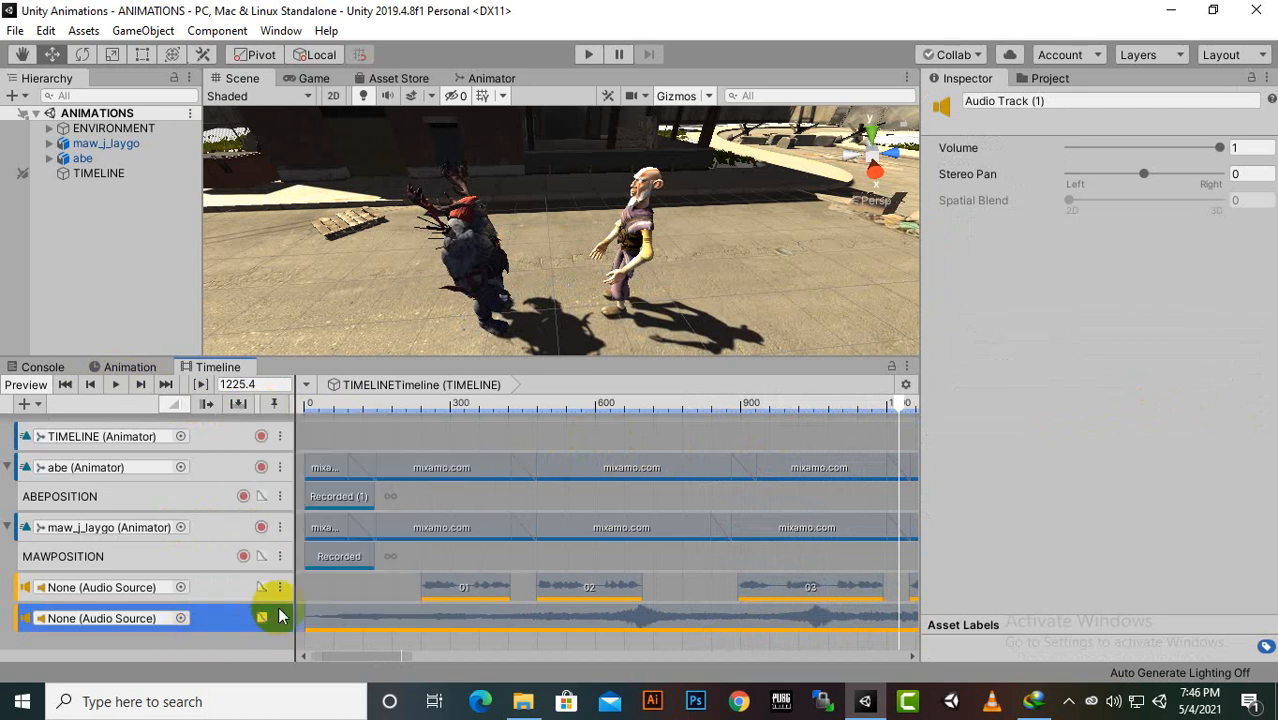
{"action": "right_click", "coordinate": [282, 621]}
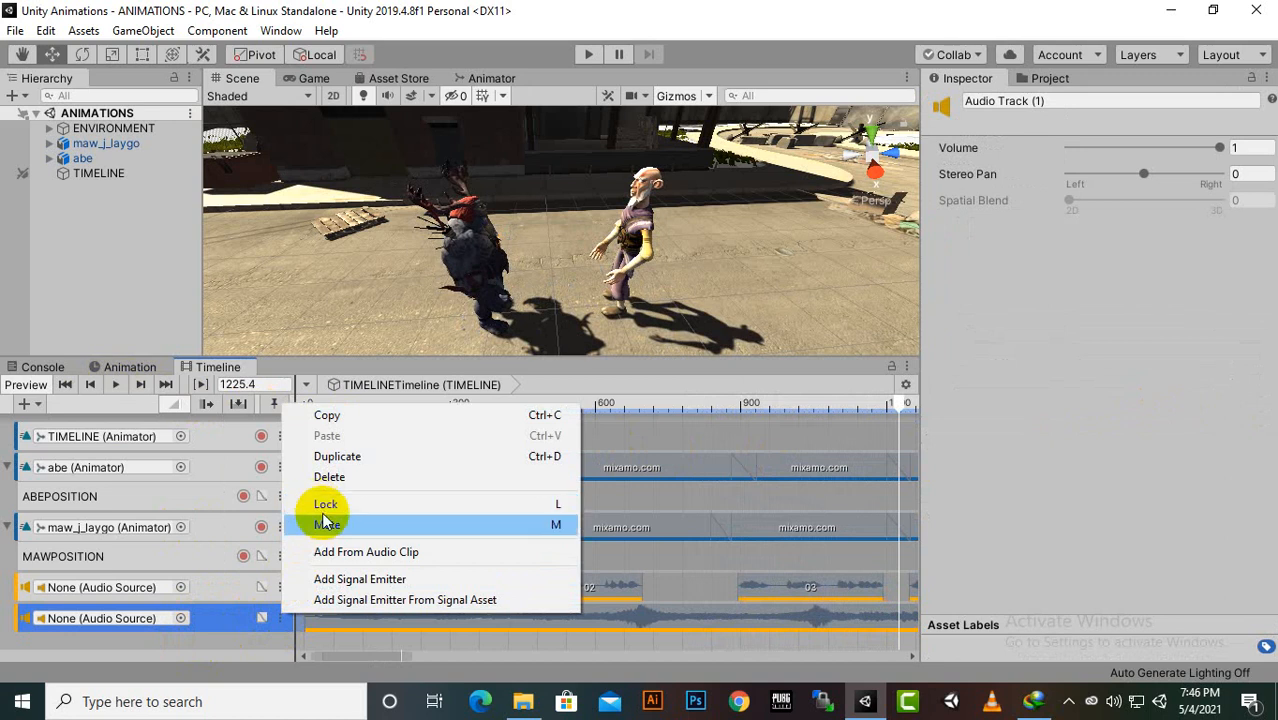
{"action": "left_click", "coordinate": [224, 610]}
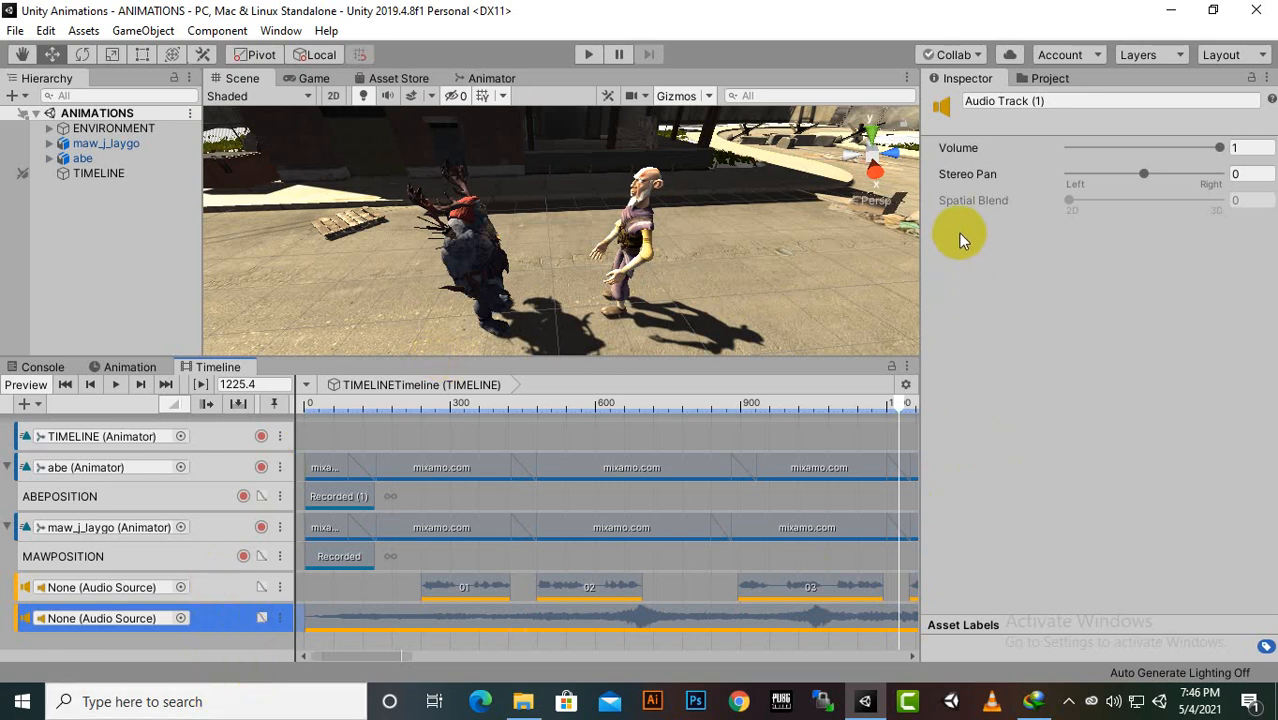
{"action": "left_click", "coordinate": [1255, 148]}
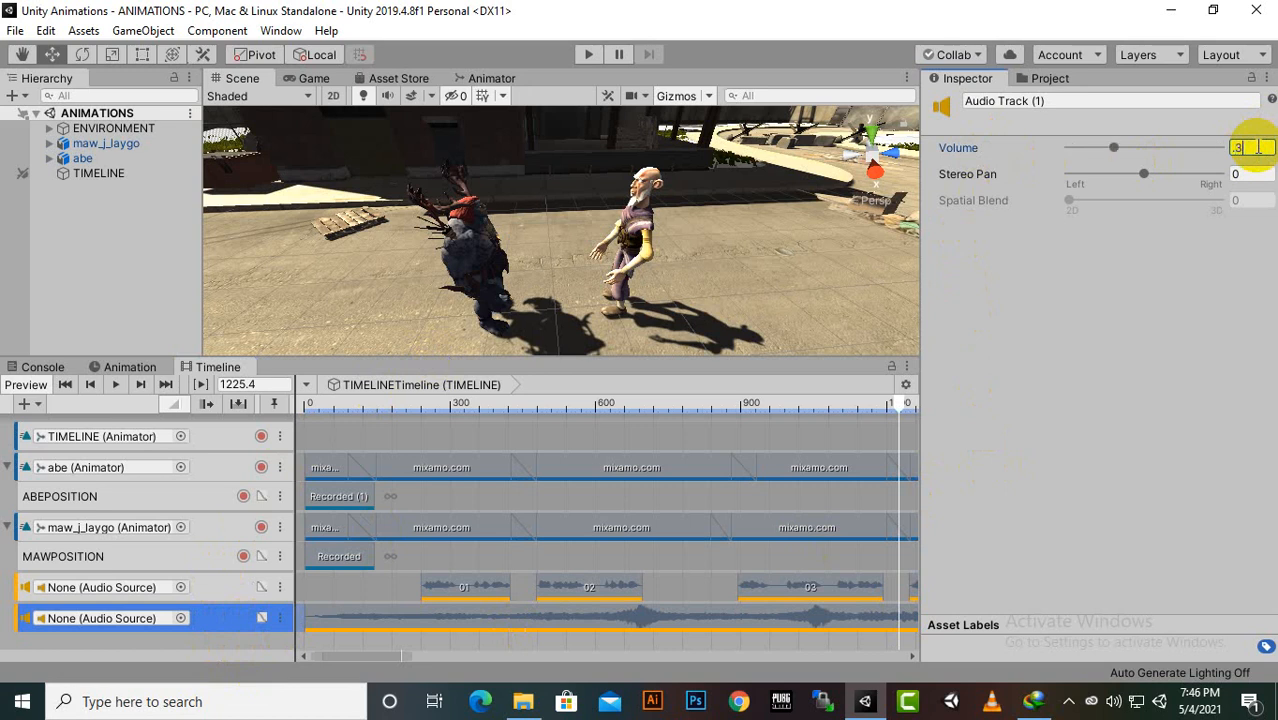
{"action": "left_click", "coordinate": [522, 160]}
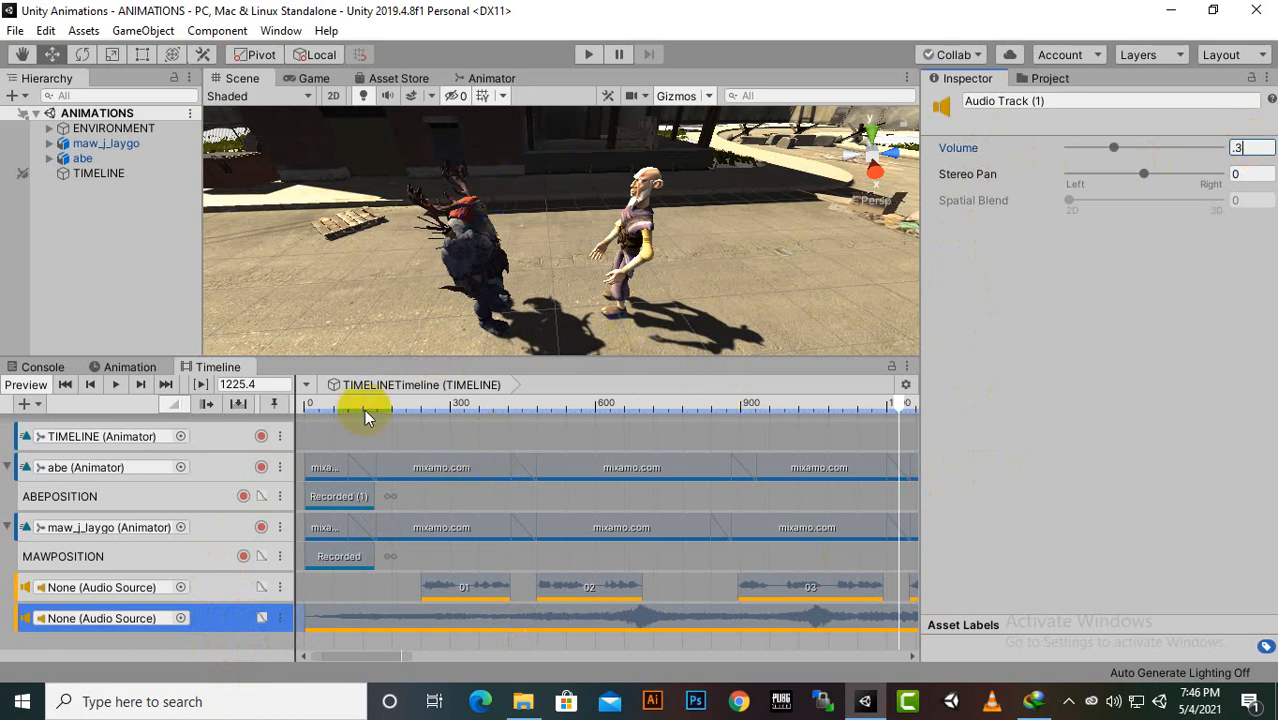
Step: Play the timeline from frame 10 to check the background music's level against the dialogue and fight, enlarging the Scene view during playback
{"action": "left_click", "coordinate": [309, 404]}
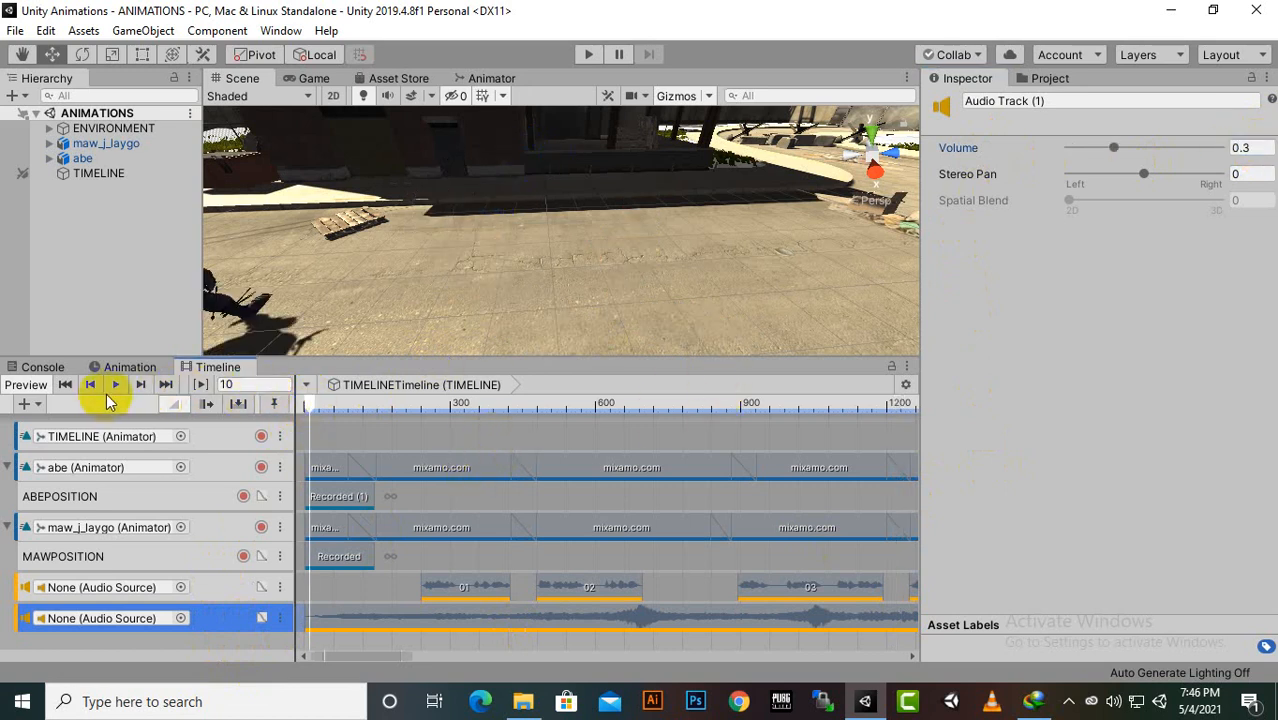
{"action": "left_click", "coordinate": [115, 388]}
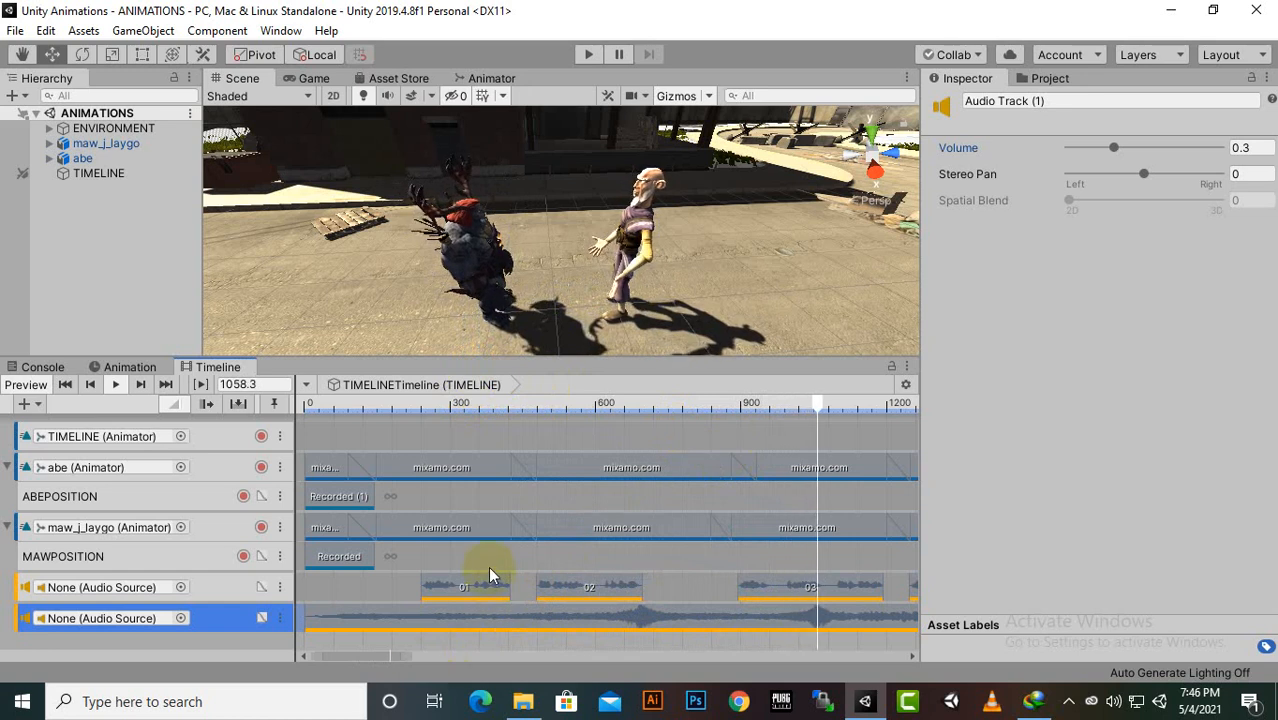
{"action": "scroll", "coordinate": [488, 565], "scroll_direction": "down", "scroll_amount": 2}
{"action": "scroll", "coordinate": [488, 563], "scroll_direction": "down", "scroll_amount": 4}
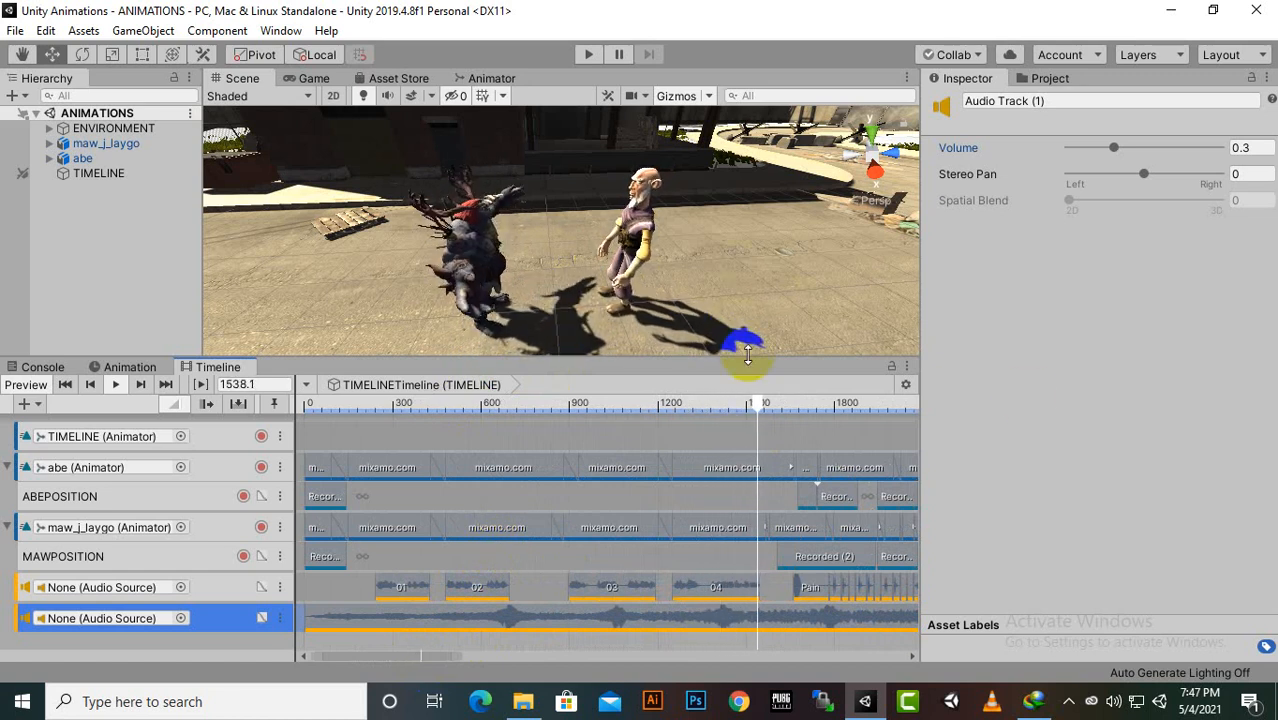
{"action": "left_click_drag", "start_coordinate": [746, 356], "coordinate": [756, 427]}
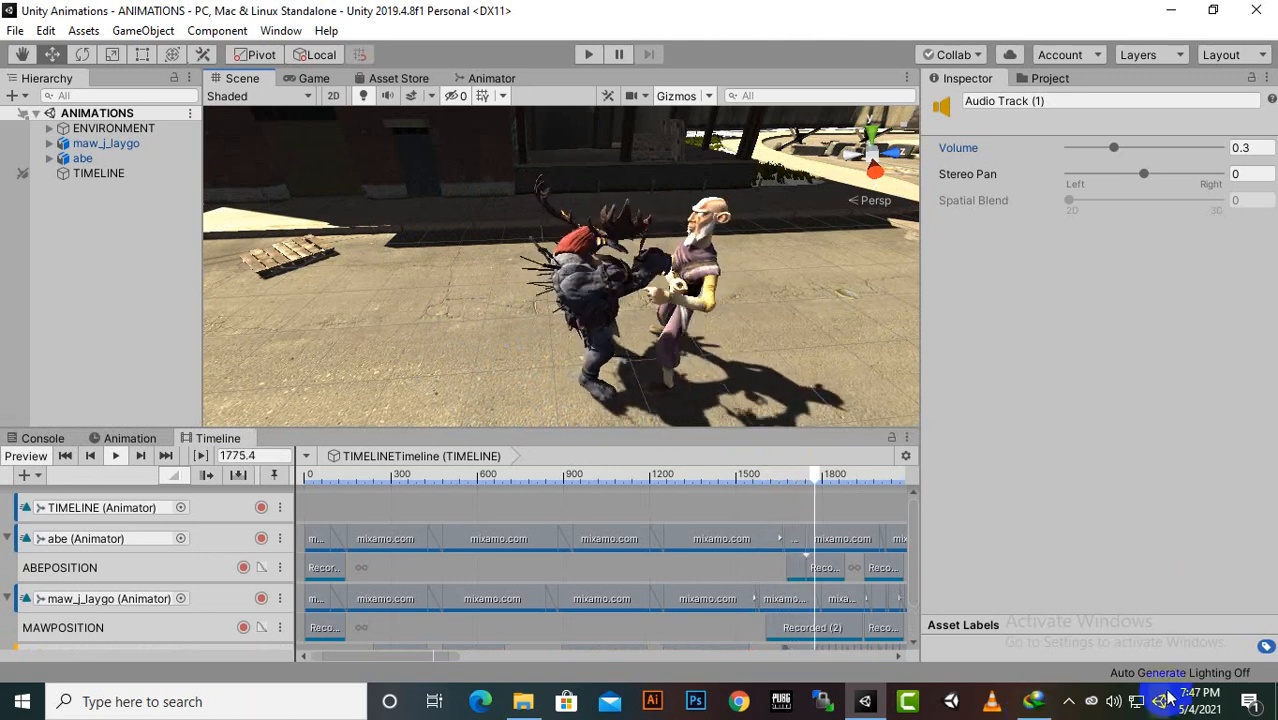
{"action": "left_click", "coordinate": [1062, 706]}
{"action": "left_click", "coordinate": [1062, 706]}
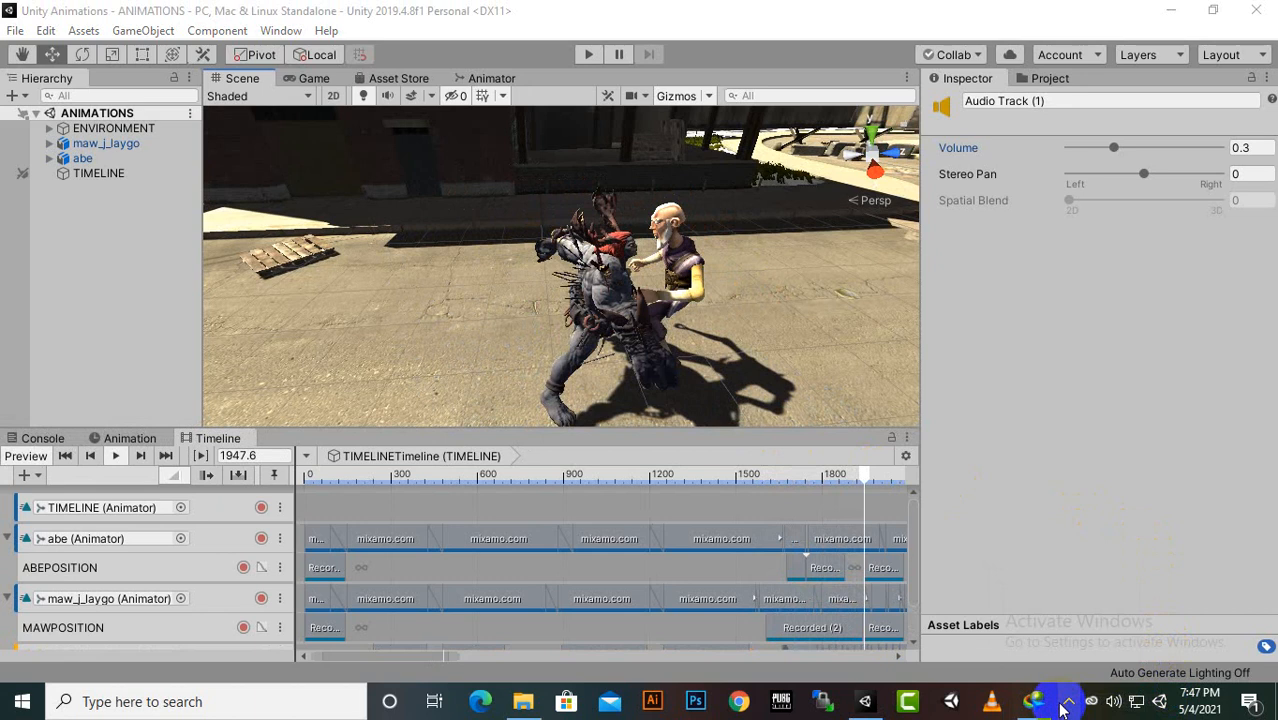
{"action": "left_click", "coordinate": [676, 264]}
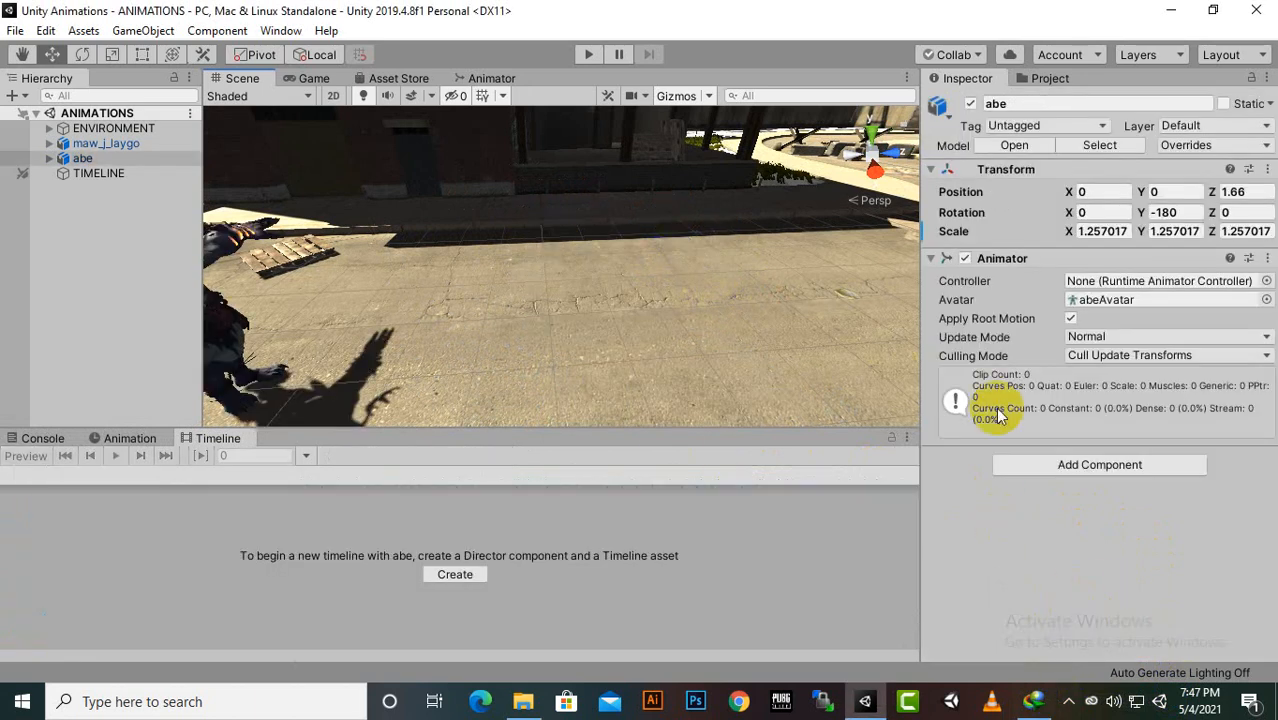
{"action": "left_click", "coordinate": [1068, 701]}
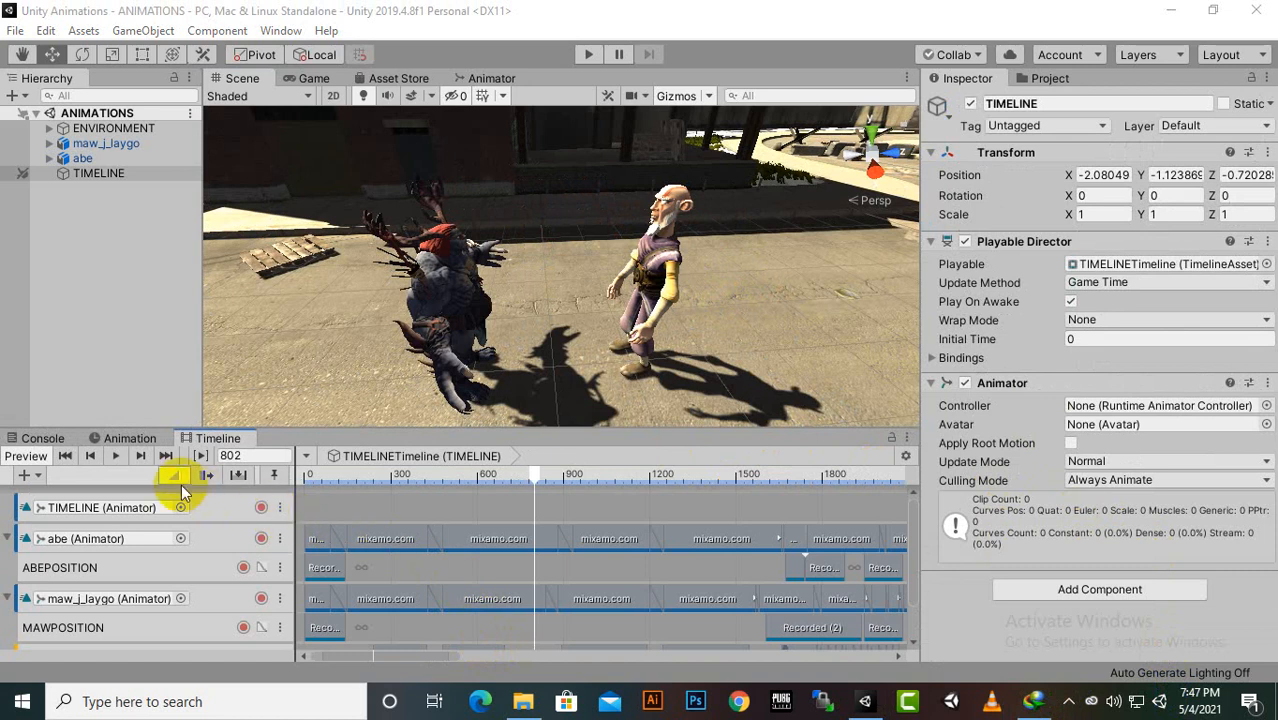
Step: Play the TIMELINE object's sequence from frame 802 to about frame 2475 to review the remaining dialogue, fight and death
{"action": "left_click", "coordinate": [115, 455]}
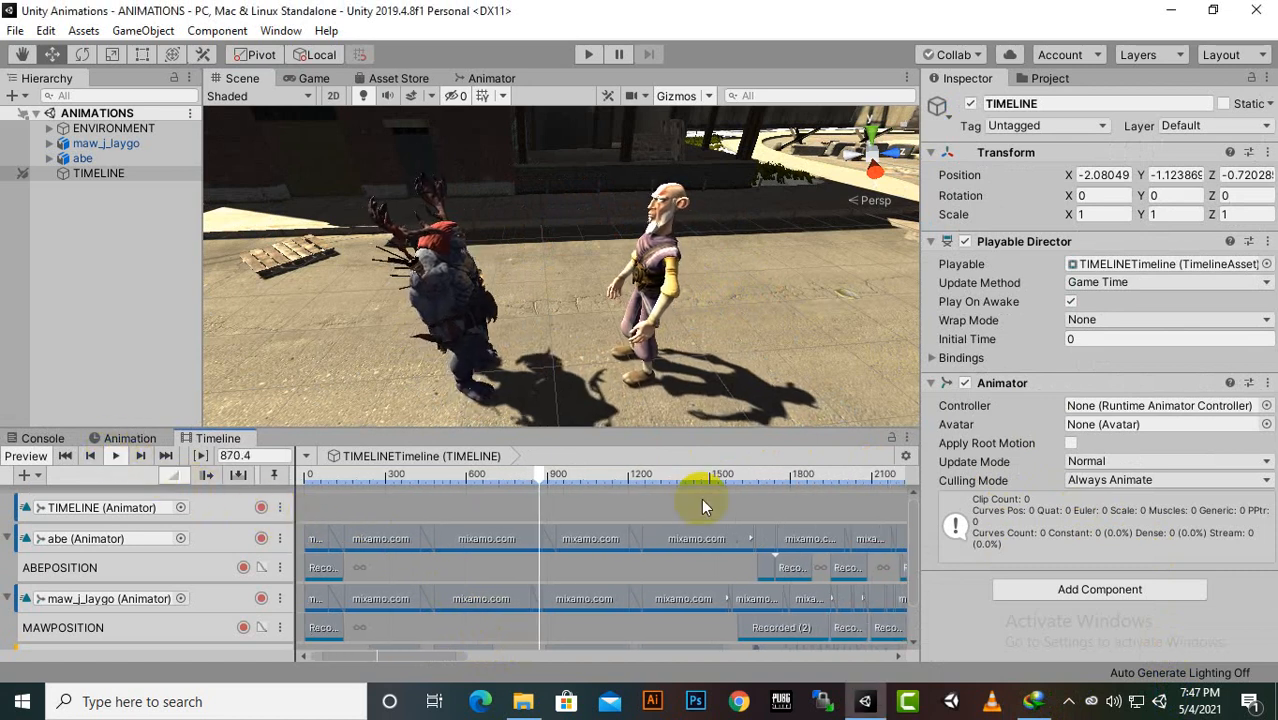
{"action": "scroll", "coordinate": [701, 498], "scroll_direction": "down", "scroll_amount": 2}
{"action": "scroll", "coordinate": [701, 497], "scroll_direction": "down", "scroll_amount": 1}
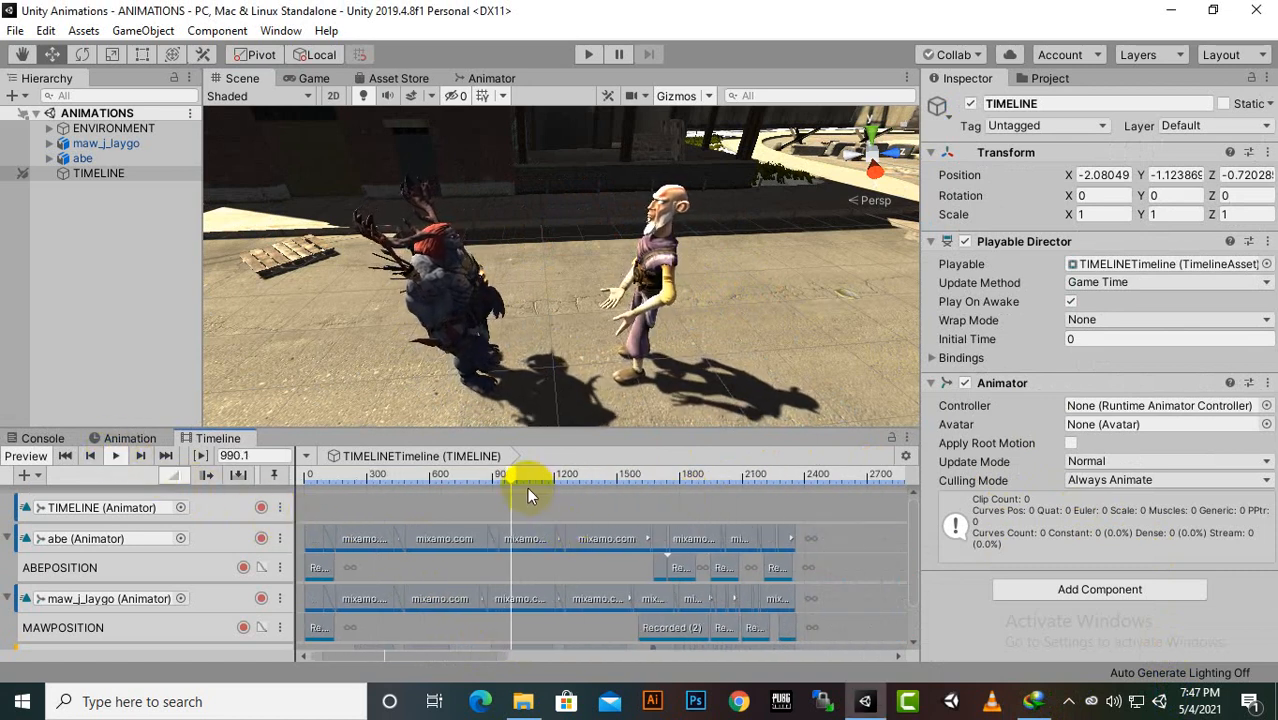
{"action": "left_click_drag", "start_coordinate": [514, 473], "coordinate": [620, 511]}
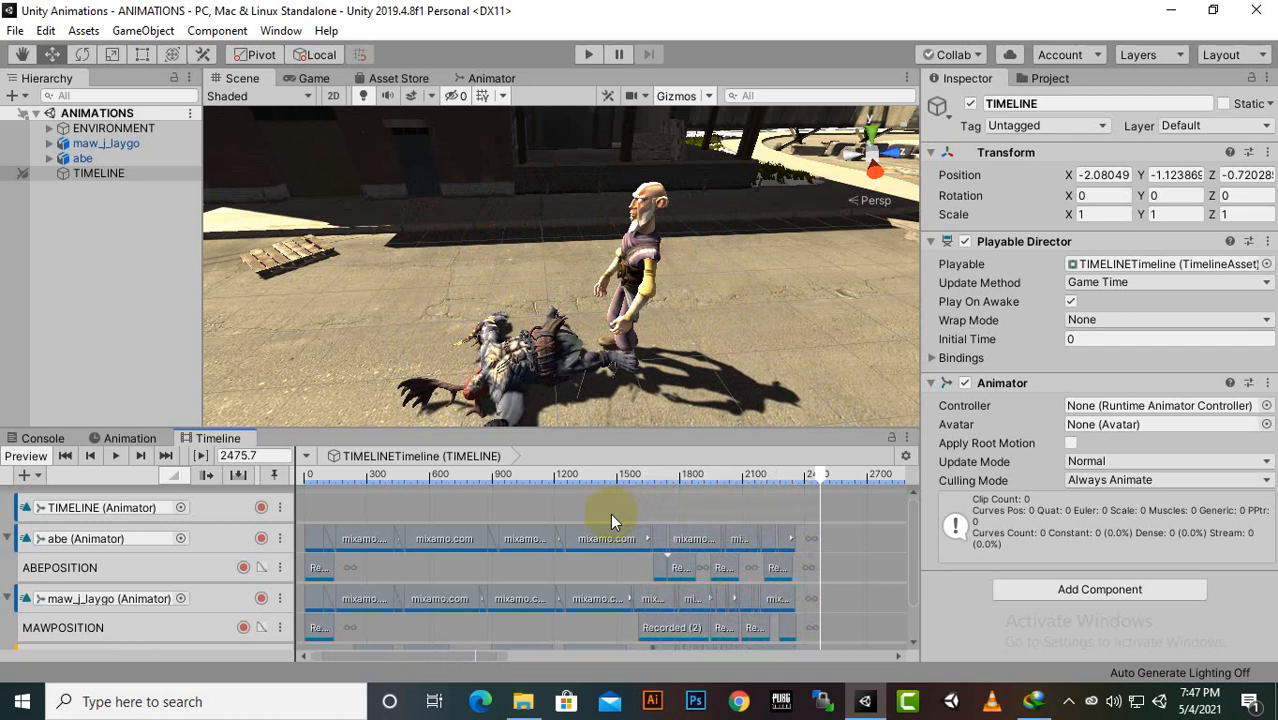
Step: Split the warbackgroundmusic03 clip at frame 2358, where the character animations end, and delete the remainder after it
{"action": "scroll", "coordinate": [615, 517], "scroll_direction": "down", "scroll_amount": 1}
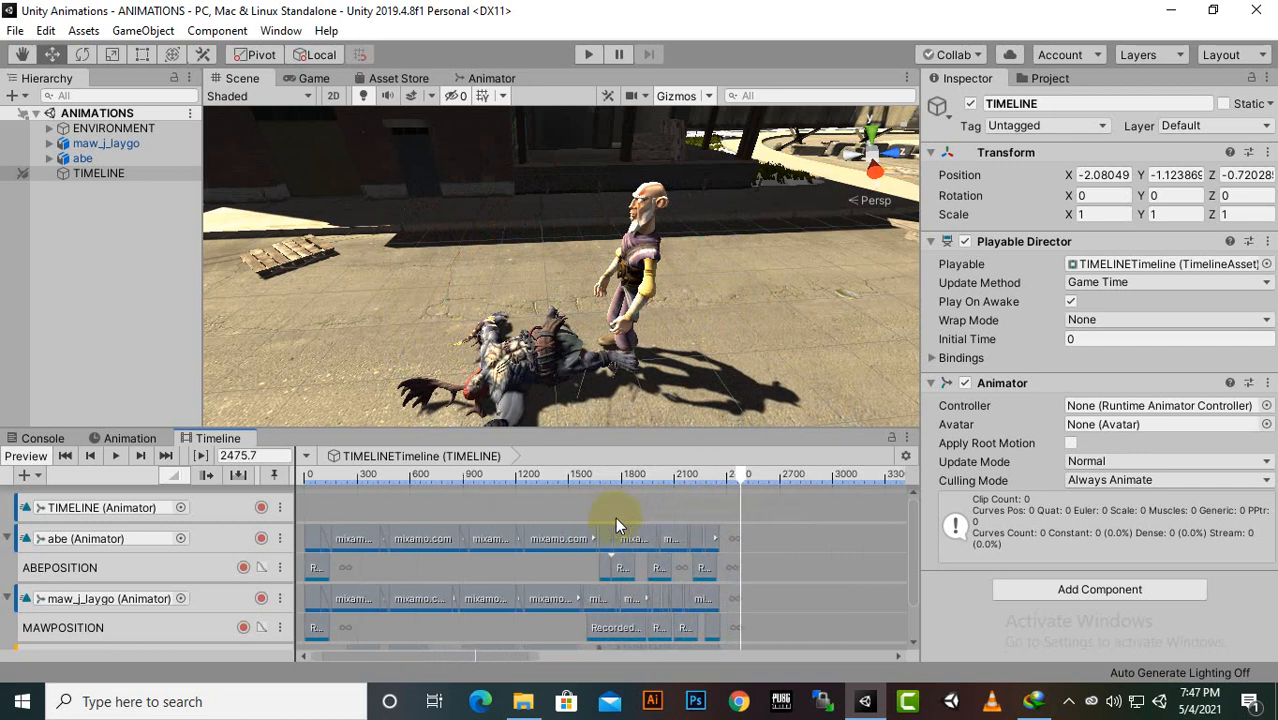
{"action": "left_click_drag", "start_coordinate": [911, 541], "coordinate": [911, 620]}
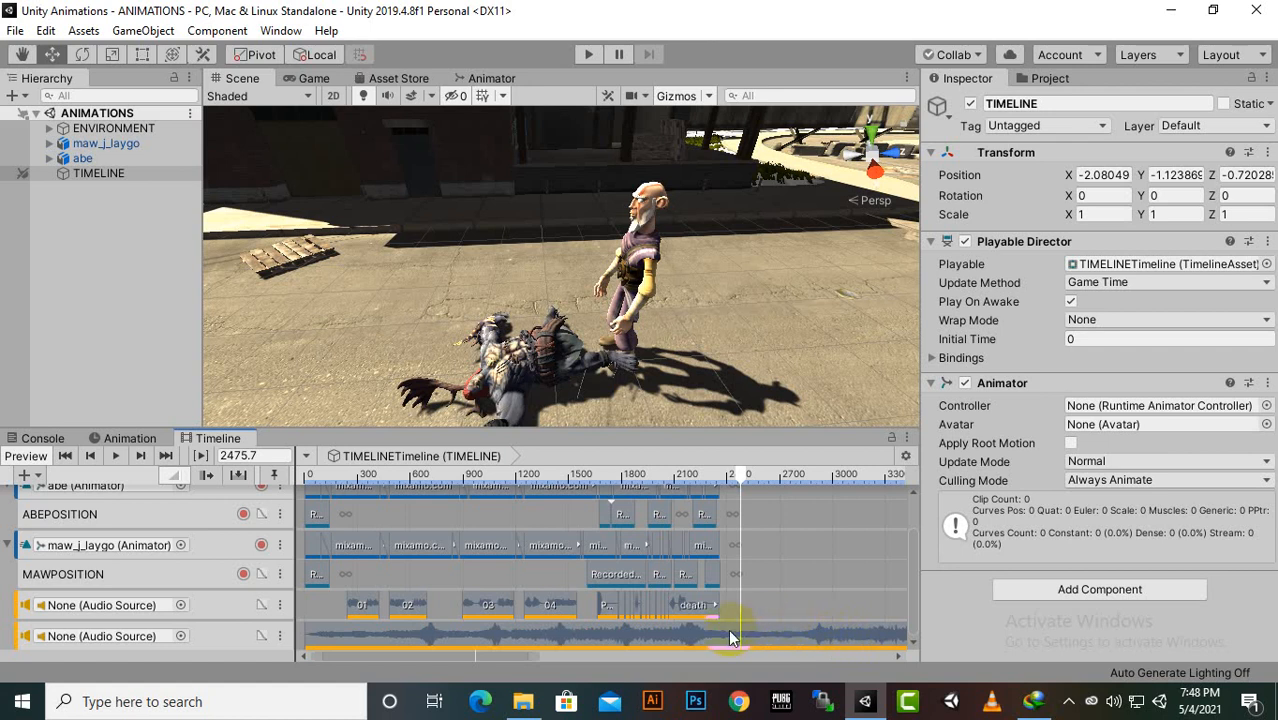
{"action": "left_click_drag", "start_coordinate": [735, 477], "coordinate": [722, 482]}
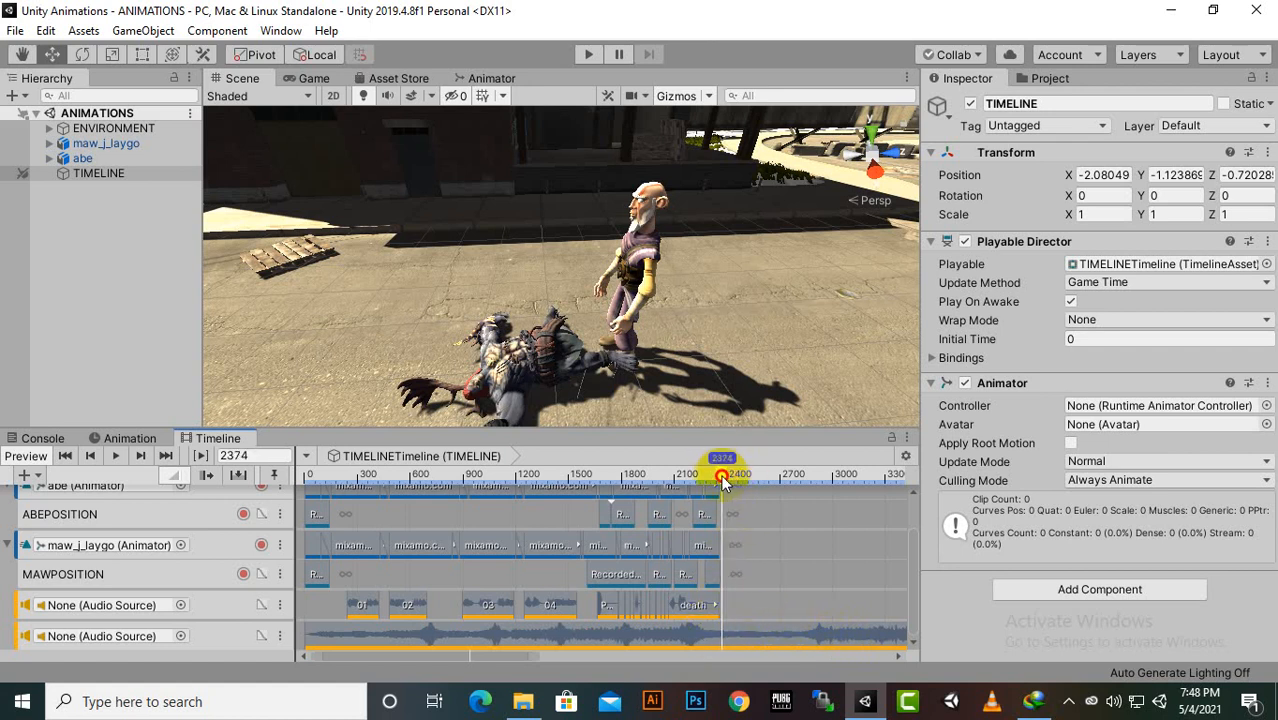
{"action": "left_click", "coordinate": [728, 634]}
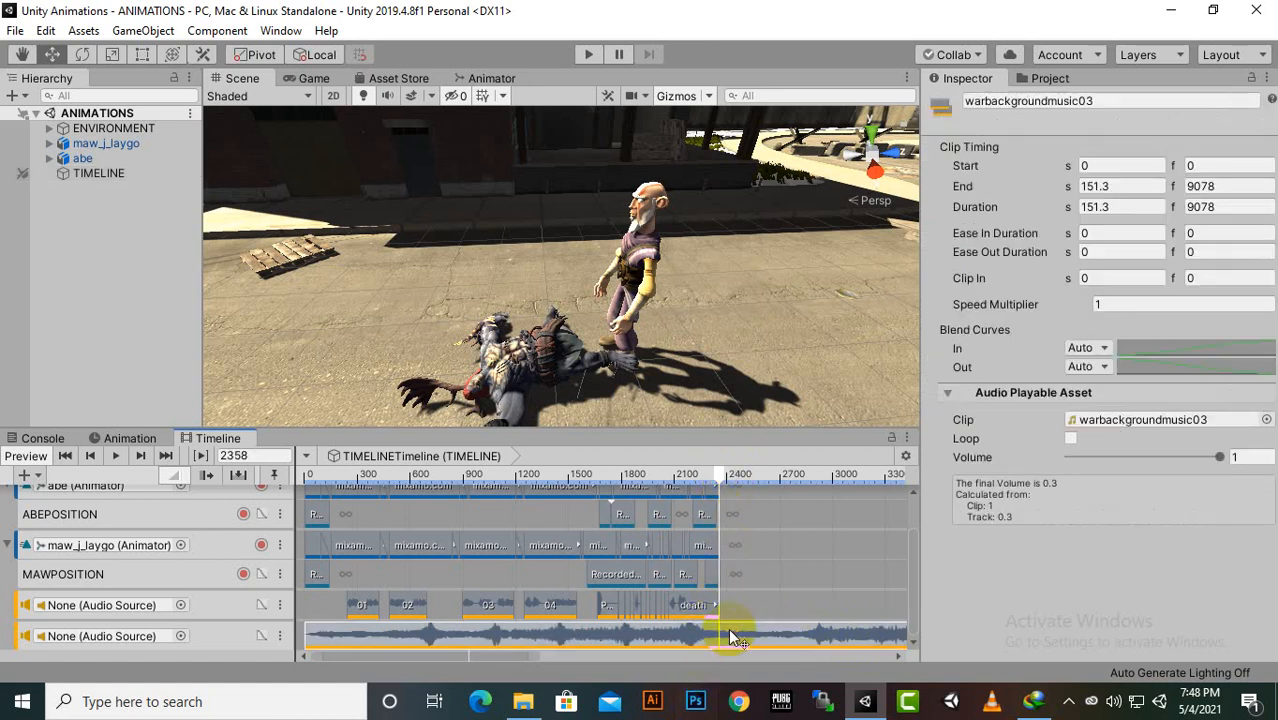
{"action": "key", "text": "s"}
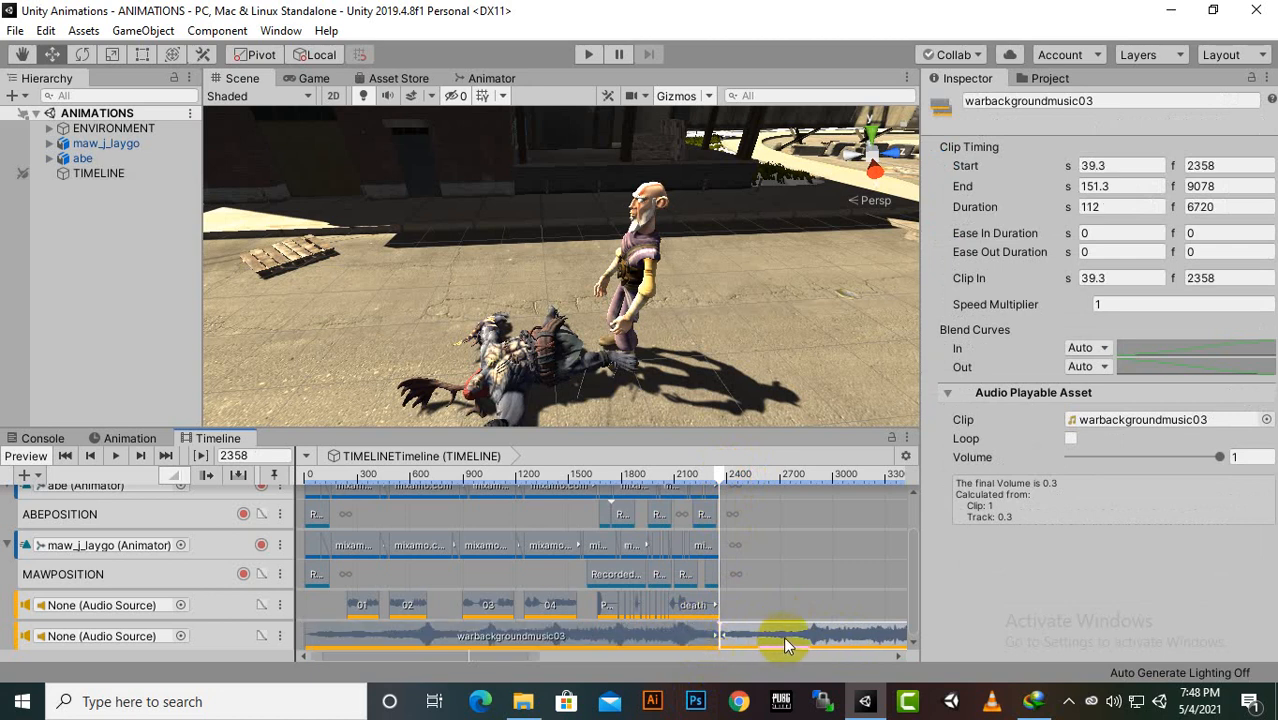
{"action": "key", "text": "Delete"}
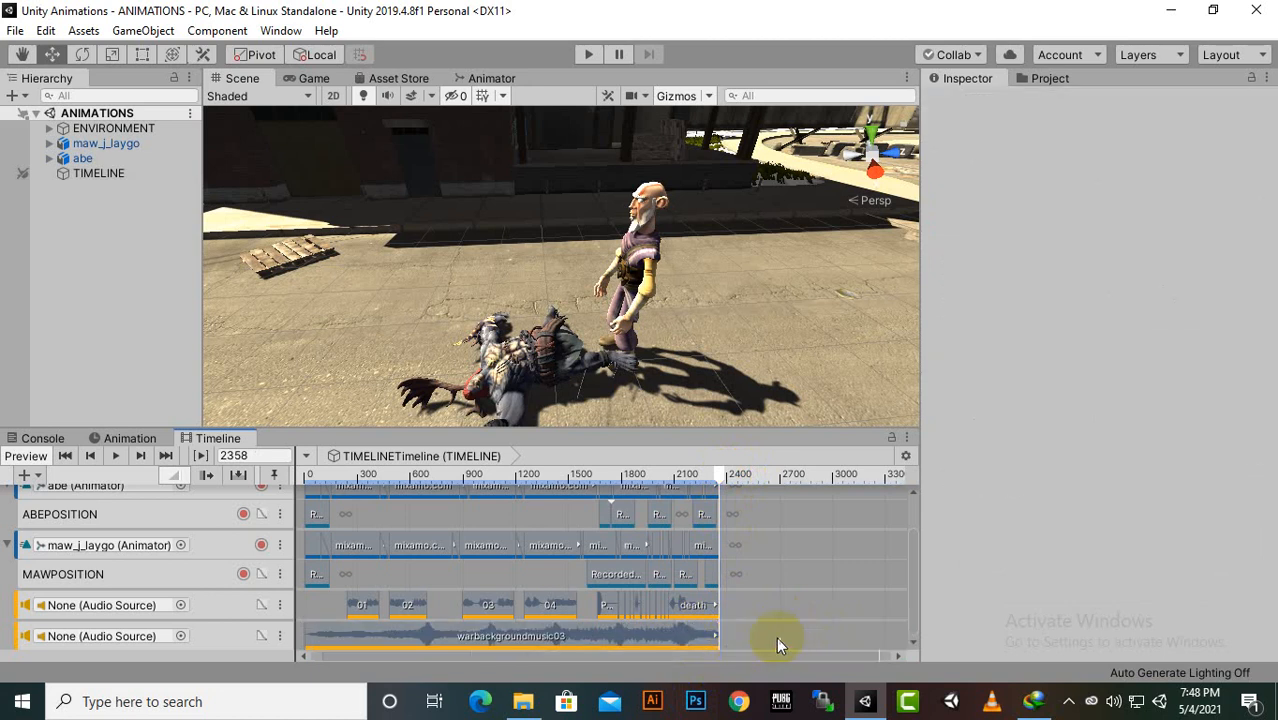
Step: Fit the whole sequence from frame 0 in the timeline and widen the Scene and Timeline area by narrowing the Inspector
{"action": "scroll", "coordinate": [772, 548], "scroll_direction": "down", "scroll_amount": 2}
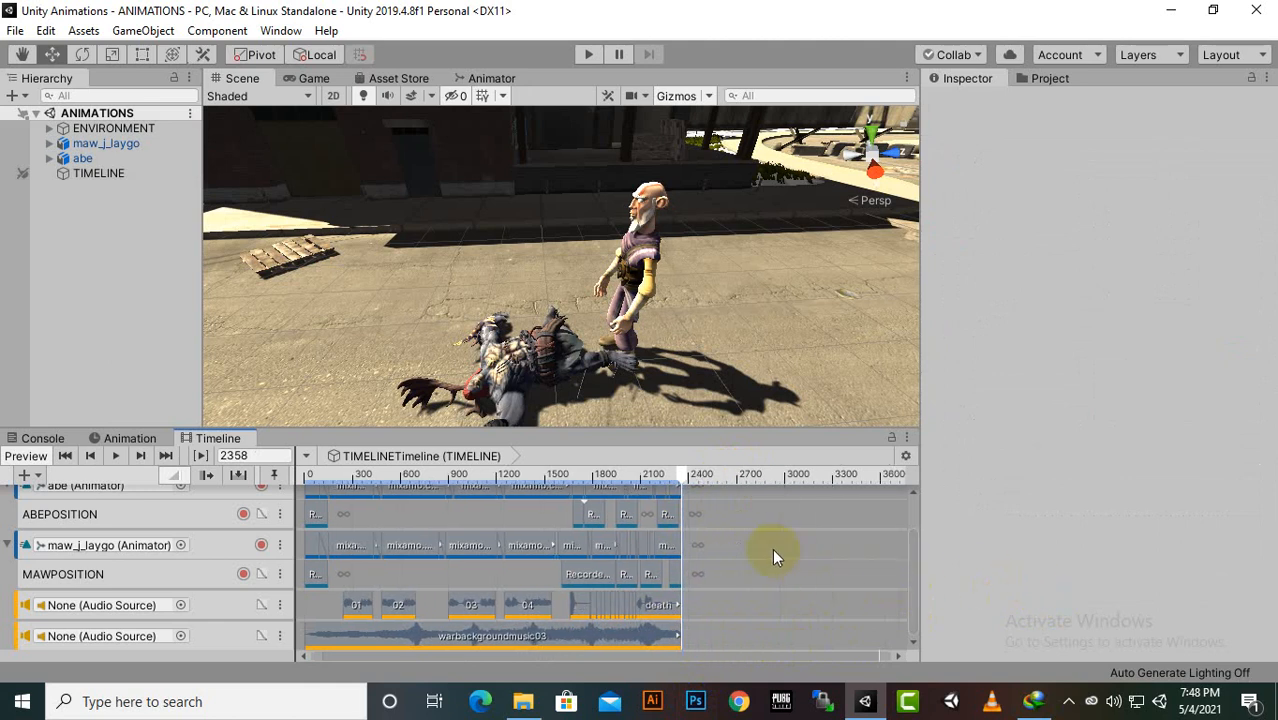
{"action": "scroll", "coordinate": [774, 548], "scroll_direction": "up", "scroll_amount": 2}
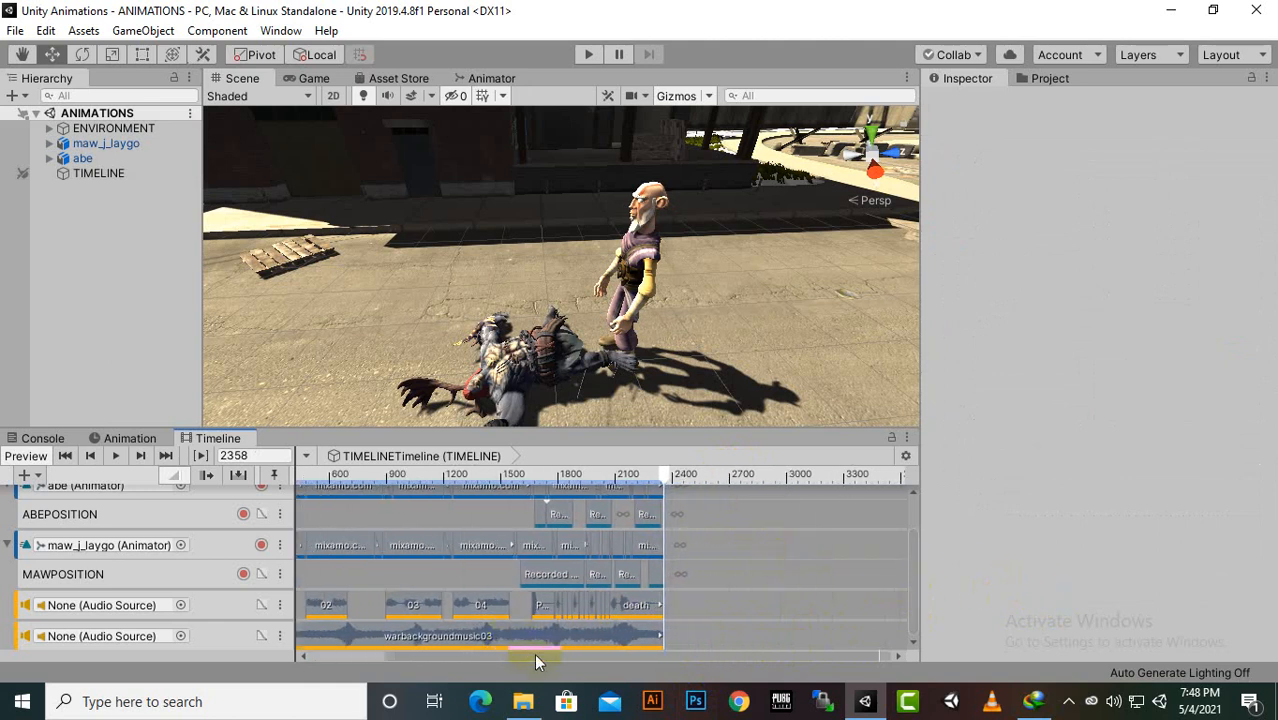
{"action": "left_click_drag", "start_coordinate": [589, 662], "coordinate": [437, 662]}
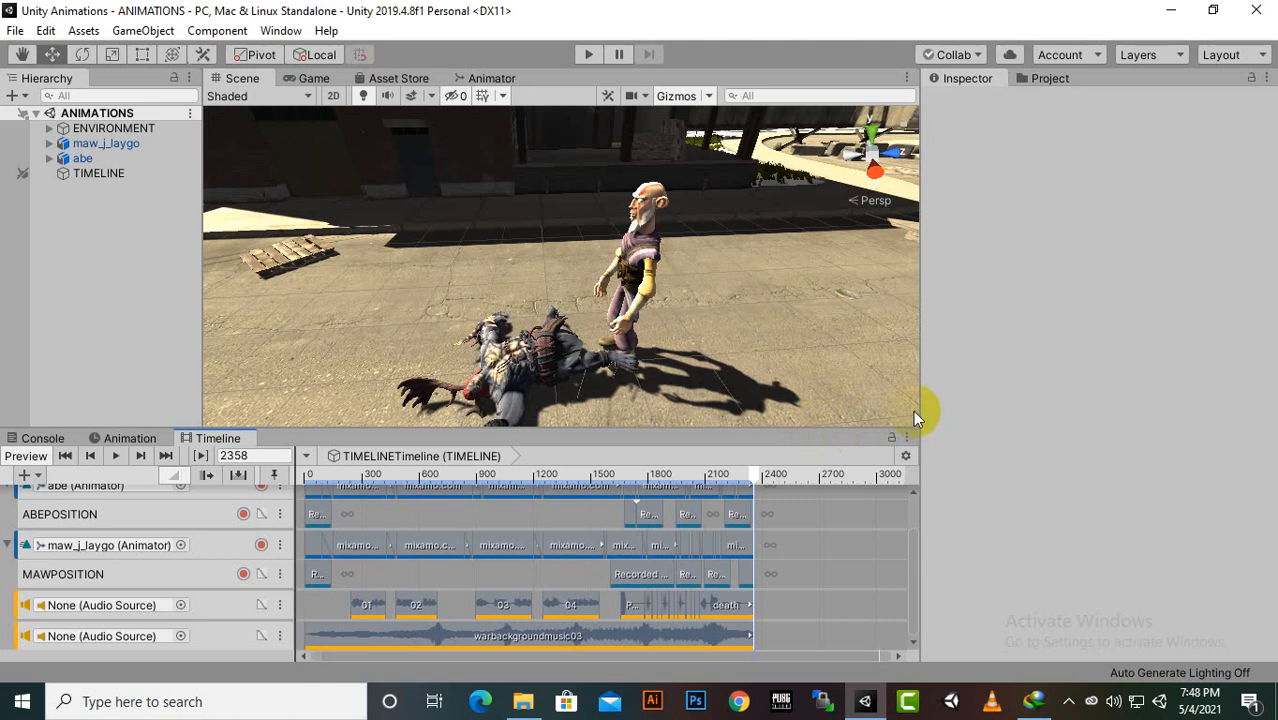
{"action": "left_click_drag", "start_coordinate": [920, 405], "coordinate": [1036, 424]}
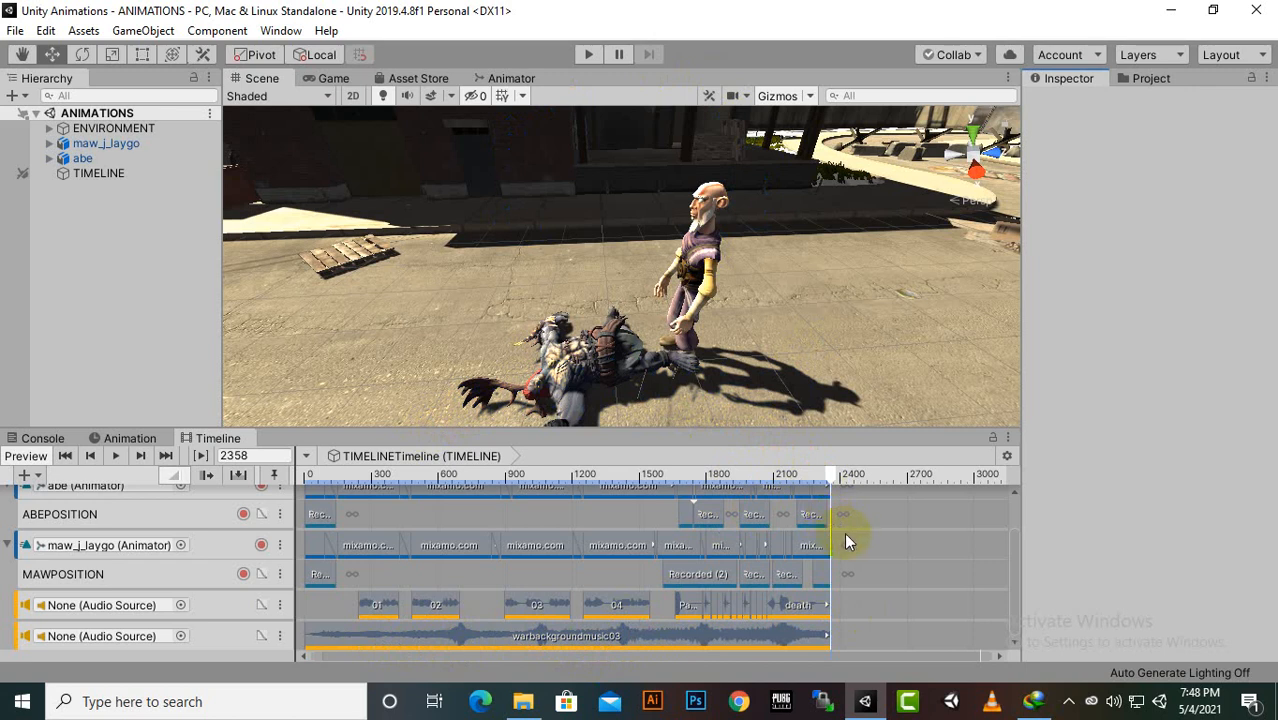
{"action": "left_click", "coordinate": [1068, 701]}
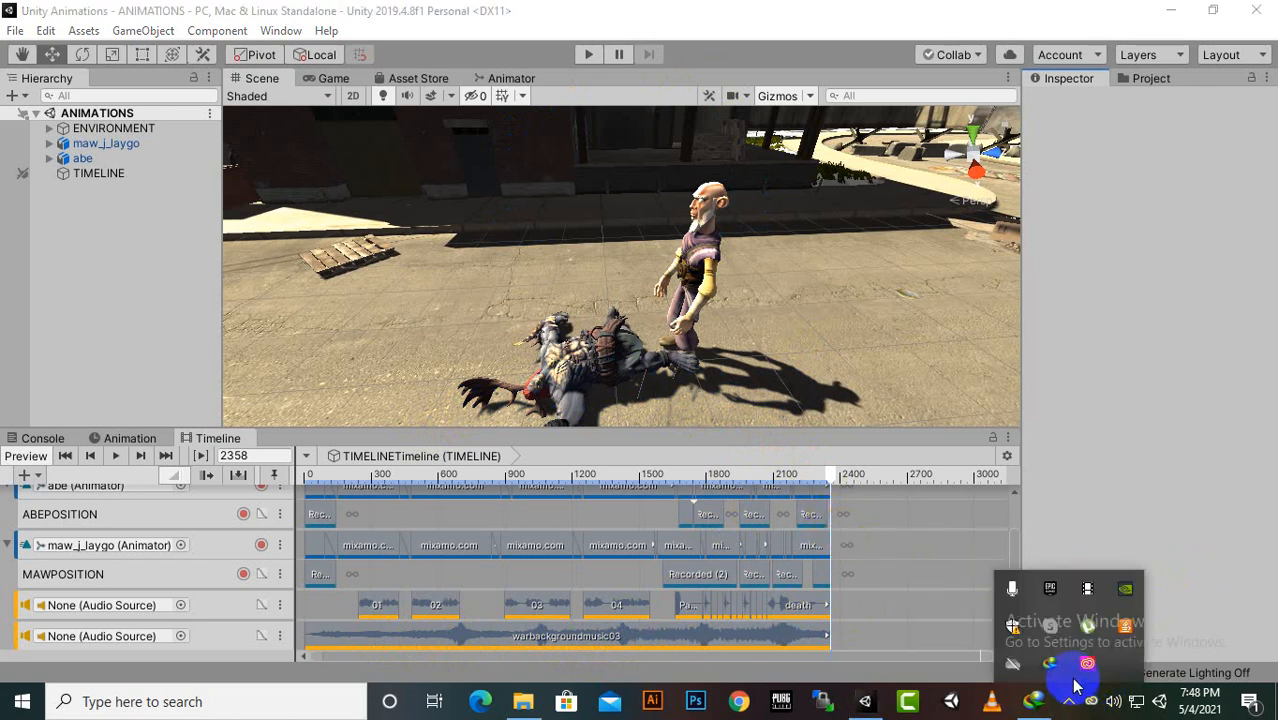